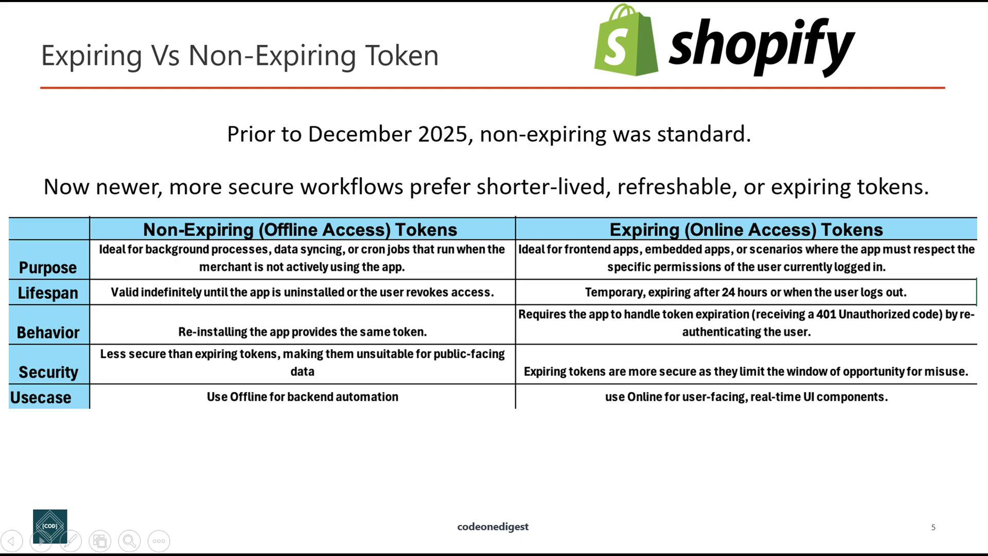
key(Right)
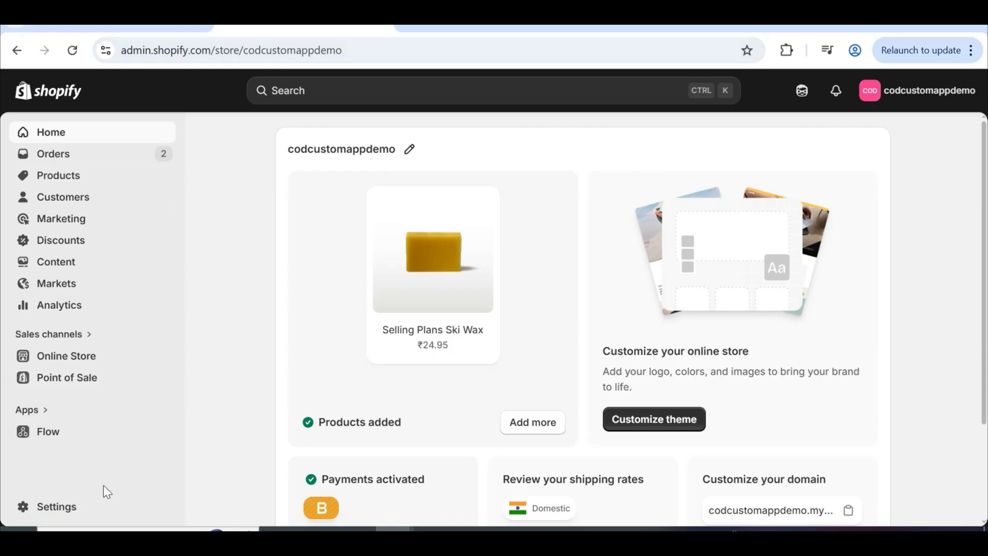
Open the app development page in the store's settings and read the notice about legacy custom apps.
click(50, 515)
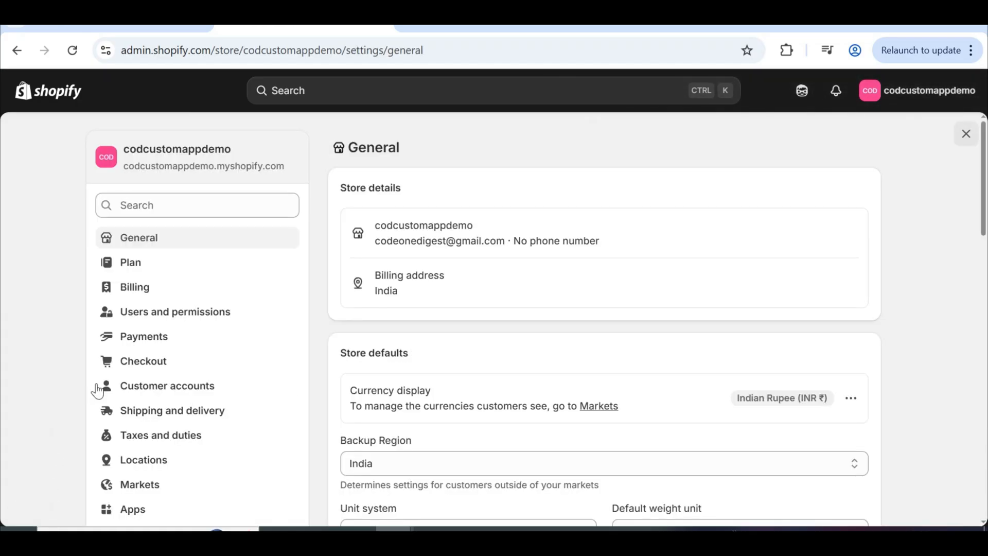
scroll(98, 391, down, 3)
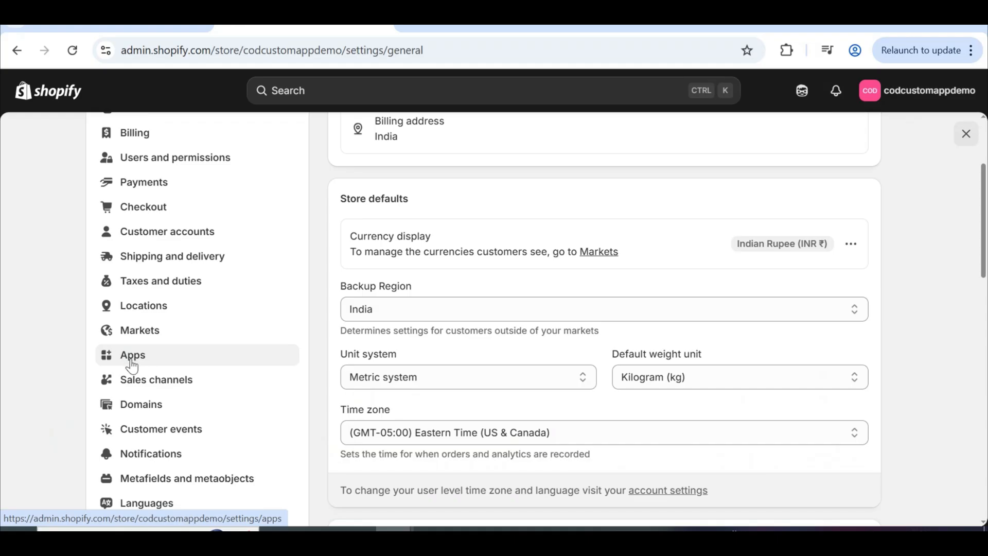
click(135, 366)
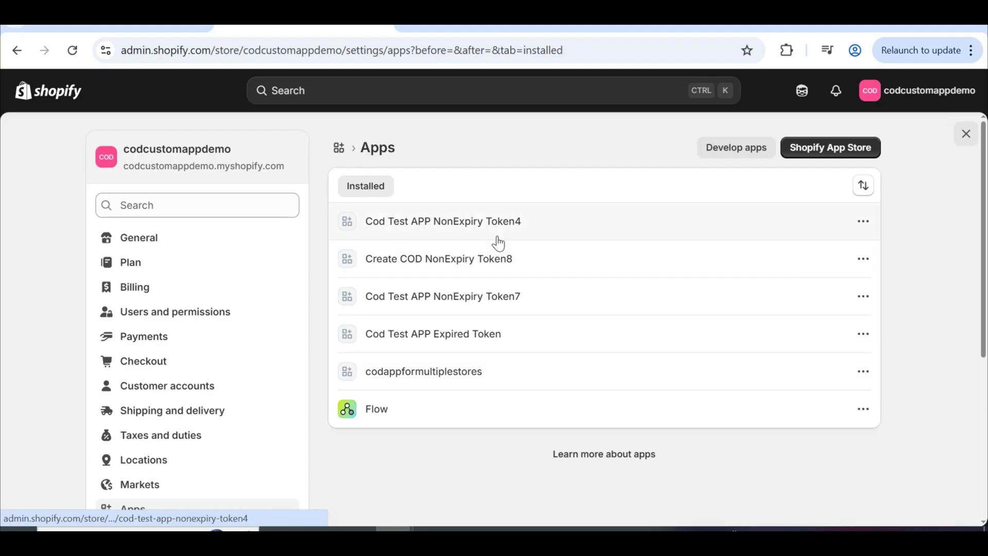
click(729, 157)
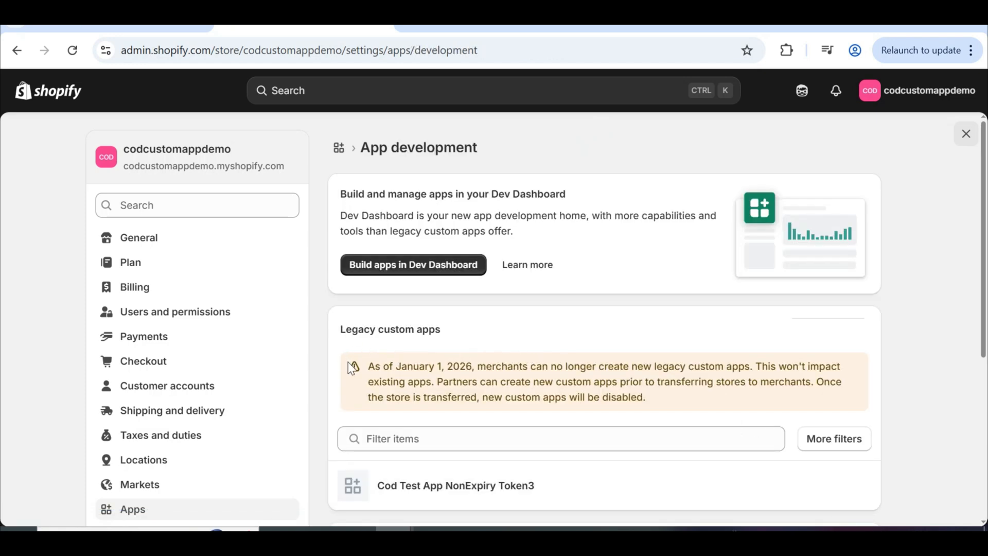
drag(368, 366, 794, 380)
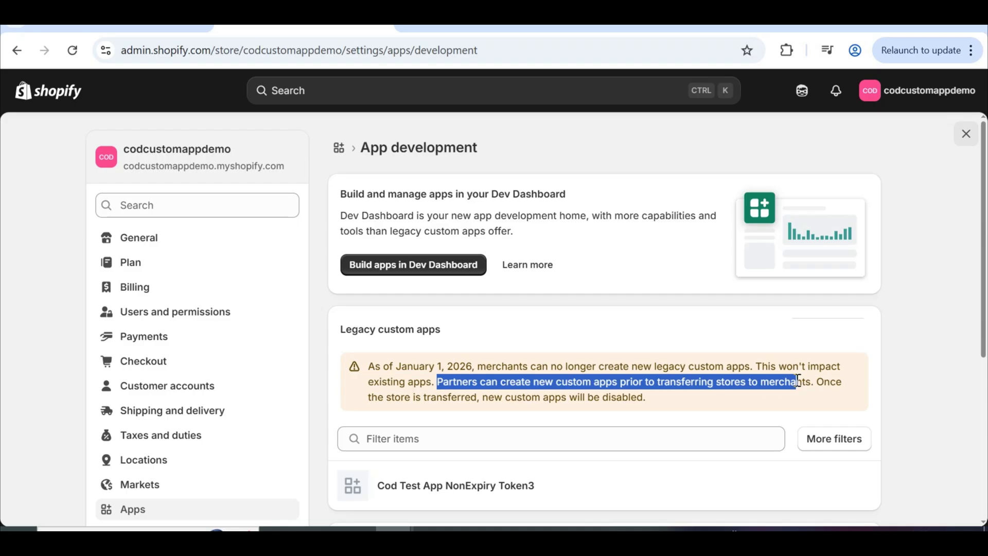
click(683, 384)
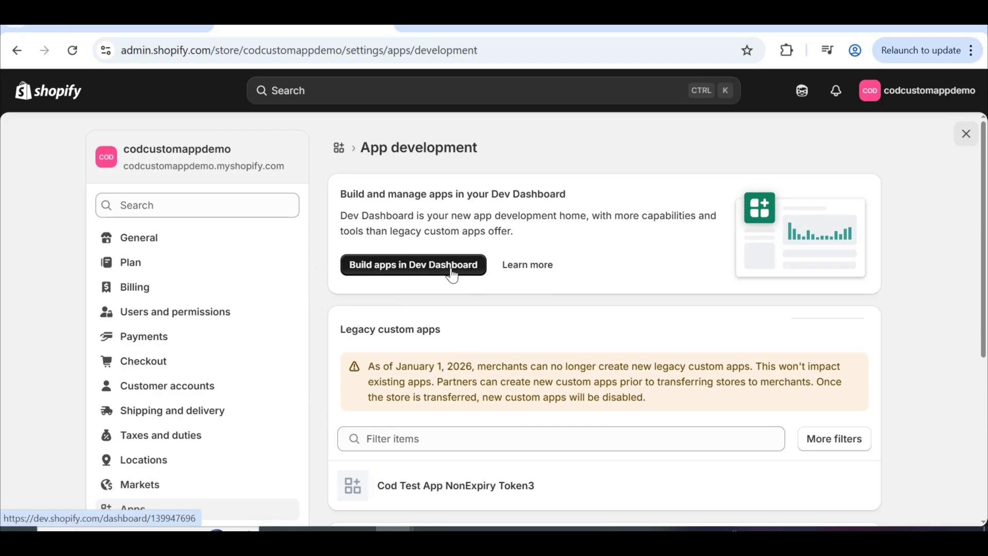
Create a new app named My Expiry Custom App in the Dev Dashboard.
click(393, 268)
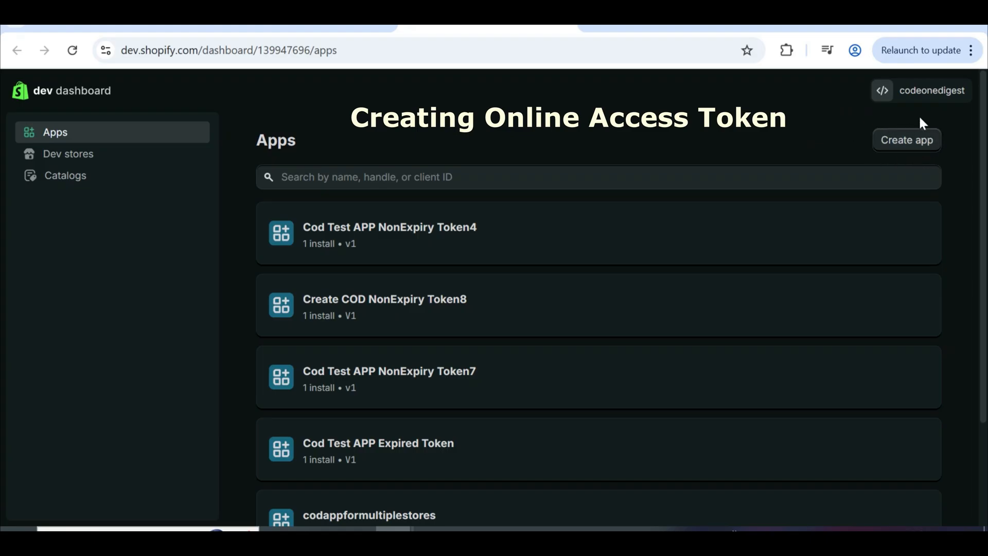
click(904, 147)
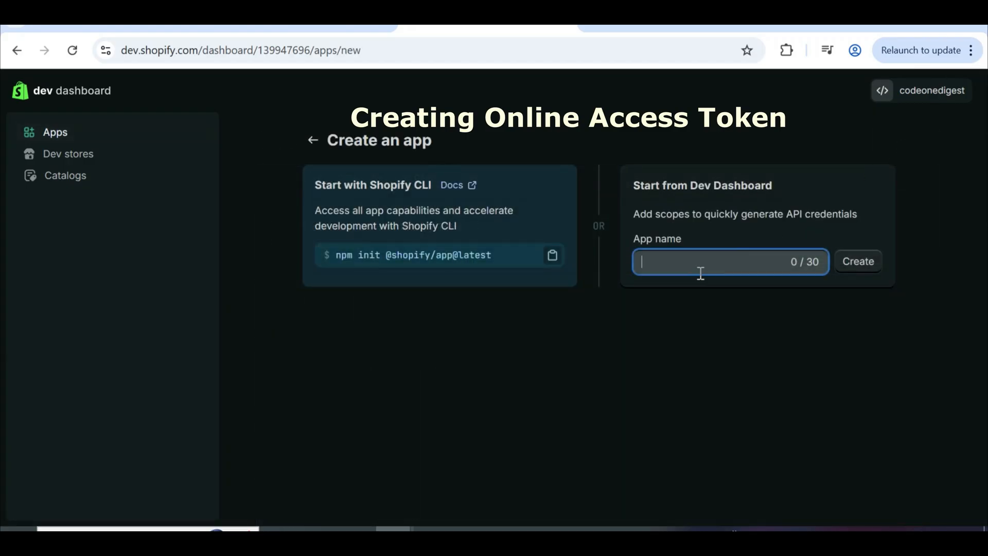
text(My Expiry Custom App)
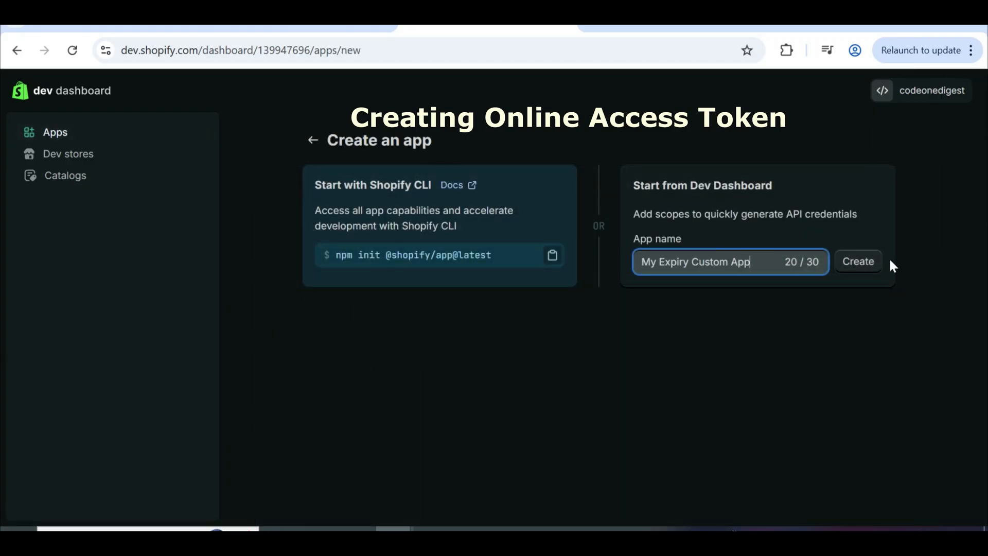
click(861, 263)
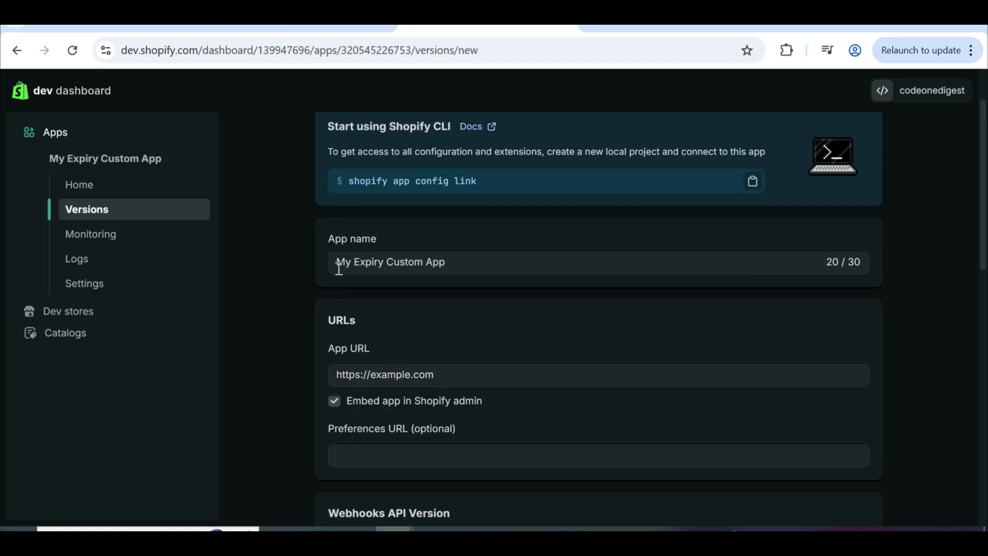
Turn off embedding the app in Shopify admin and set the Webhooks API version to 2025-10.
scroll(336, 303, down, 1)
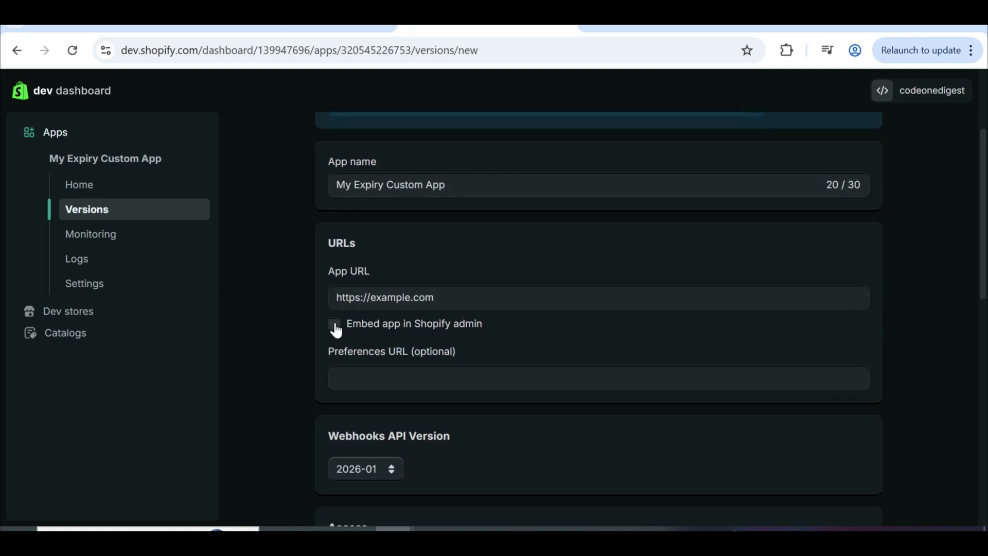
click(334, 324)
scroll(329, 320, down, 2)
click(354, 315)
click(364, 371)
Look through the list of selectable required scopes in the app's Access section.
scroll(337, 337, down, 3)
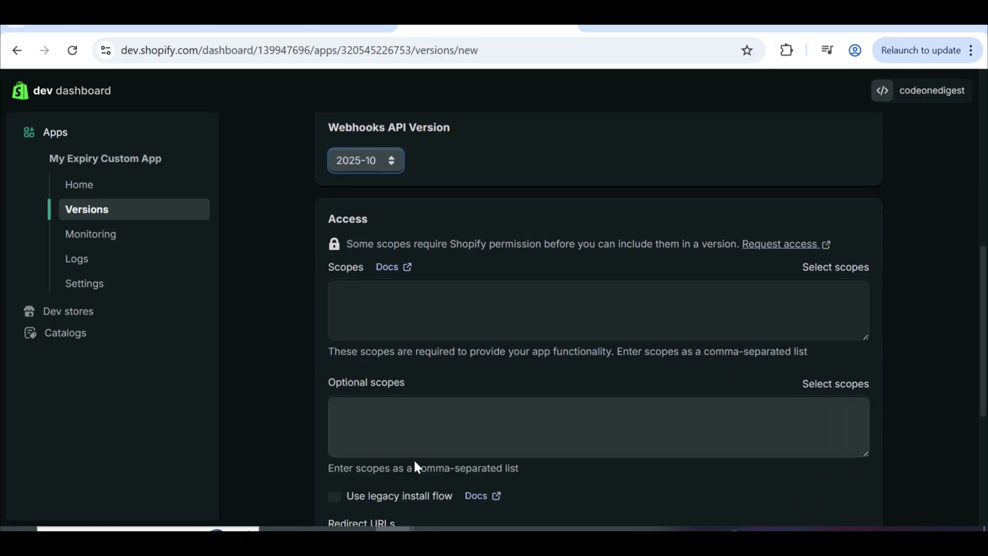
click(586, 529)
drag(153, 87, 3, 91)
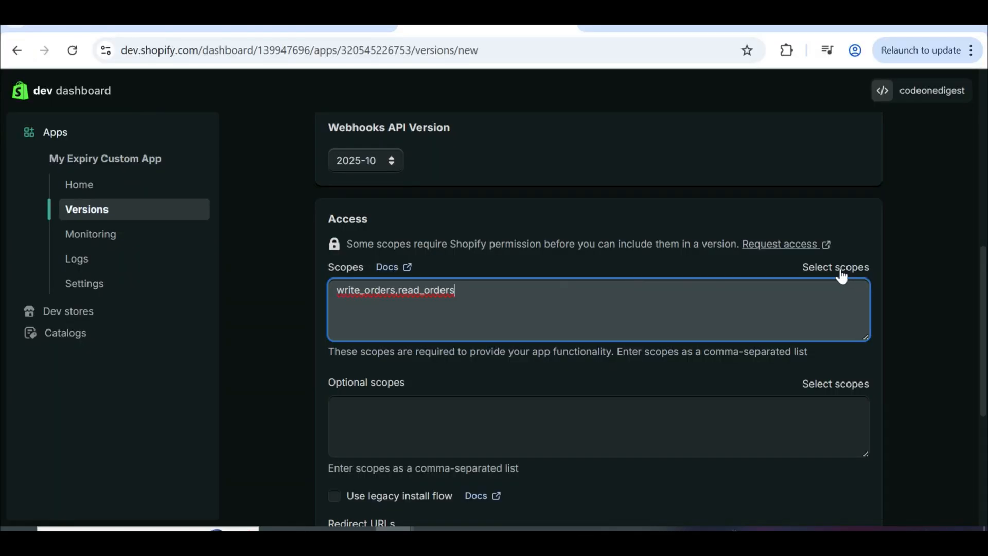
click(835, 268)
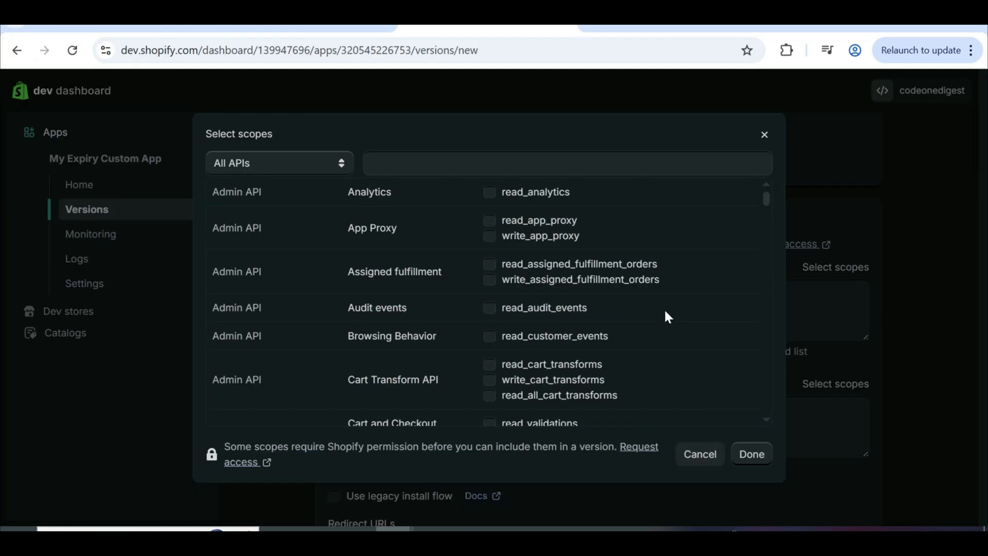
key(Escape)
Release the app configuration as a new version named v1.
scroll(430, 320, down, 4)
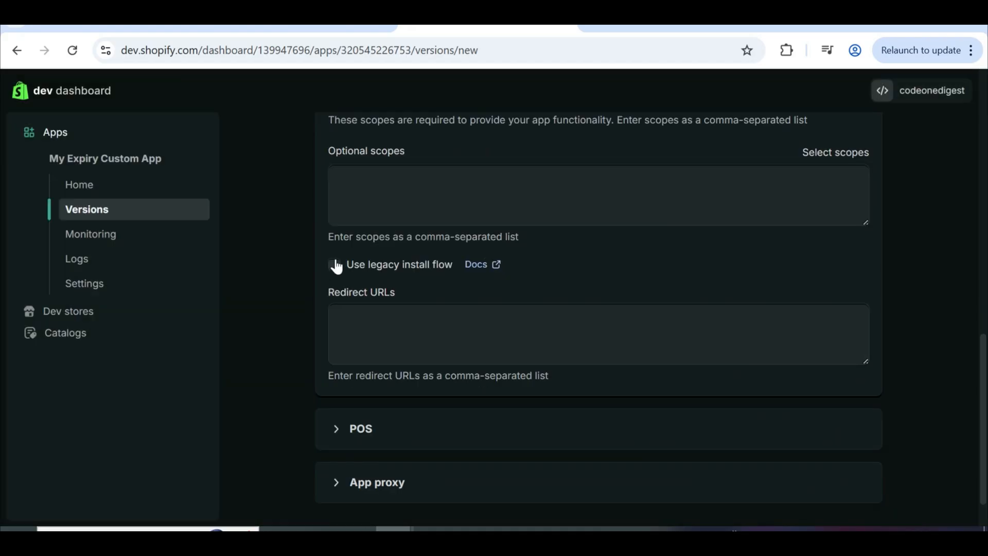
scroll(419, 362, down, 1)
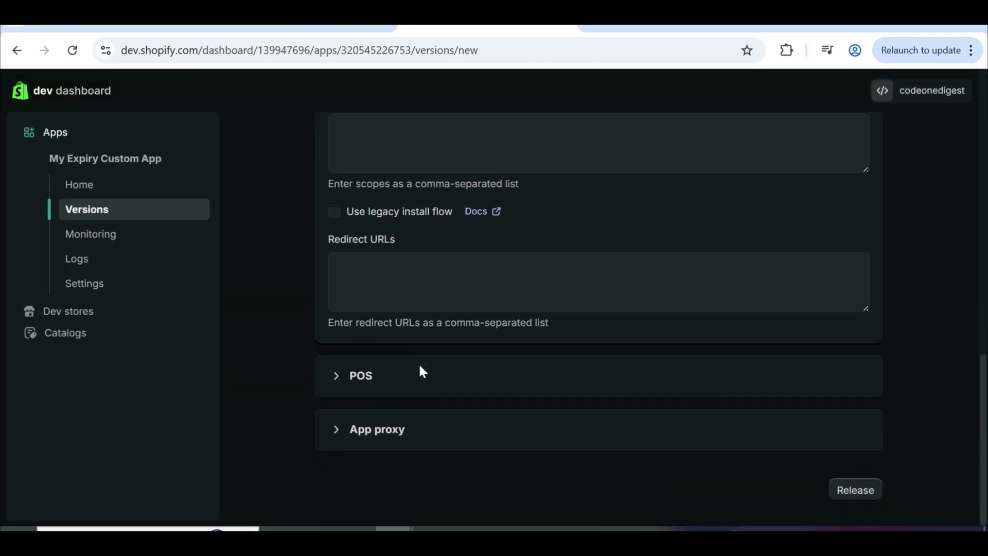
click(856, 494)
click(361, 257)
text(v1)
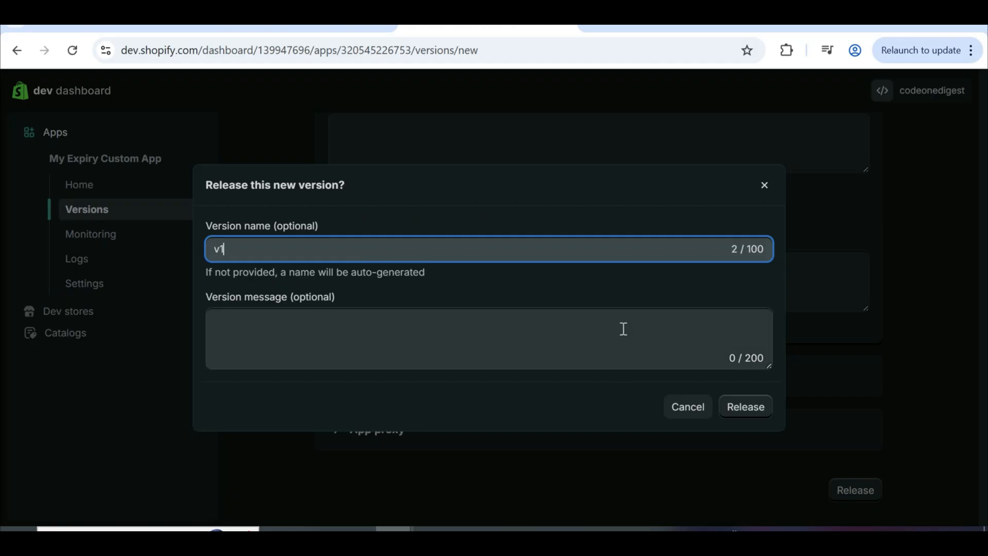
click(742, 407)
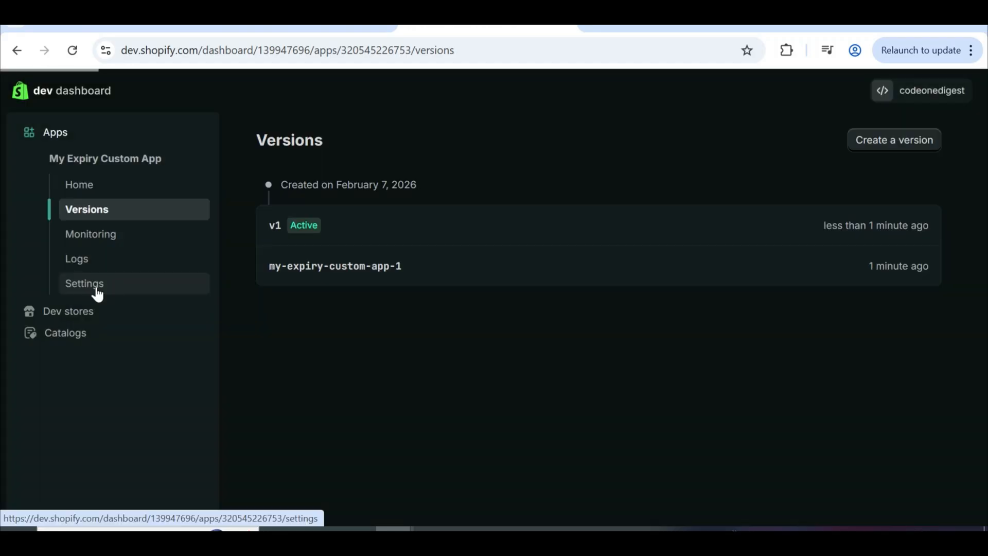
Copy the client ID from the app's credentials settings, switching to Notepad and back to the dashboard.
click(100, 291)
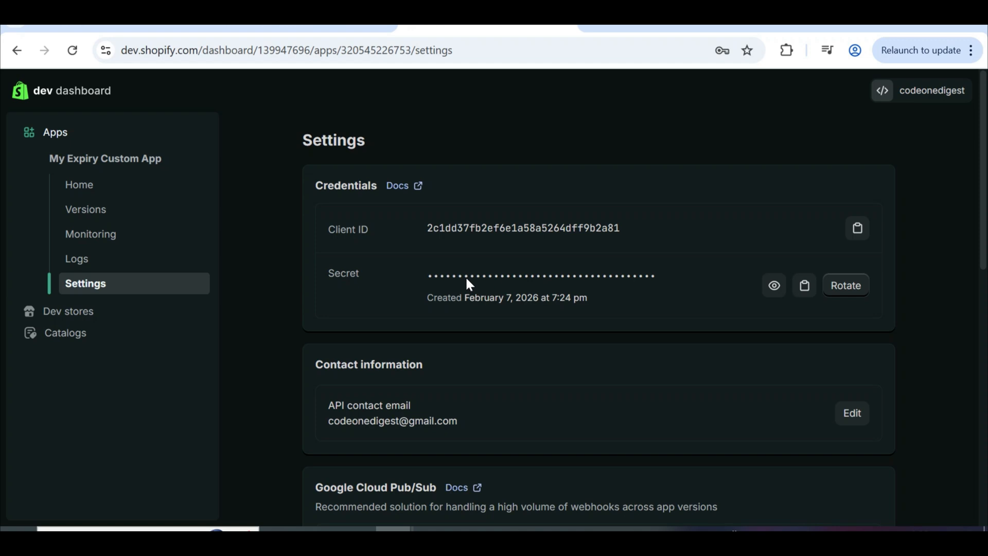
click(850, 230)
key(alt+Tab)
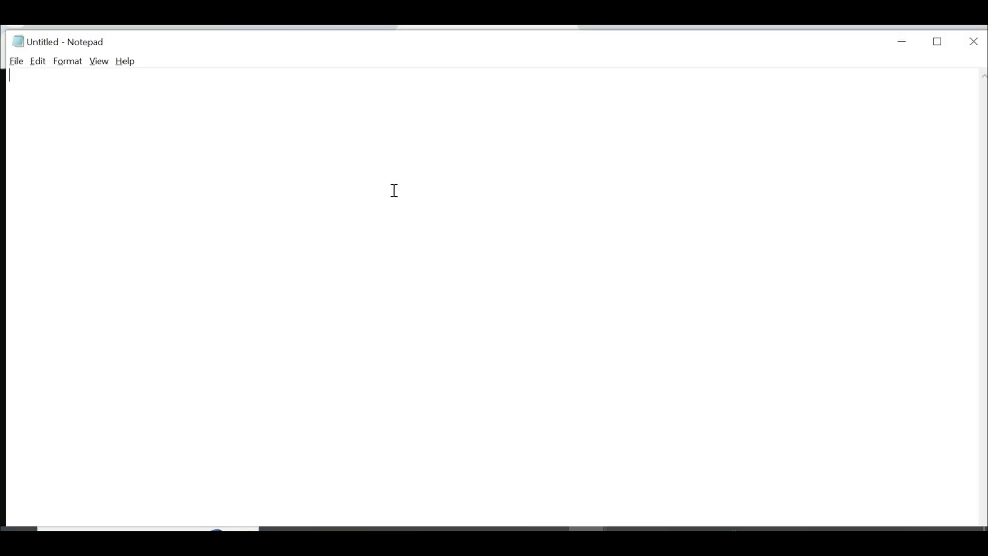
key(alt+Tab)
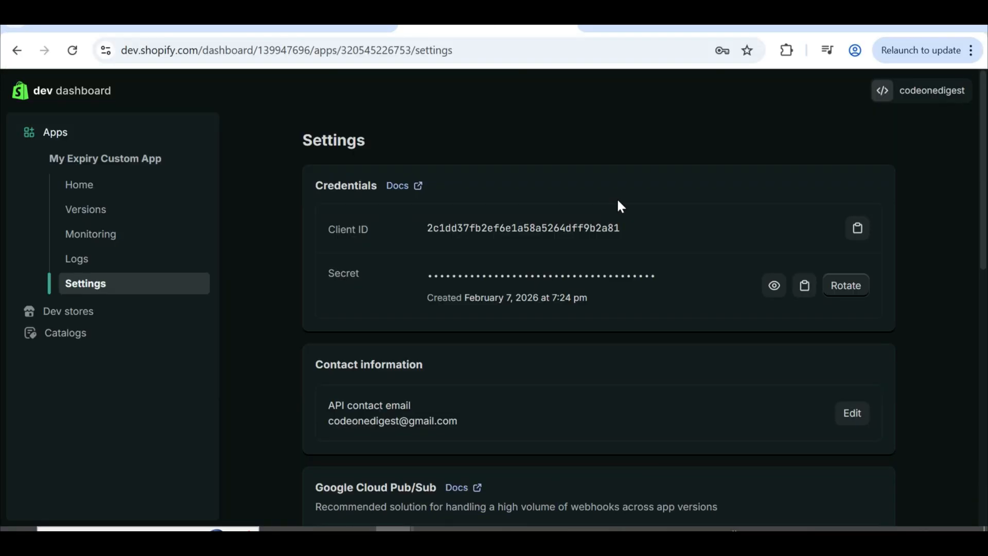
scroll(300, 280, down, 4)
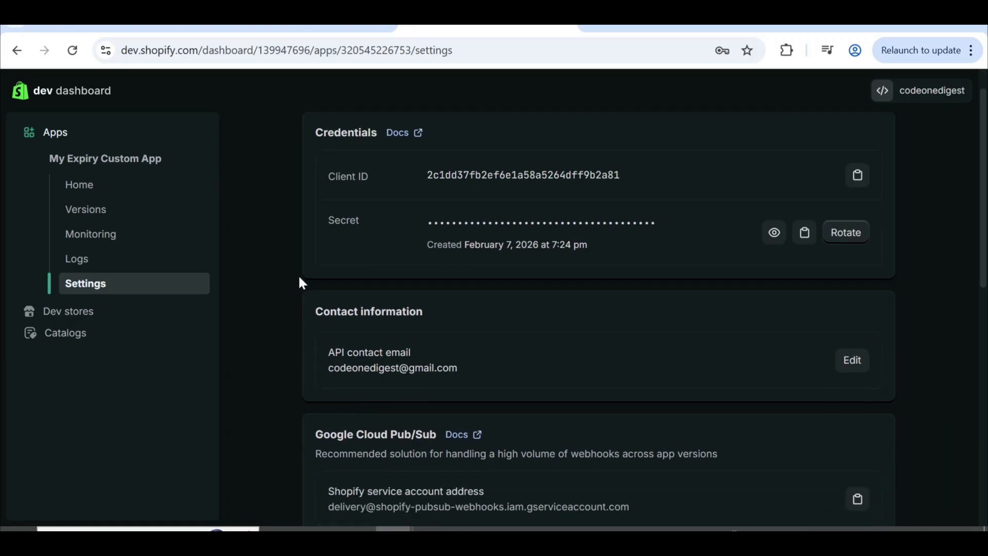
scroll(300, 282, down, 5)
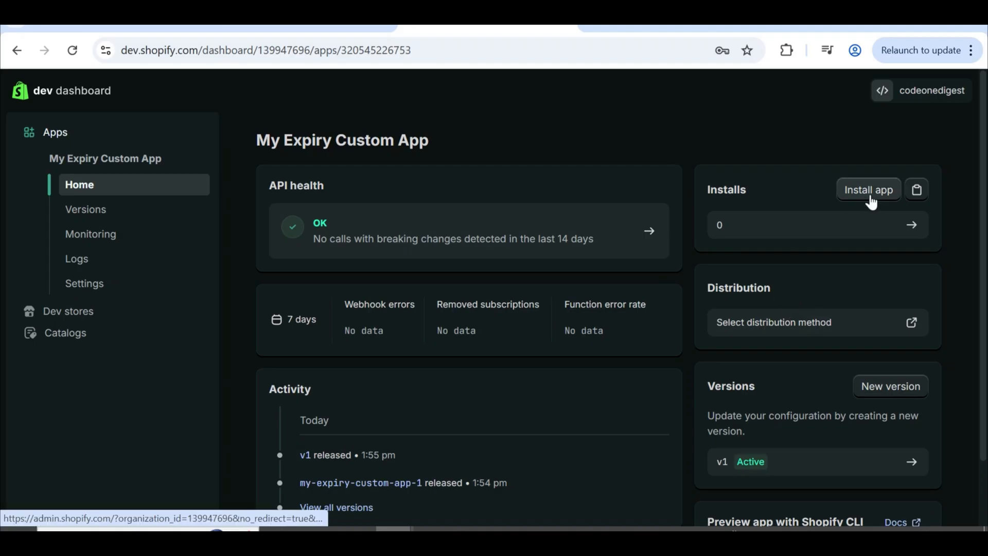
Choose custom distribution as the distribution method for My Expiry Custom App and confirm the choice.
click(777, 336)
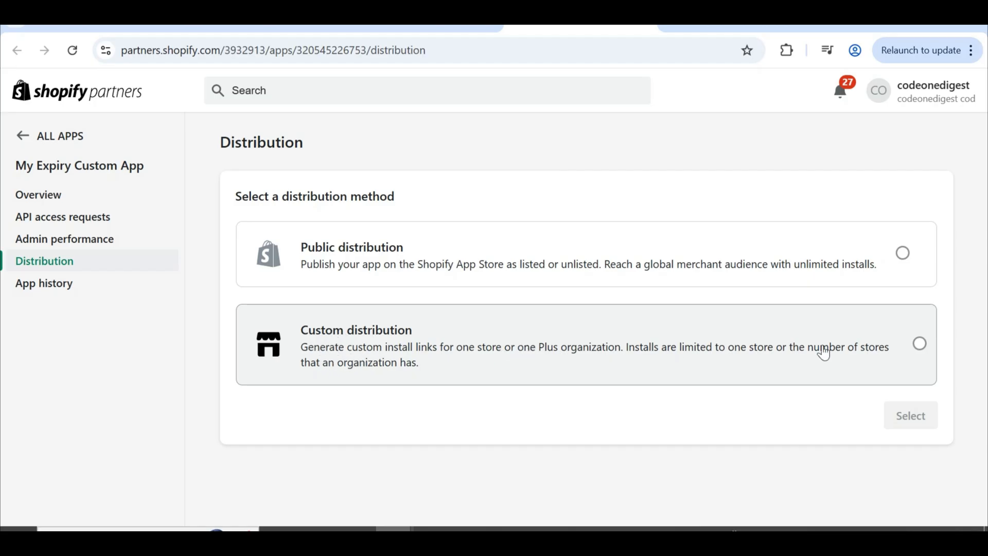
click(875, 346)
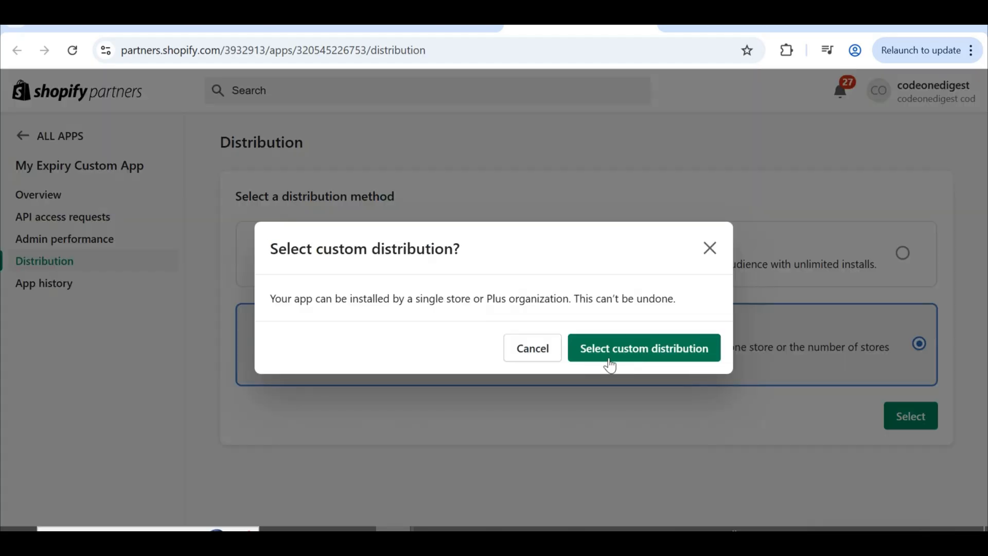
click(608, 355)
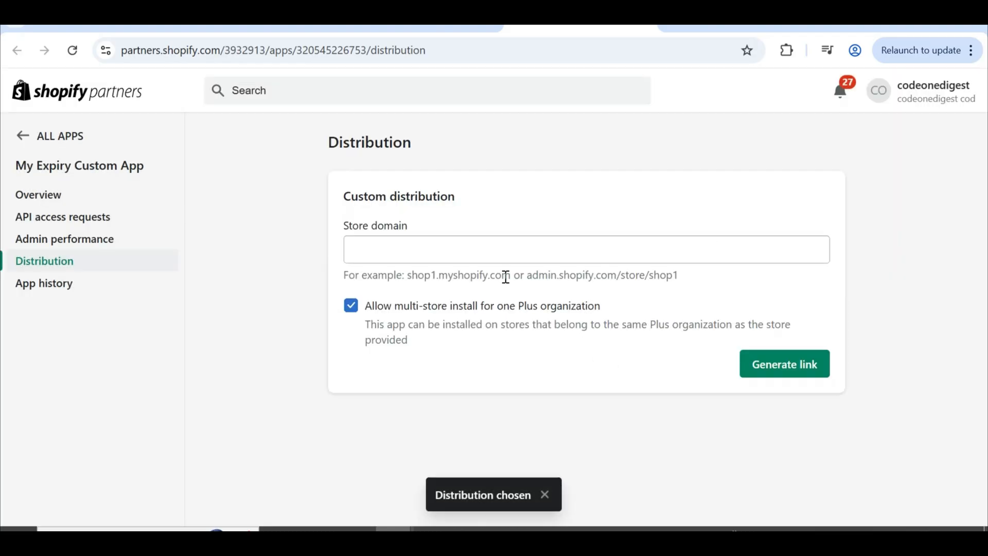
Open the store domain of the custom distribution for entry.
click(489, 254)
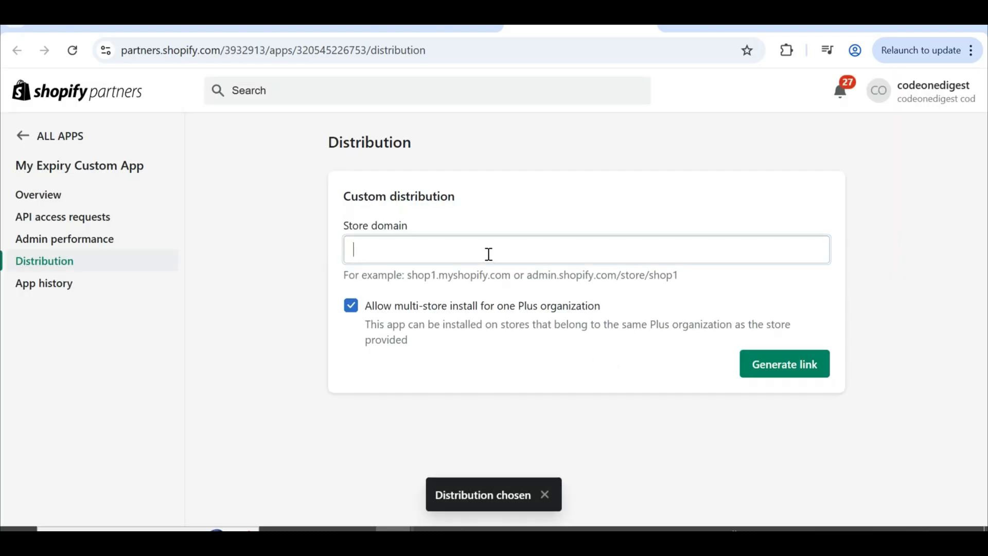
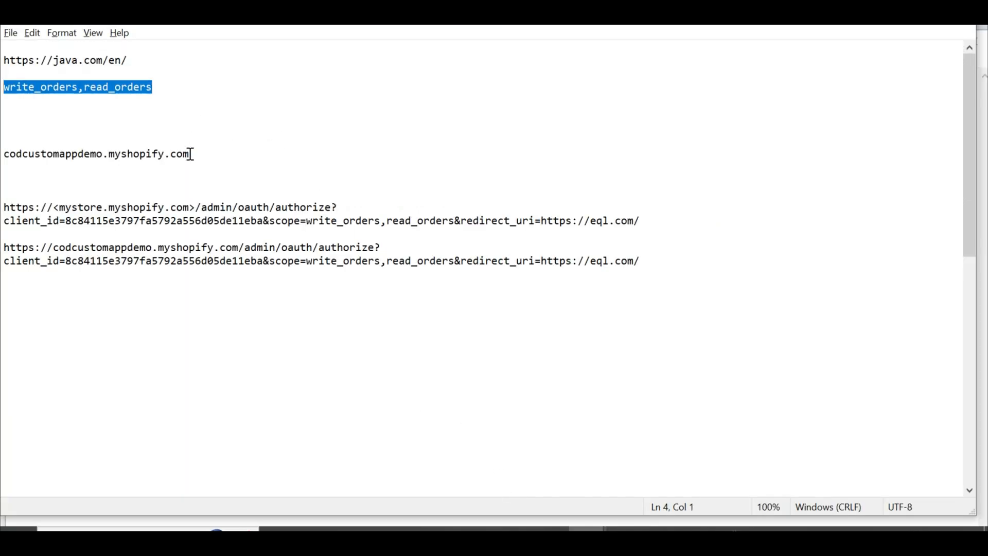
Copy codcustomappdemo.myshopify.com from Notepad, enter it as the custom distribution's store domain, and generate the multi-store install link.
triple_click(191, 154)
key(ctrl+c)
key(alt+Tab)
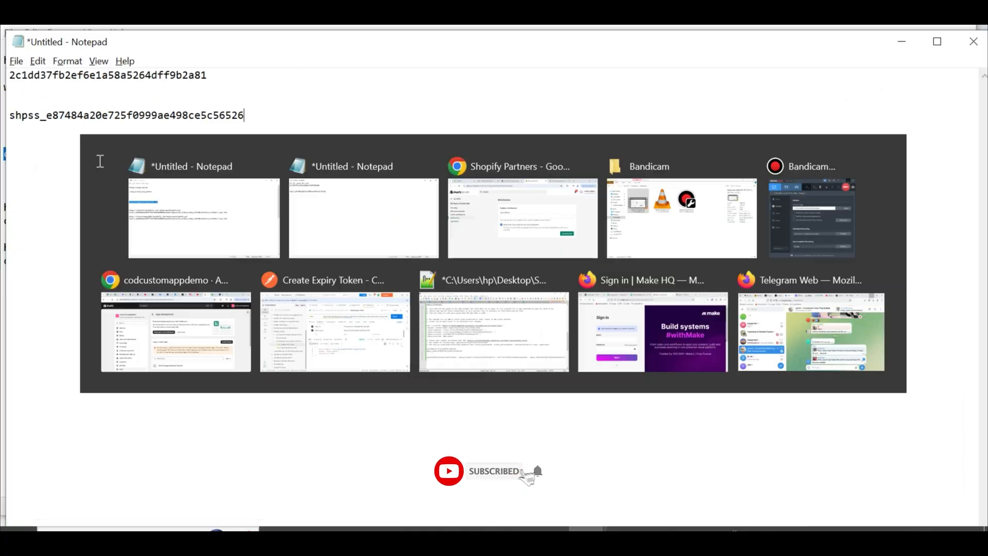
key(alt+Tab)
key(alt+Tab)
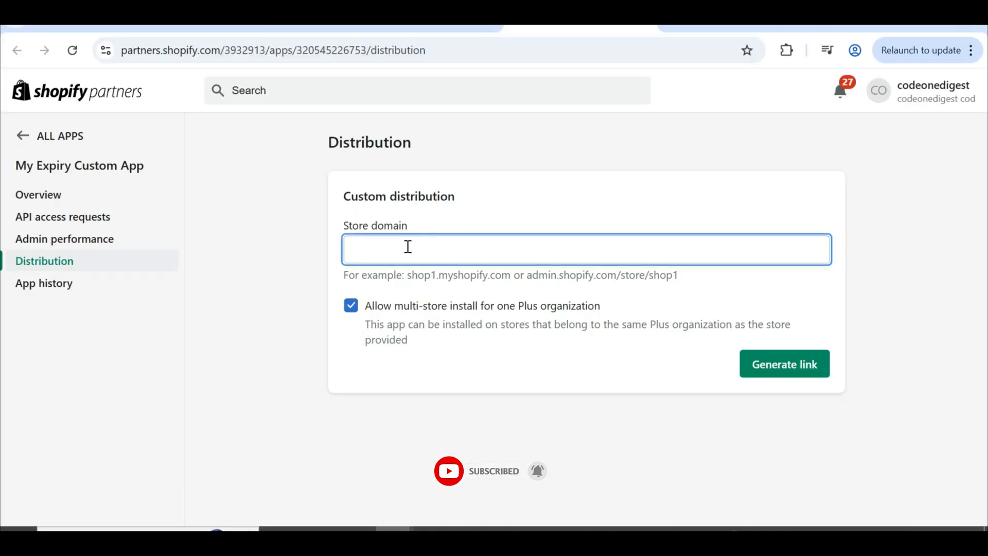
key(ctrl+v)
click(799, 371)
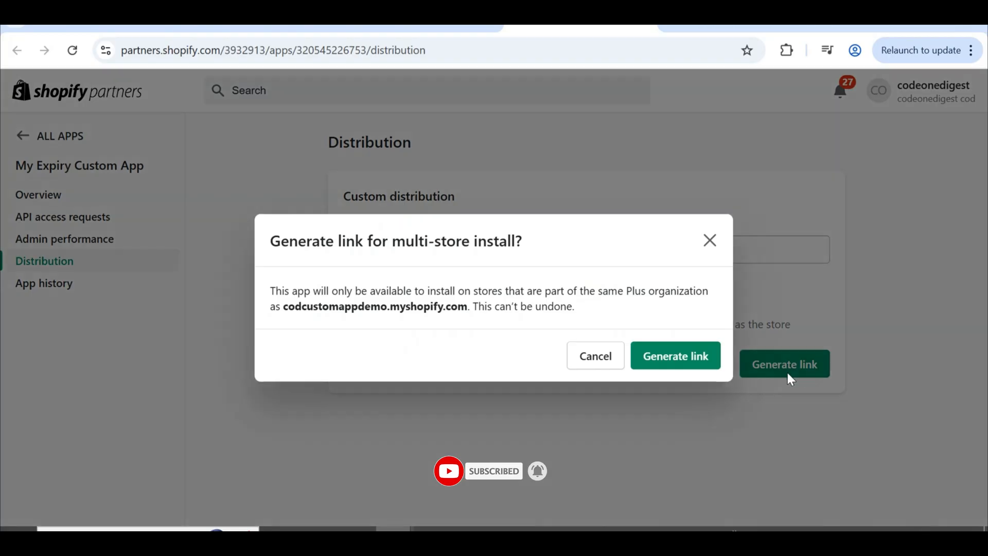
click(674, 357)
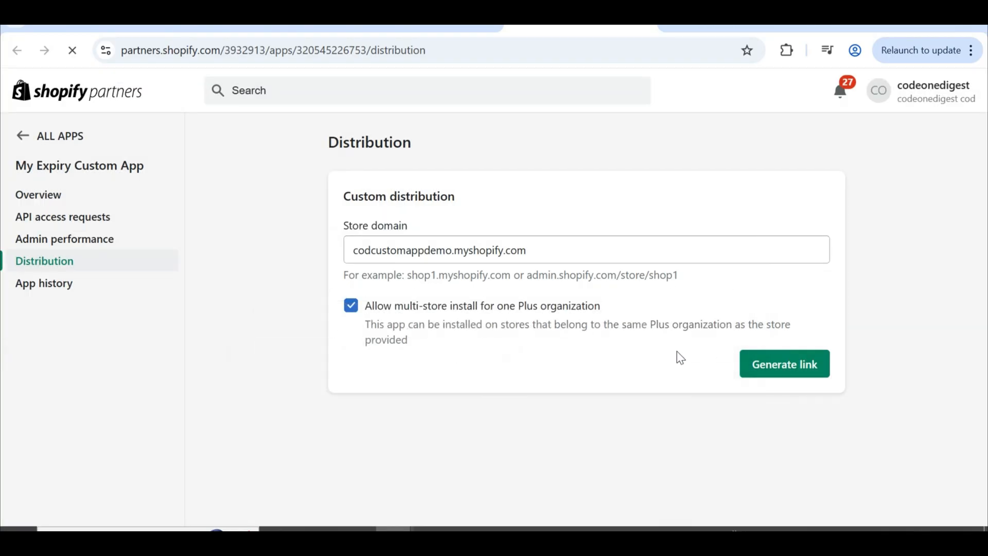
Open the generated install link in a new browser tab and install My Expiry Custom App on the codcustomappdemo store.
click(805, 298)
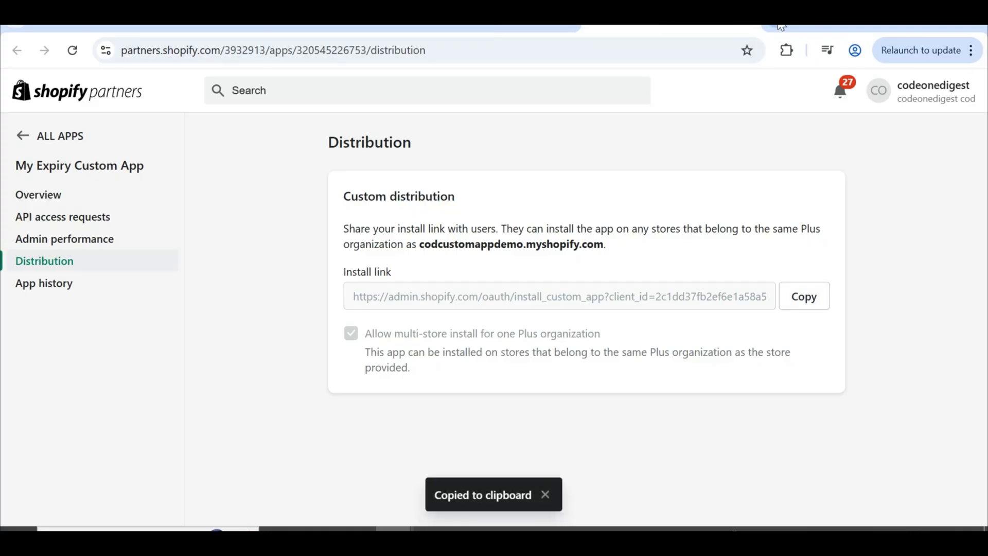
click(780, 26)
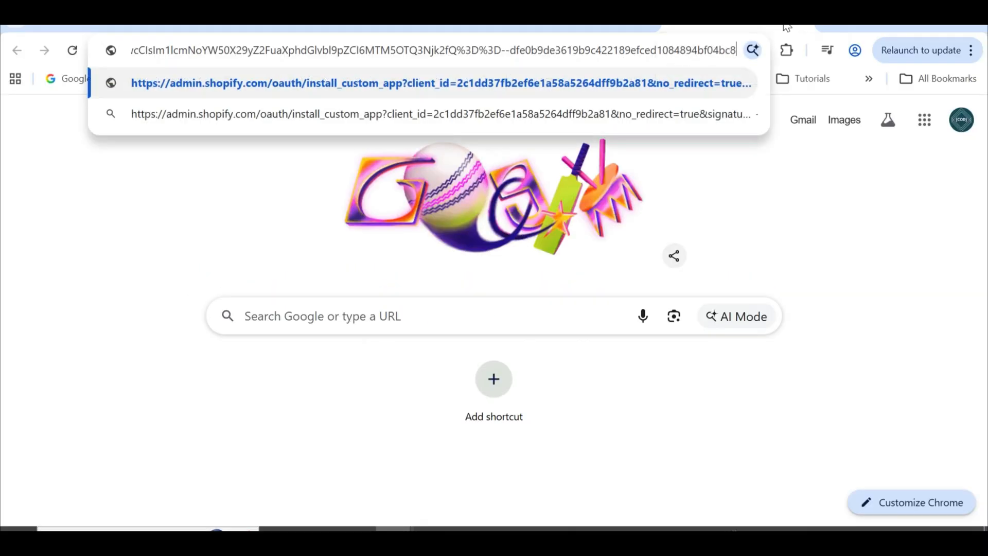
key(Return)
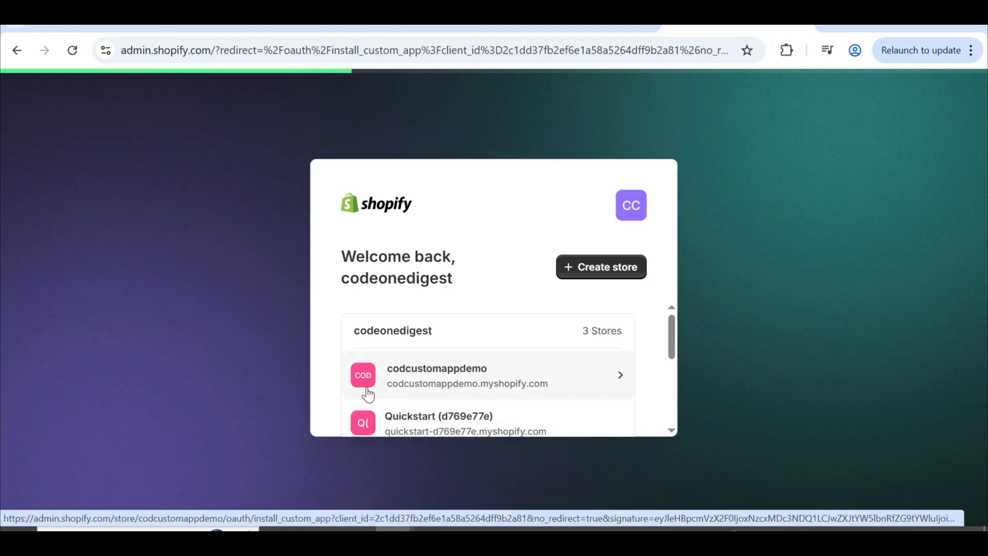
click(364, 390)
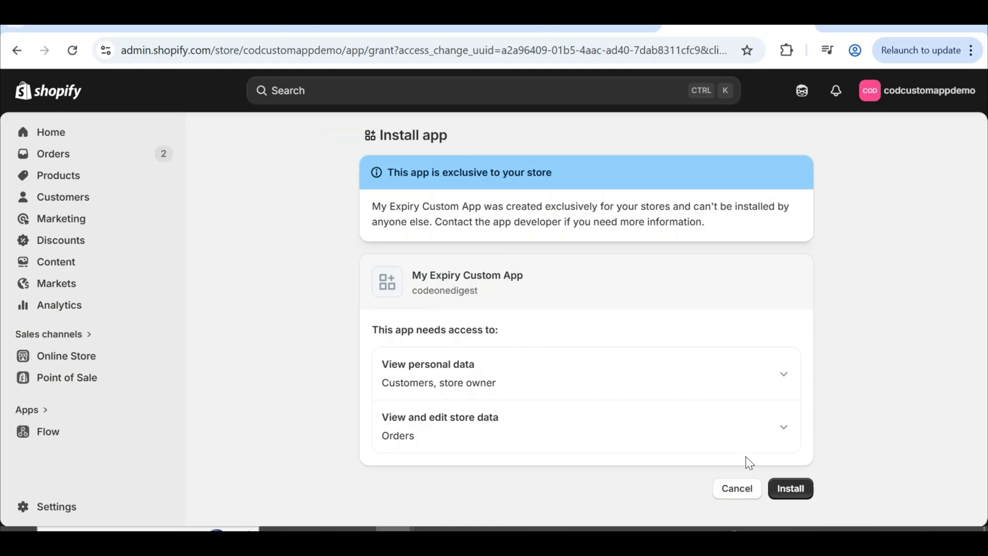
click(787, 494)
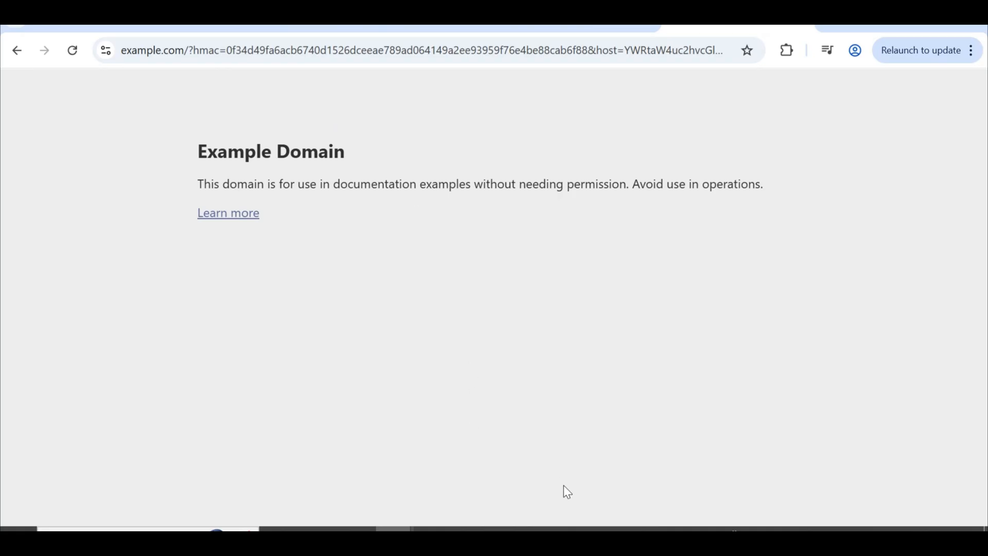
Switch to Notepad and examine the access token URL's store domain, endpoint path, grant type and client ID parameter.
click(611, 512)
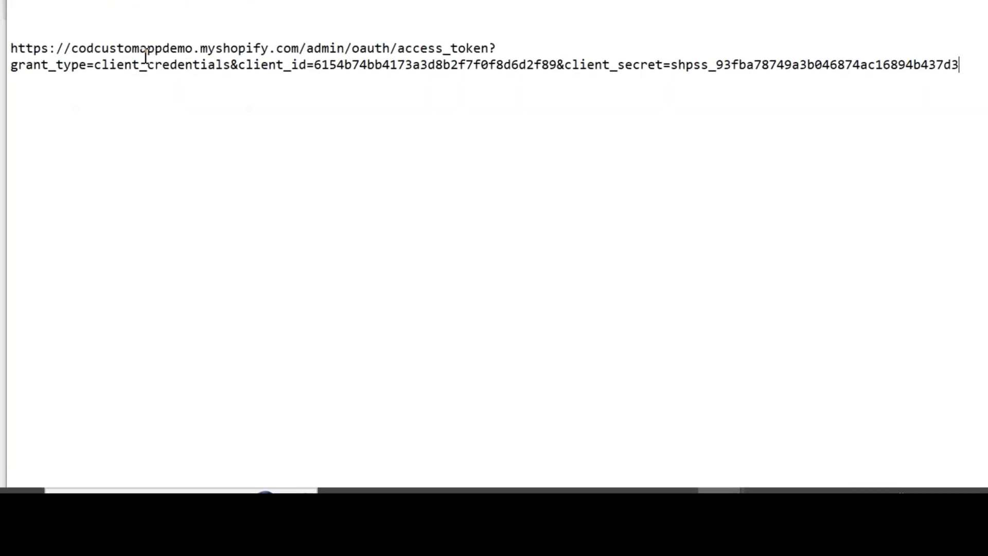
drag(301, 47, 74, 47)
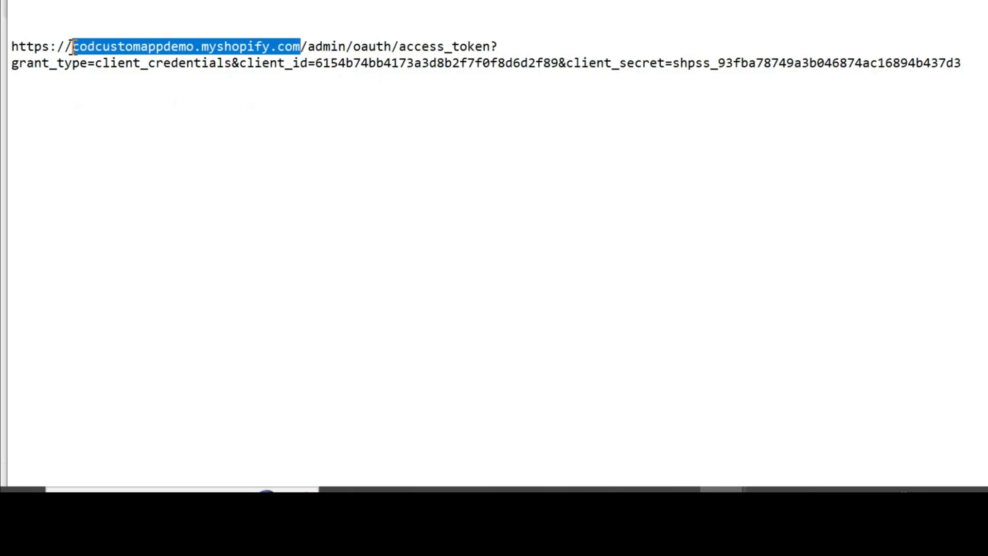
drag(314, 44, 486, 44)
click(365, 49)
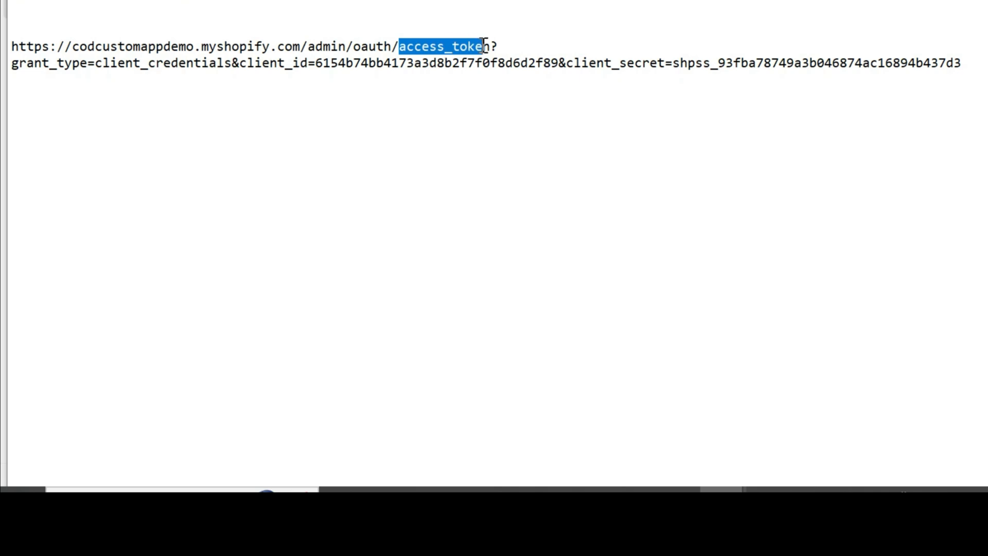
click(65, 63)
drag(97, 63, 232, 63)
triple_click(270, 63)
click(308, 63)
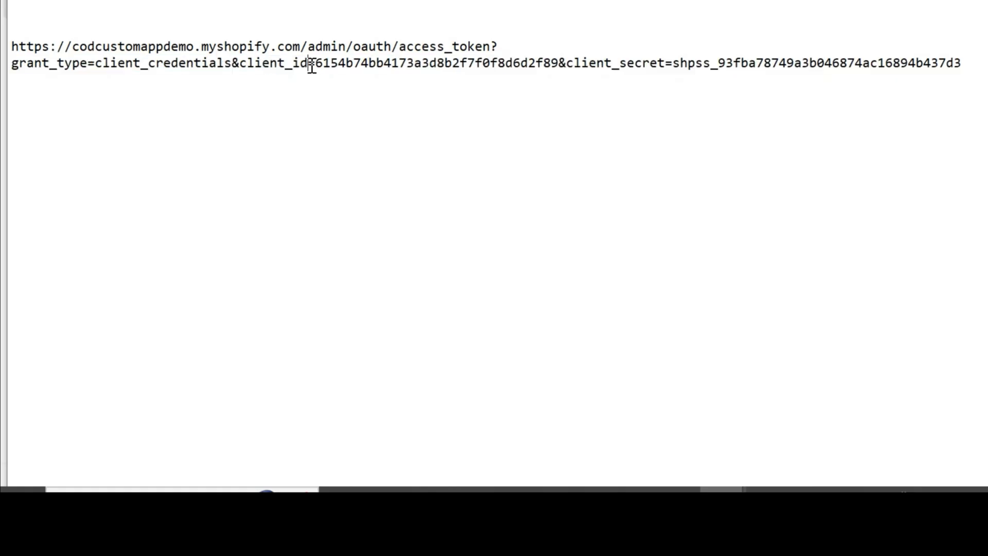
Replace the client ID in the access token request URL with the copied client ID of My Expiry Custom App.
drag(315, 63, 559, 62)
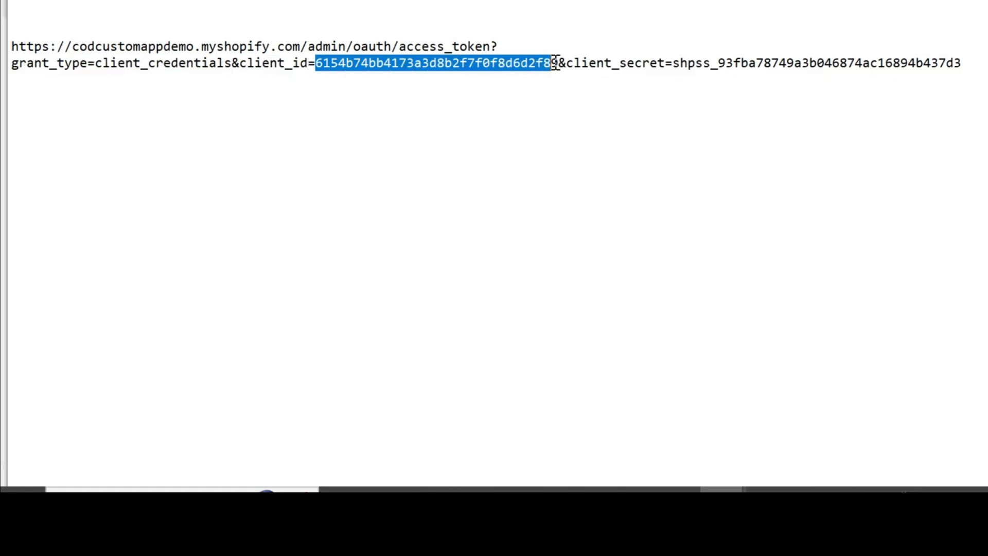
key(ctrl+v)
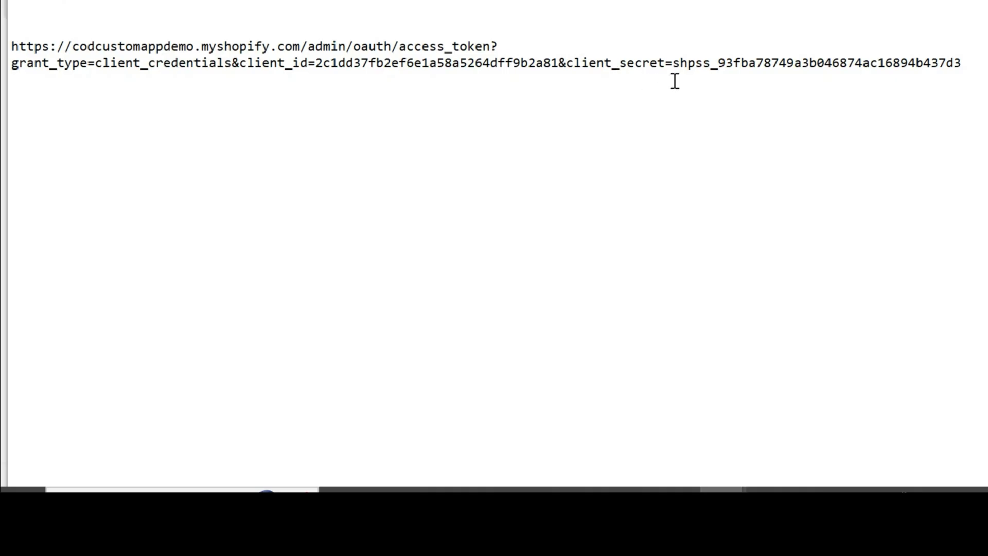
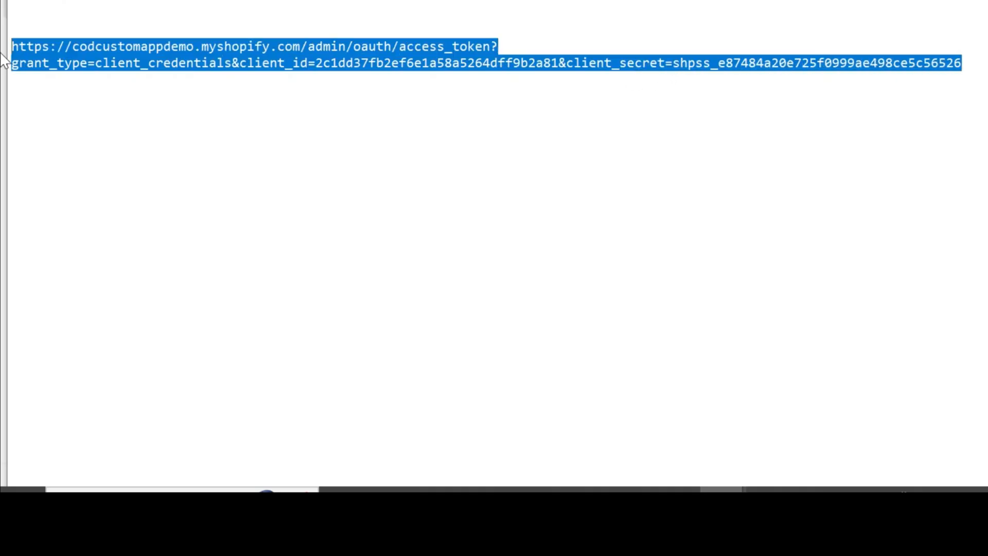
Switch to Postman and replace the Create Expiry Token request's URL with the copied access token URL containing the client ID and client secret.
click(770, 489)
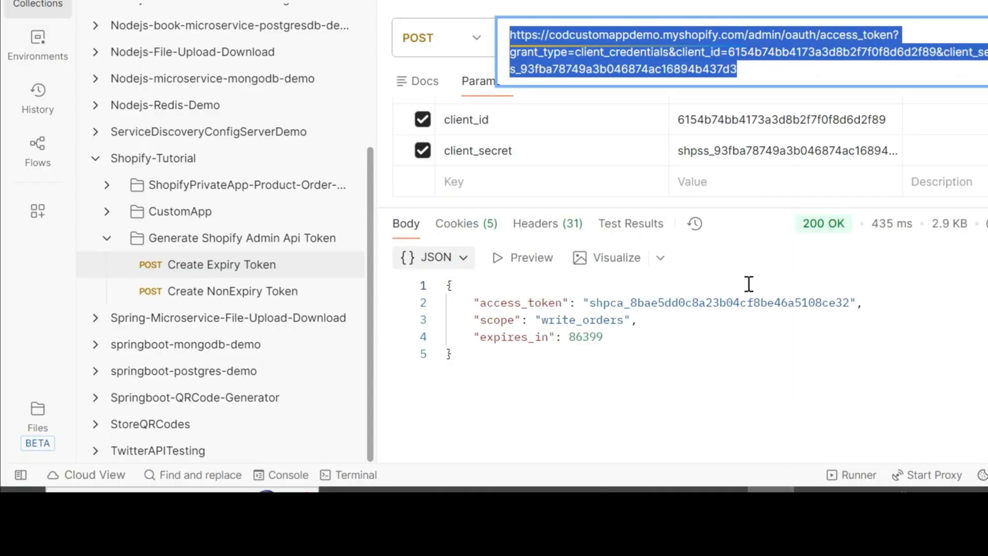
key(ctrl+v)
click(511, 187)
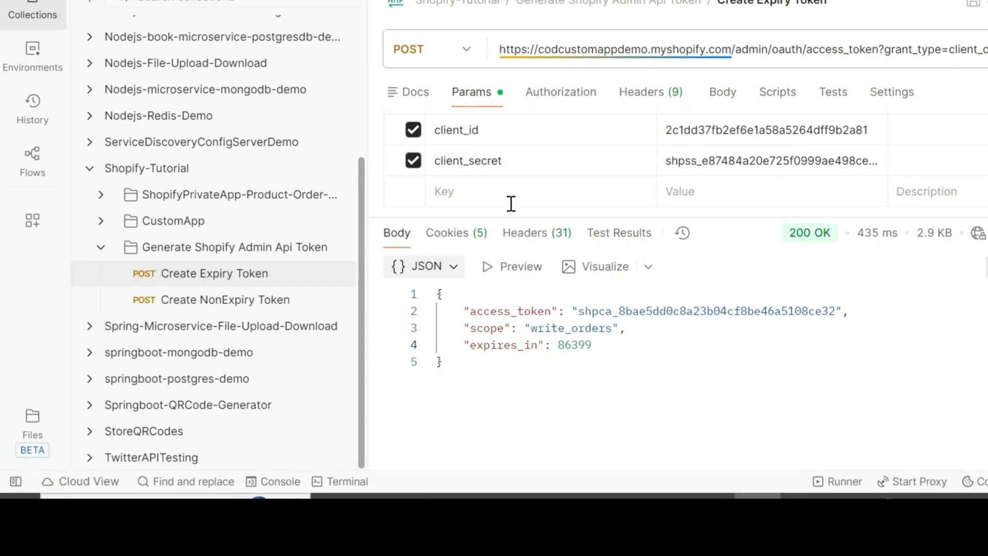
drag(525, 208, 517, 301)
drag(413, 385, 413, 386)
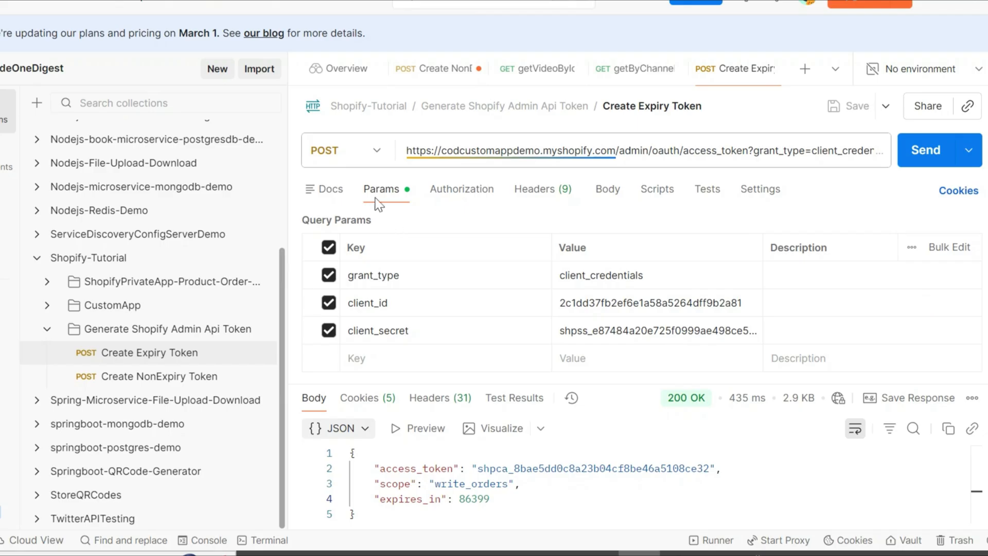
Check the client_id and client_secret query parameters and send the Create Expiry Token request.
click(657, 302)
click(645, 331)
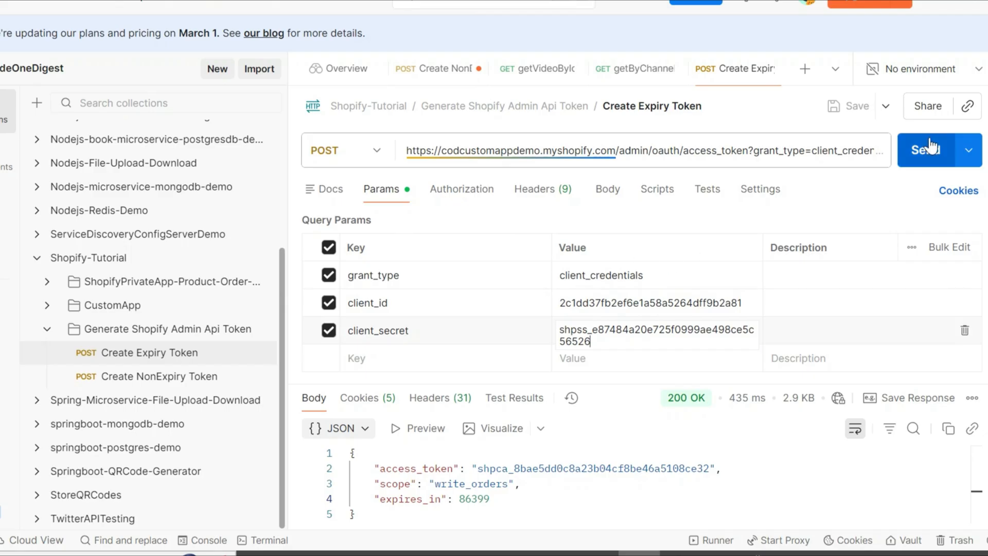
click(915, 155)
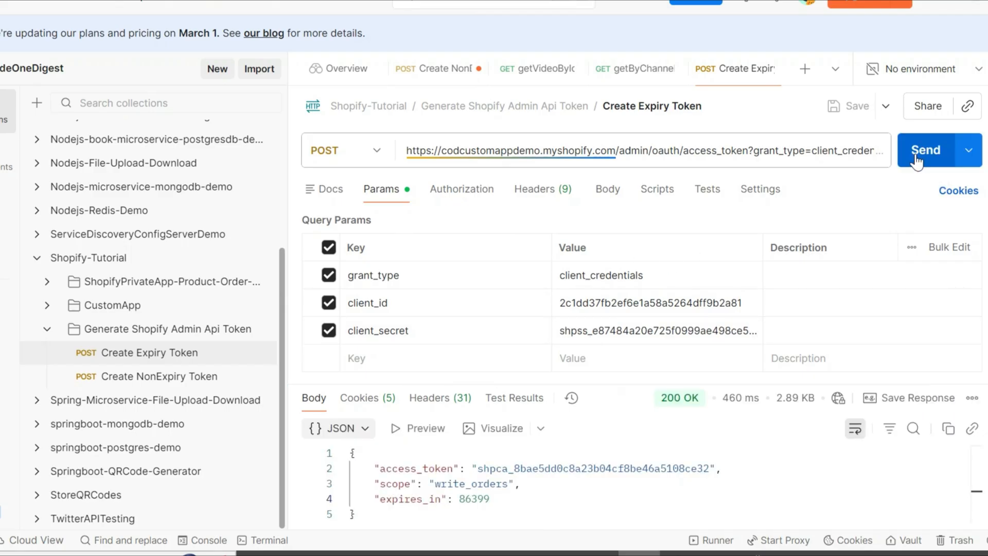
Examine the access token, scope and expiry fields in the JSON response and copy the access token.
double_click(525, 469)
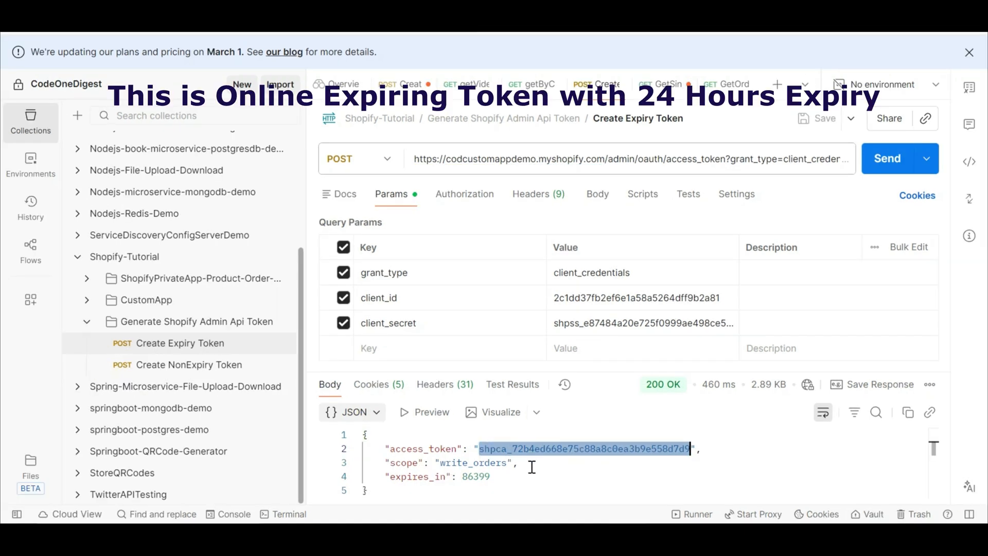
drag(391, 480, 359, 443)
click(498, 479)
click(514, 476)
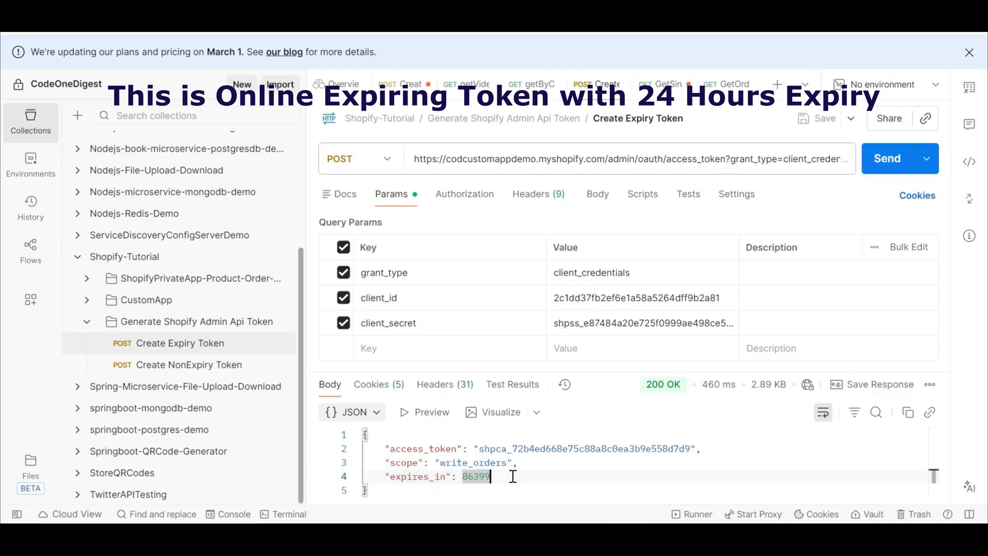
drag(515, 474, 352, 452)
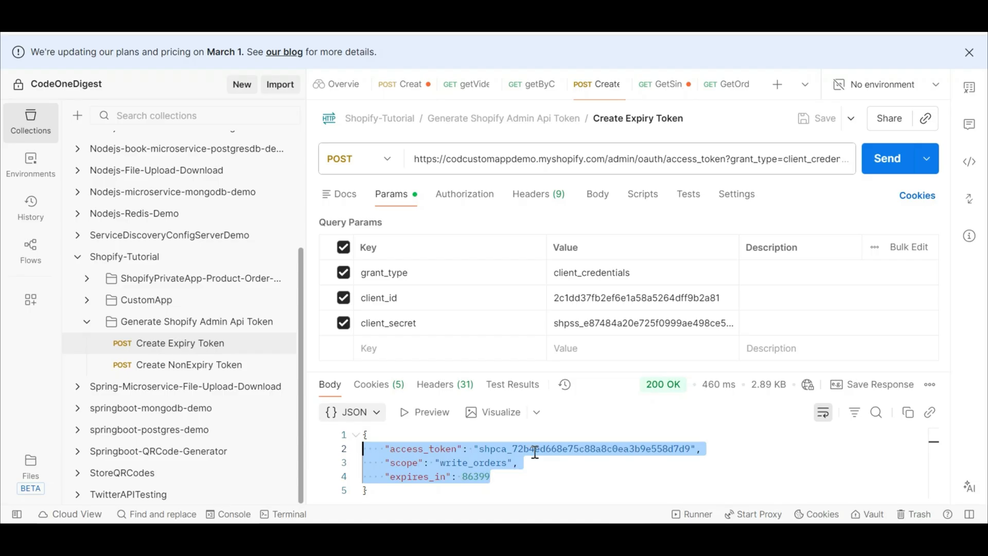
double_click(617, 449)
double_click(583, 449)
key(ctrl+c)
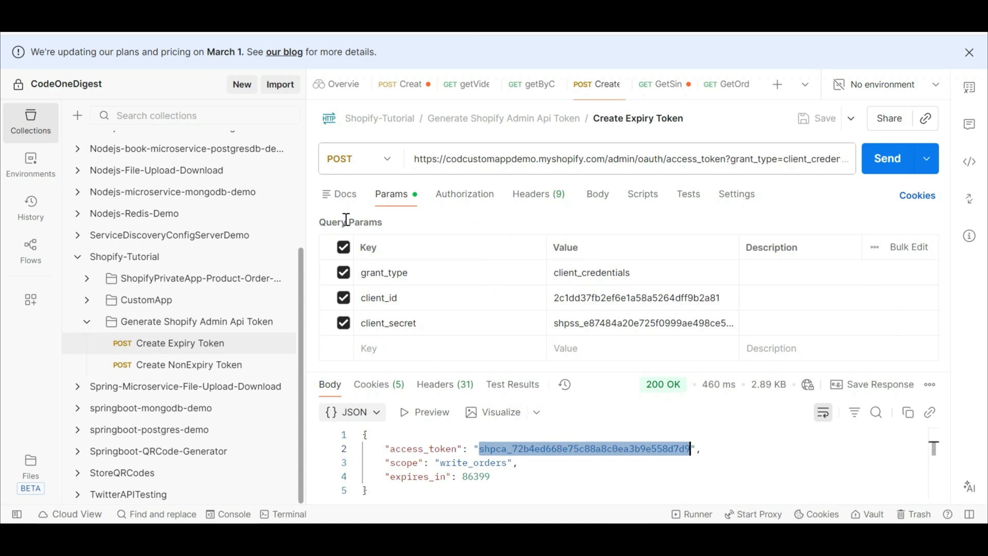
Open the GetOrderByID request in the CustomApp folder and check the store domain and orders endpoint in its URL.
click(89, 303)
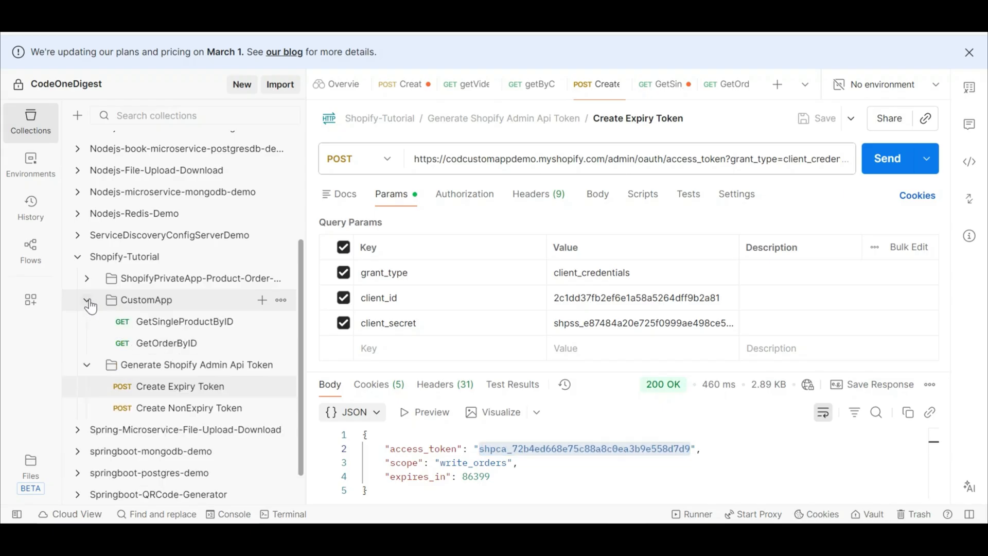
click(163, 353)
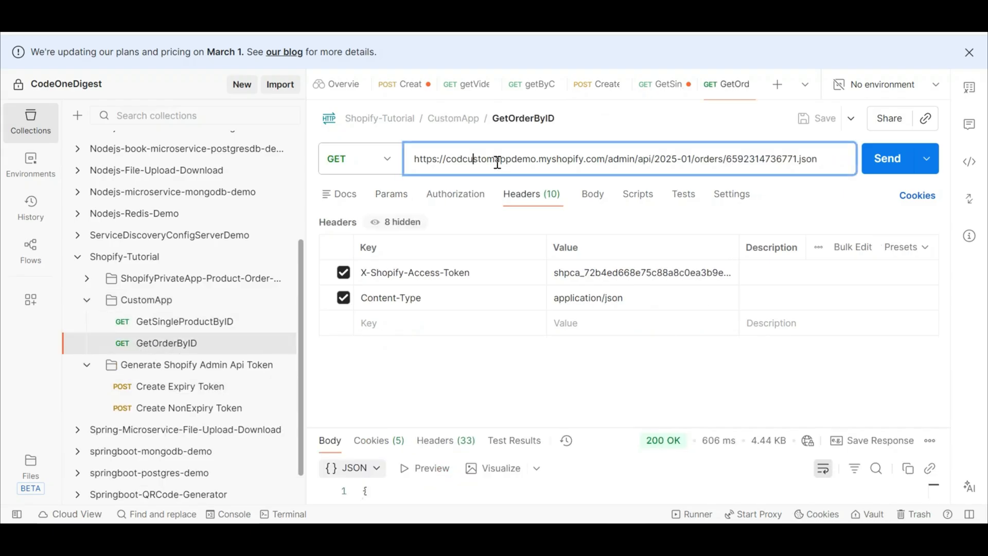
drag(473, 159, 565, 158)
click(627, 159)
drag(672, 159, 789, 156)
click(716, 158)
Set the X-Shopify-Access-Token header to the copied access token, disable the Content-Type header, and save the GetOrderByID request.
double_click(597, 272)
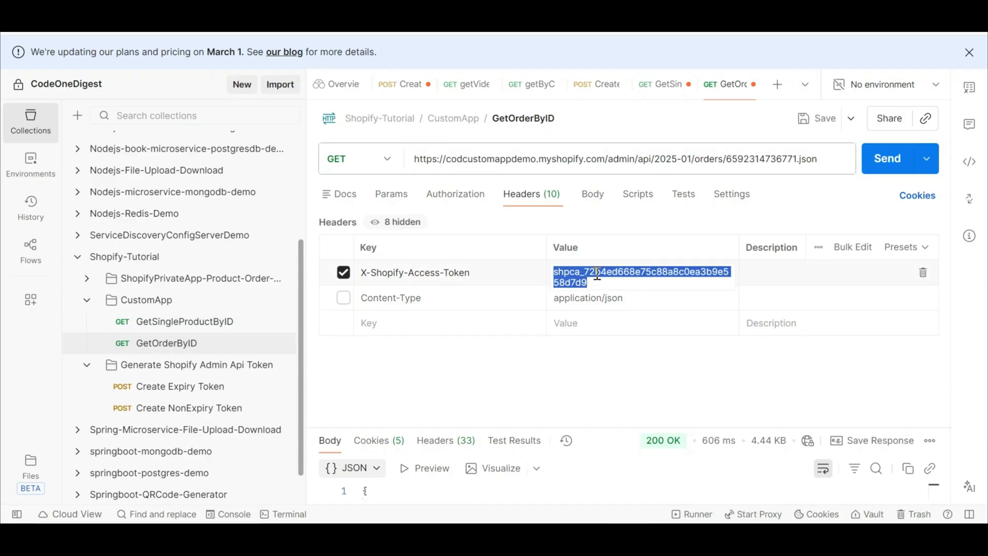
key(ctrl+v)
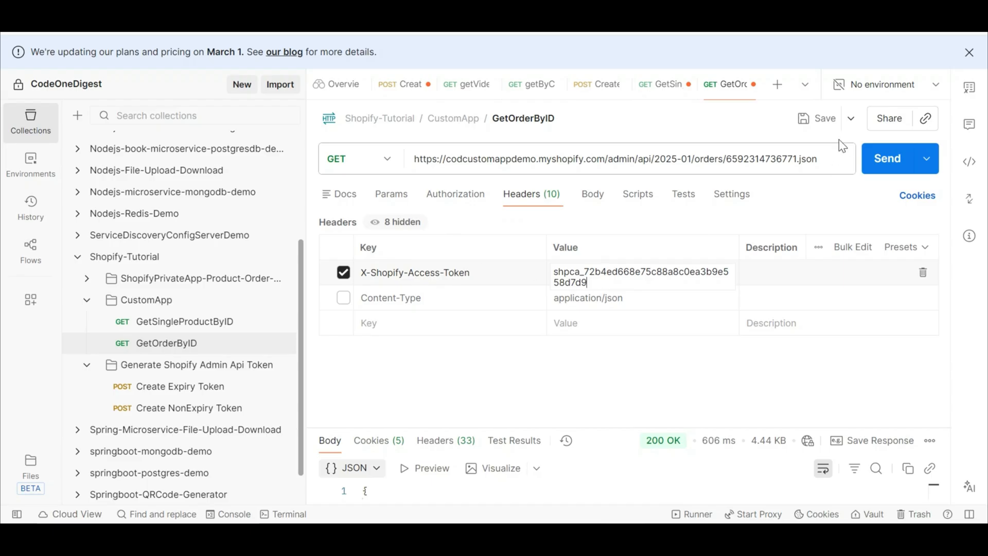
click(816, 126)
click(816, 123)
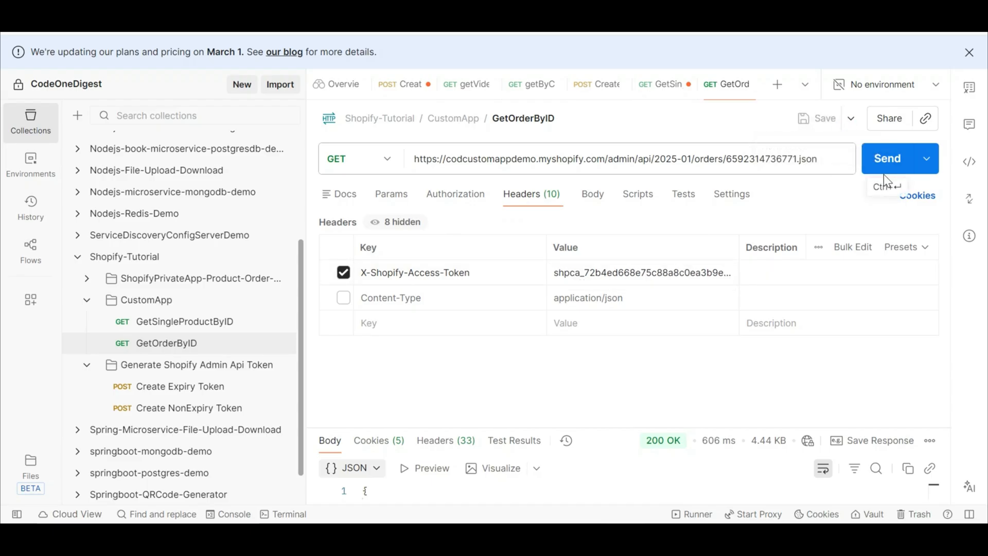
Send the GetOrderByID request and examine the order details in the JSON response.
click(884, 161)
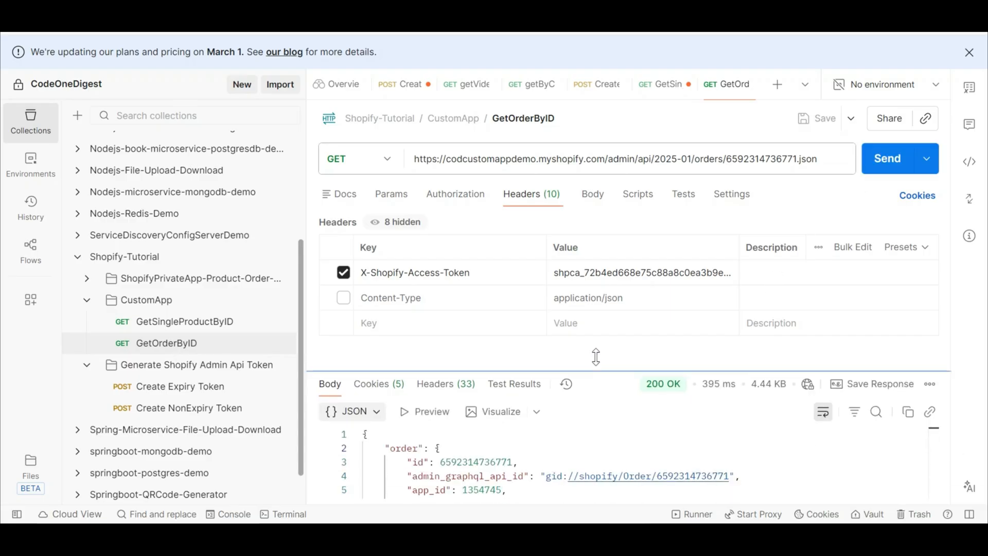
scroll(448, 449, down, 8)
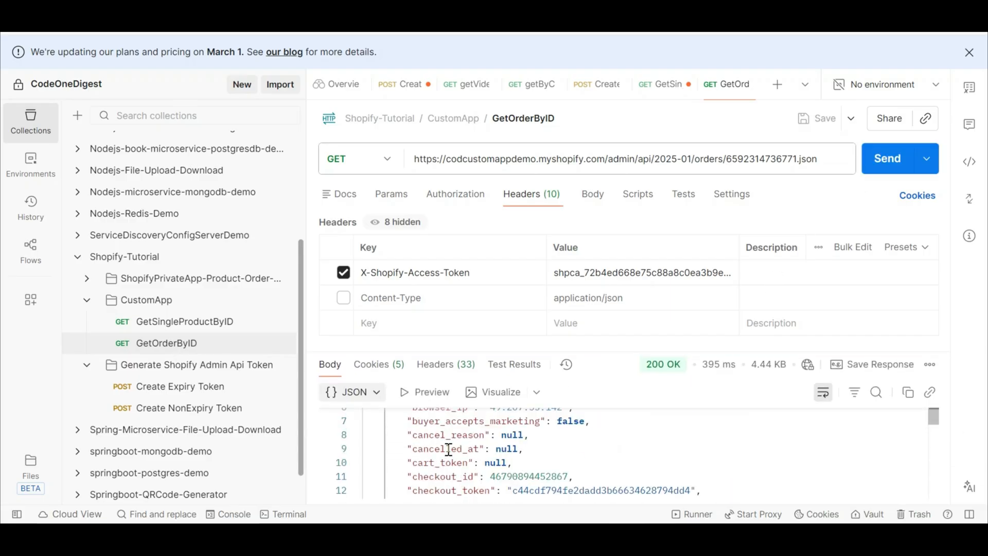
scroll(449, 449, down, 6)
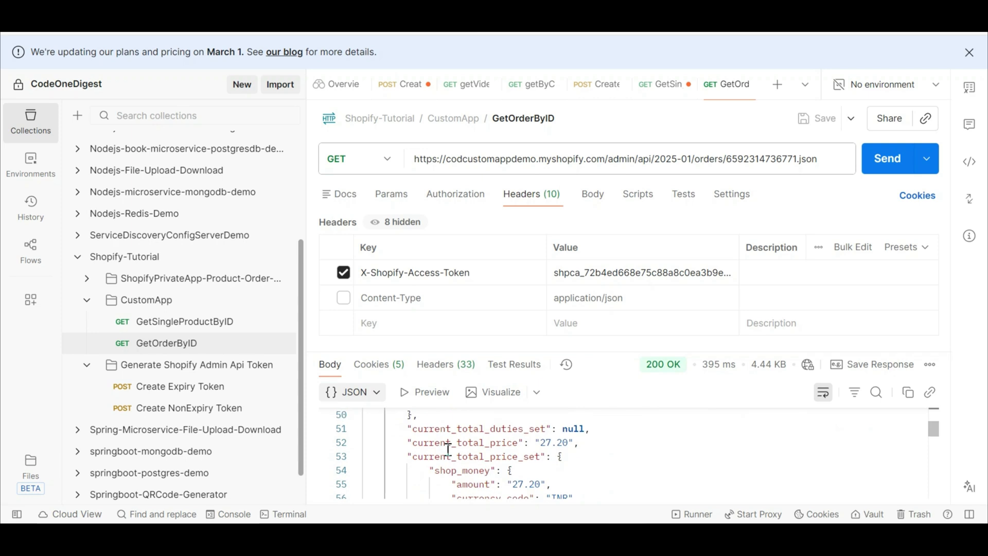
scroll(448, 449, up, 14)
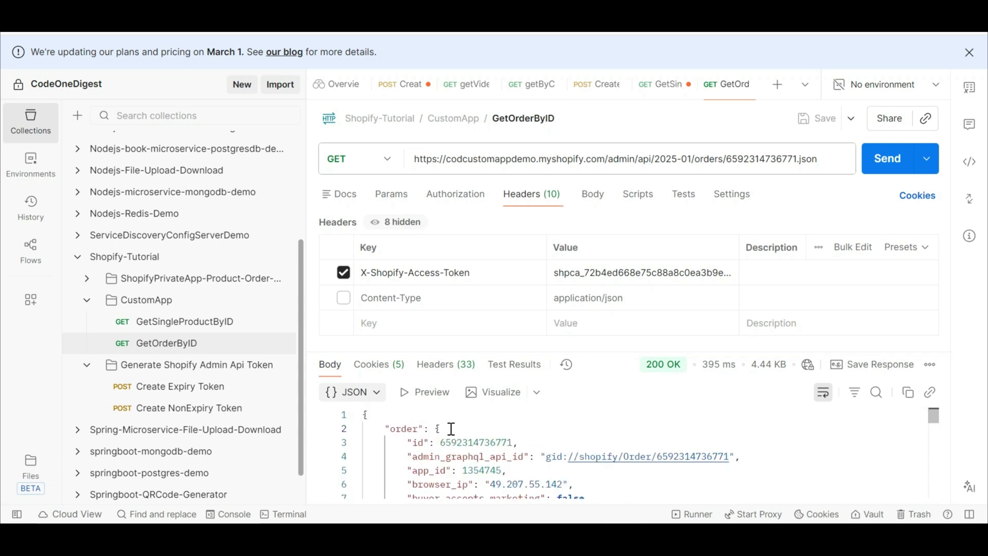
drag(598, 367, 598, 443)
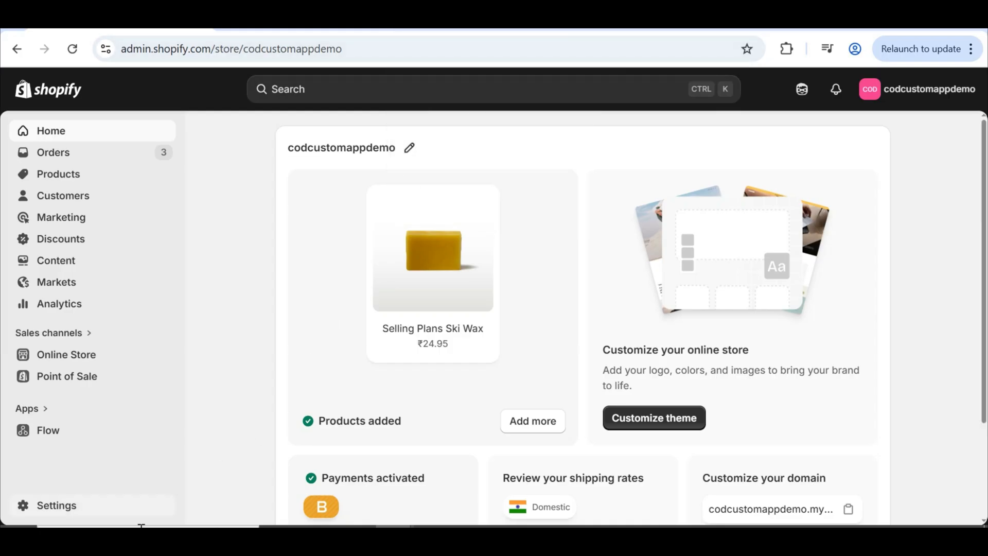
Switch to the codcustomappdemo store's Shopify admin and open the Dev Dashboard from its app development settings.
click(53, 512)
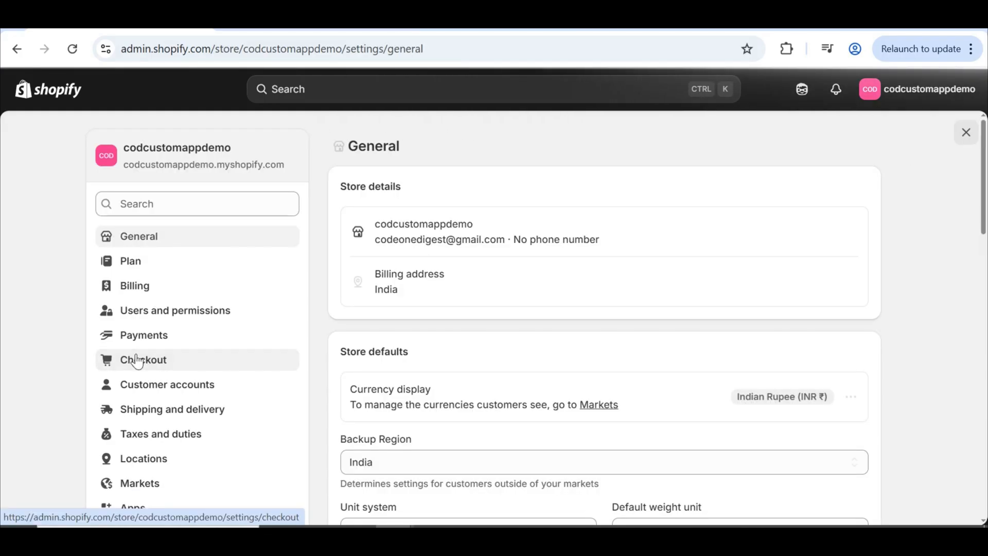
click(136, 361)
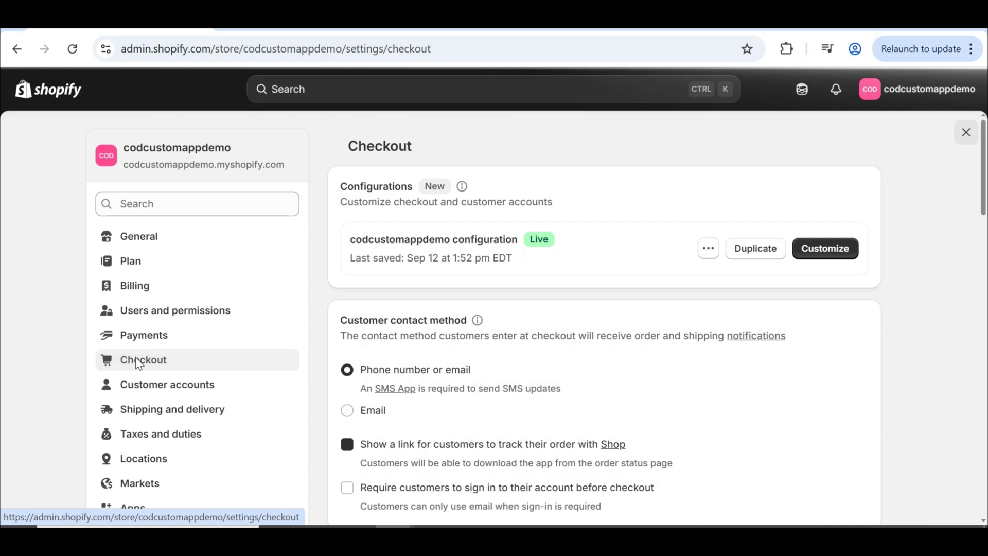
click(133, 507)
click(730, 150)
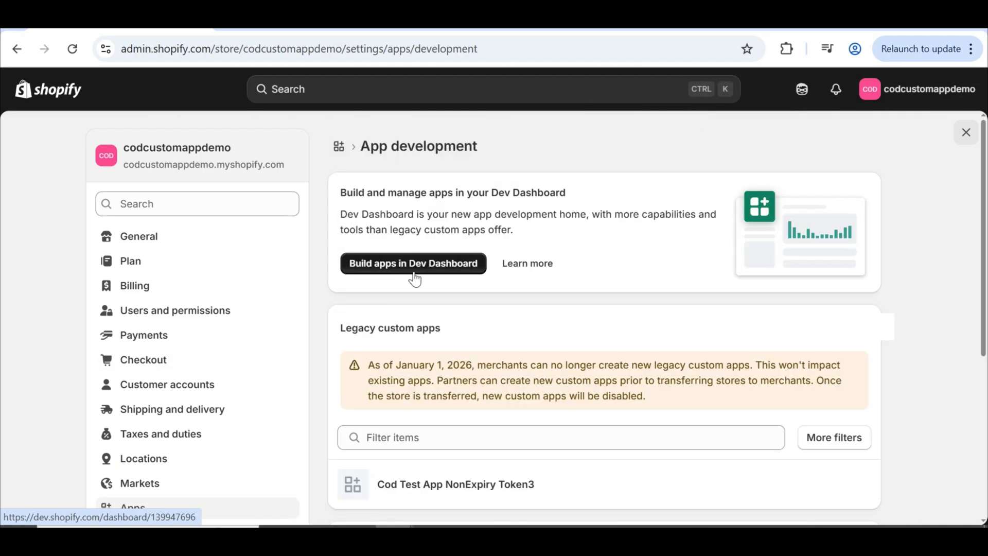
click(407, 275)
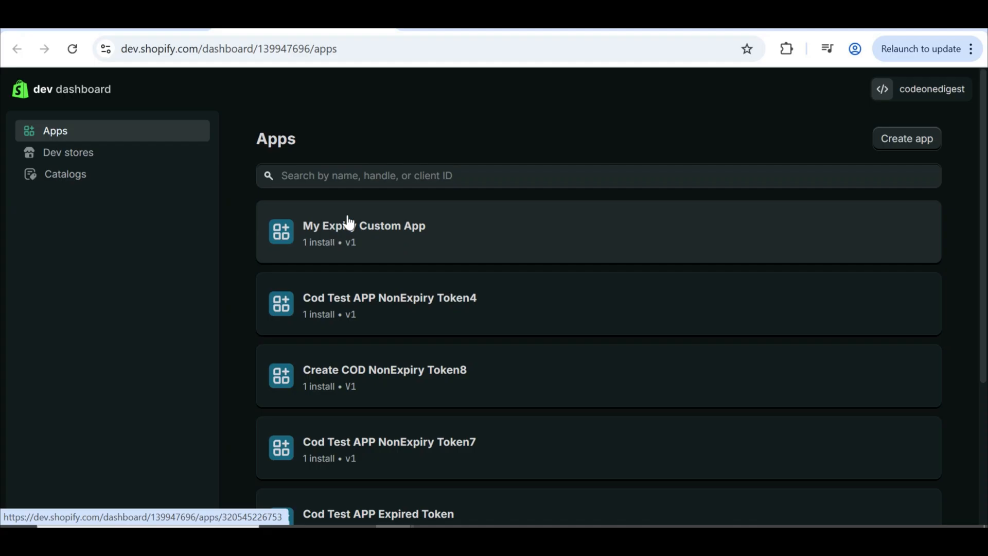
Create a new app named My NonExpiry Custom App from the Dev Dashboard.
click(898, 147)
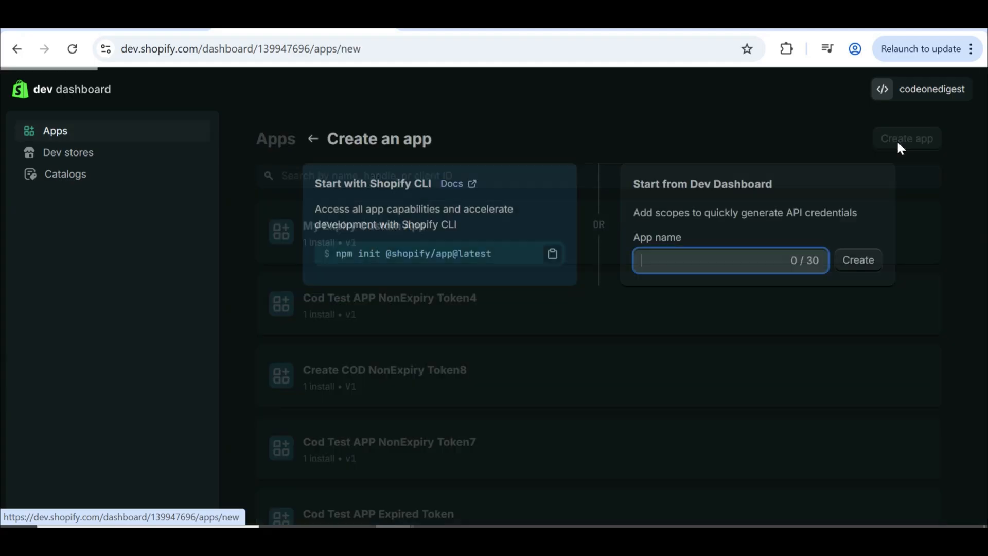
text(My NonExpiry Custom App)
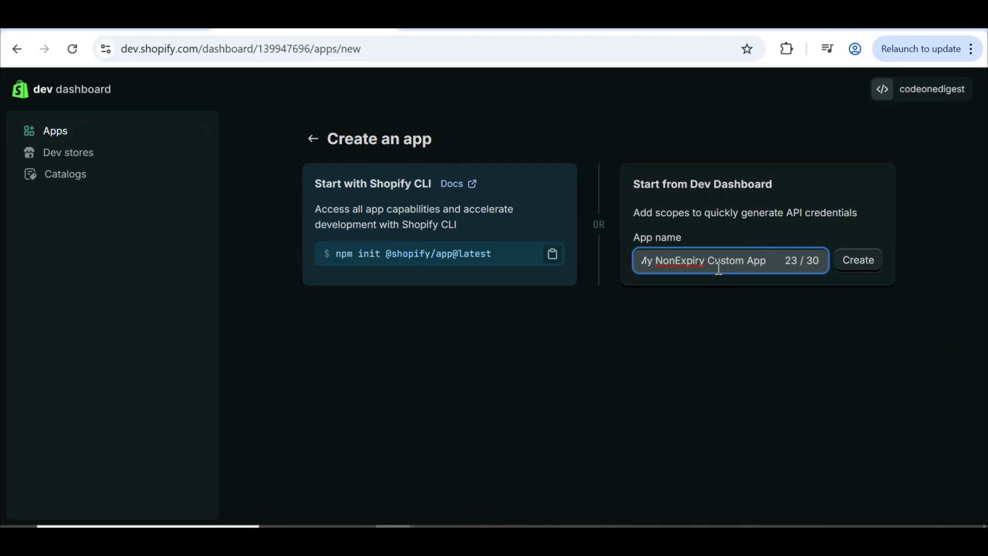
click(859, 265)
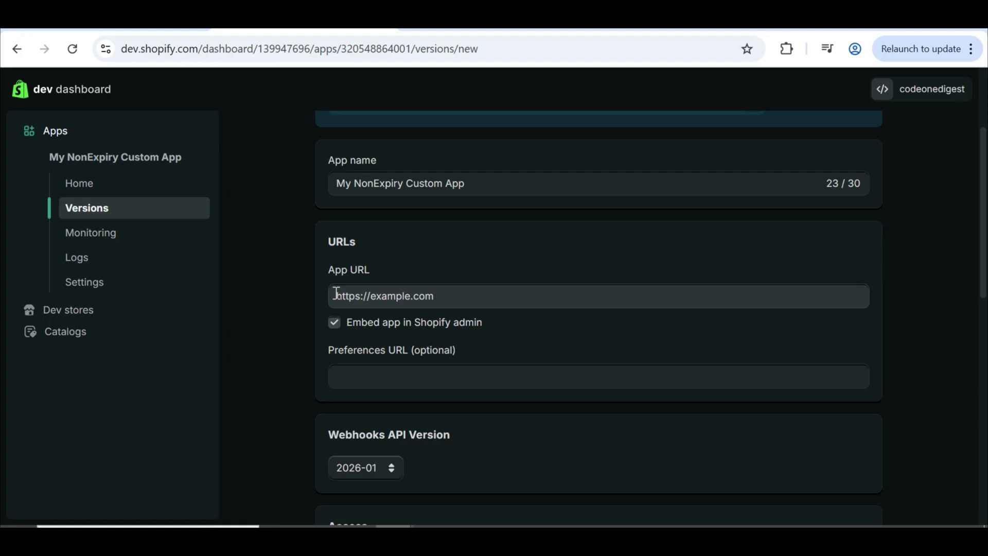
mouse_move(336, 292)
mouse_down()
mouse_move(464, 292)
mouse_move(333, 291)
mouse_up()
click(461, 297)
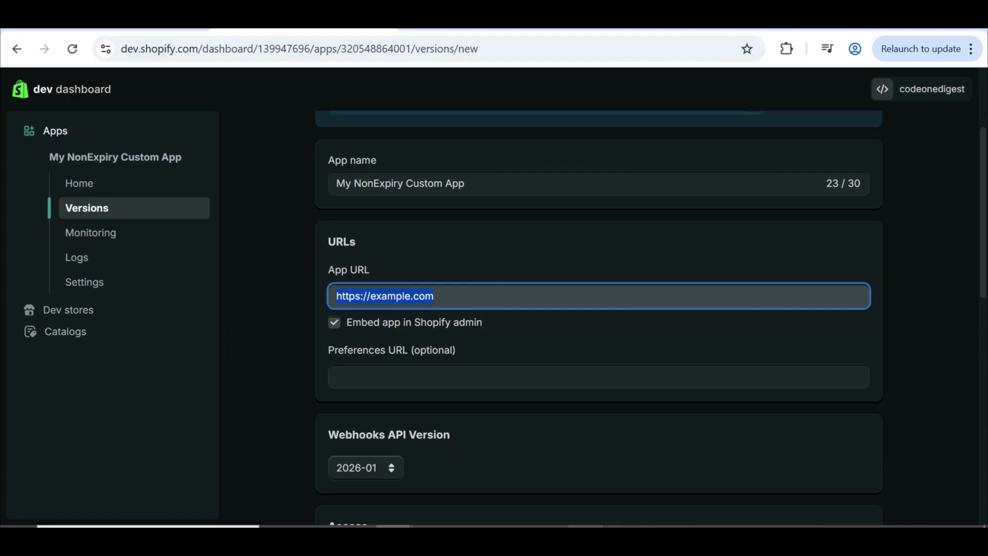
mouse_move(536, 535)
click(551, 509)
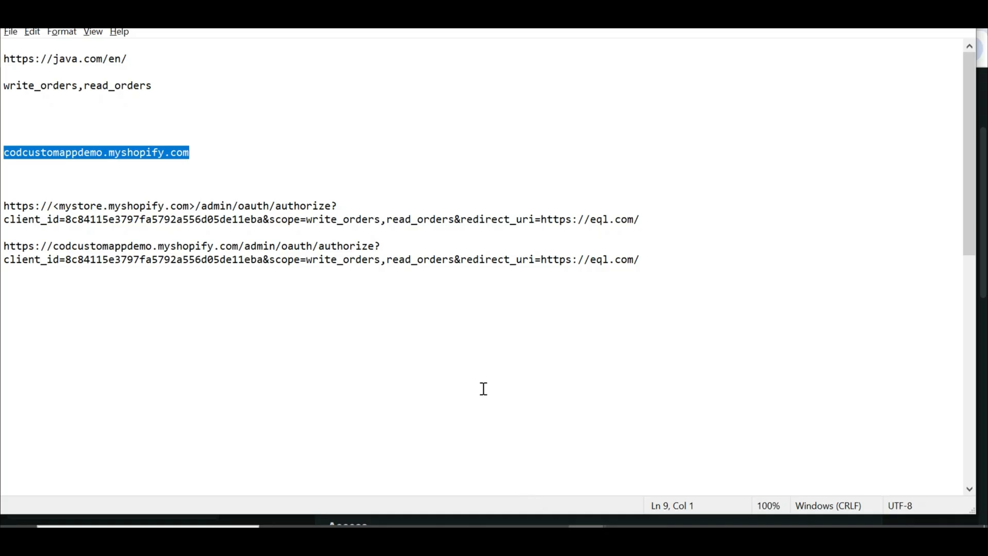
drag(131, 60, 2, 55)
key(ctrl+c)
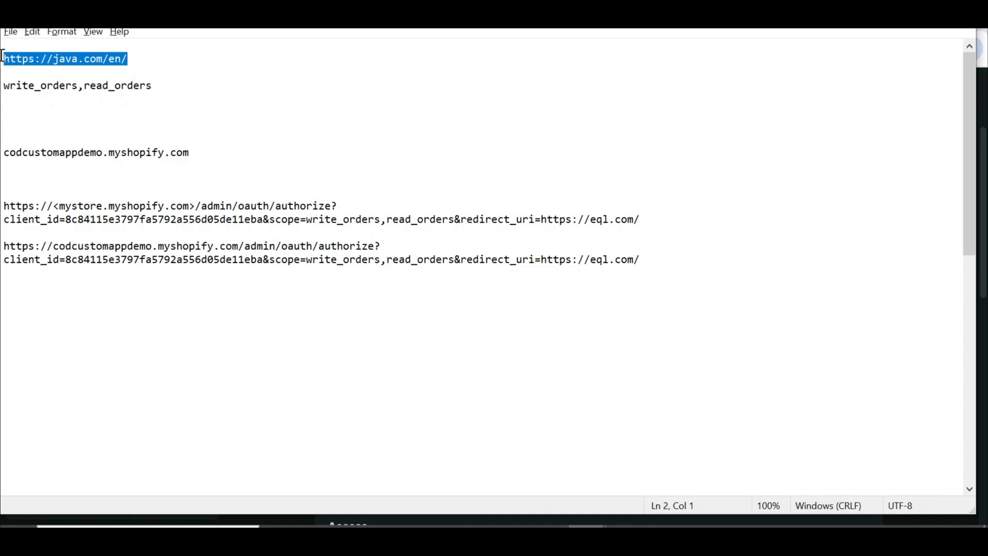
key(alt+Tab)
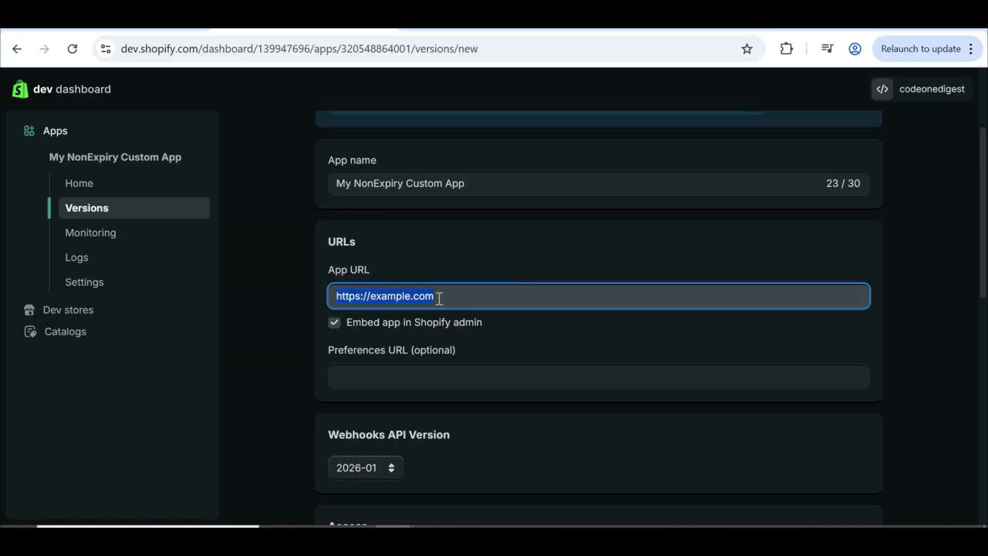
key(ctrl+v)
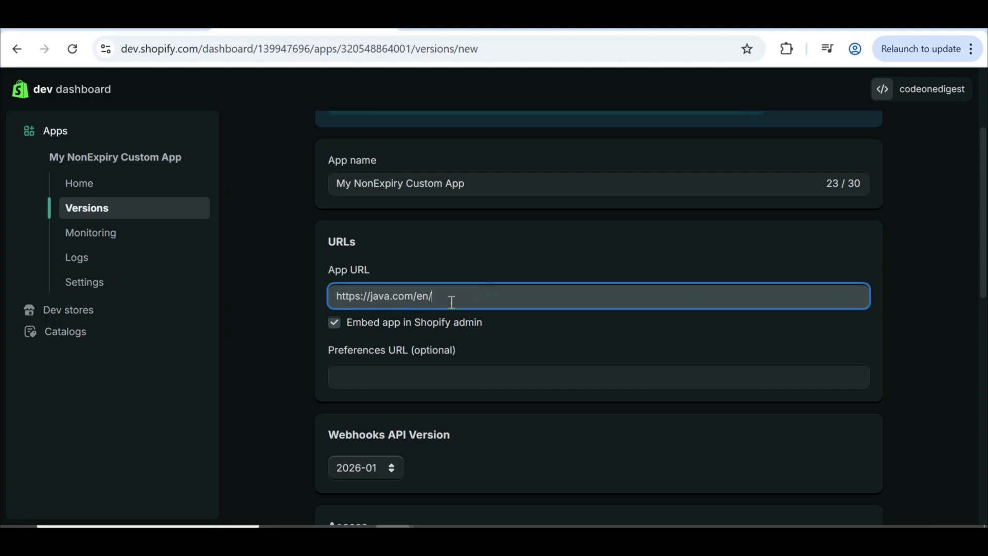
Set the app version's Webhooks API Version to 2025-10.
scroll(331, 378, down, 2)
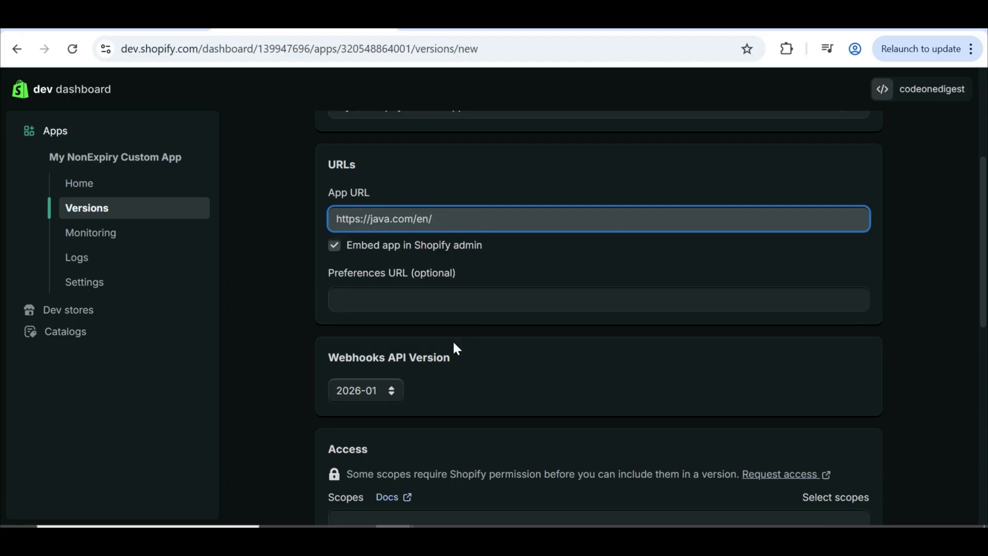
click(371, 397)
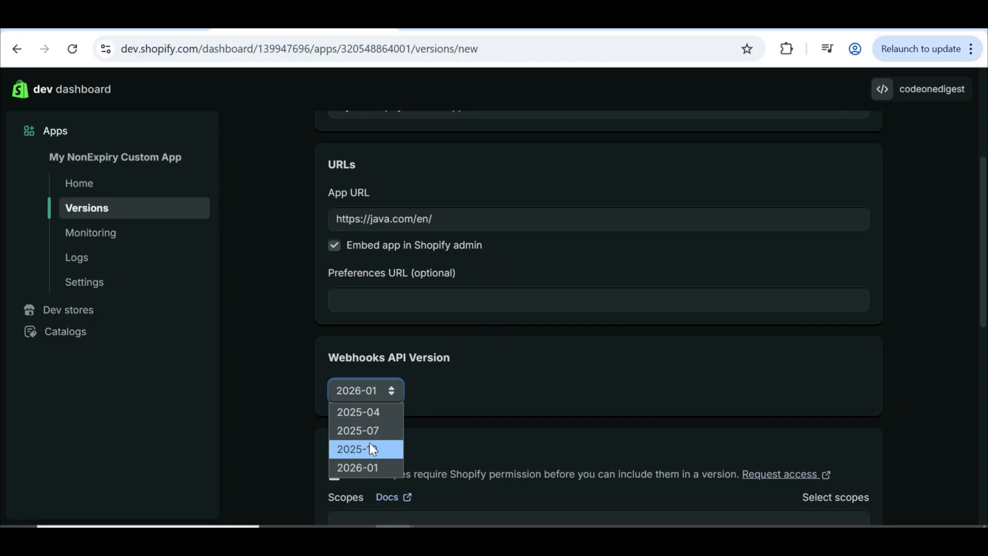
click(369, 447)
scroll(441, 391, down, 5)
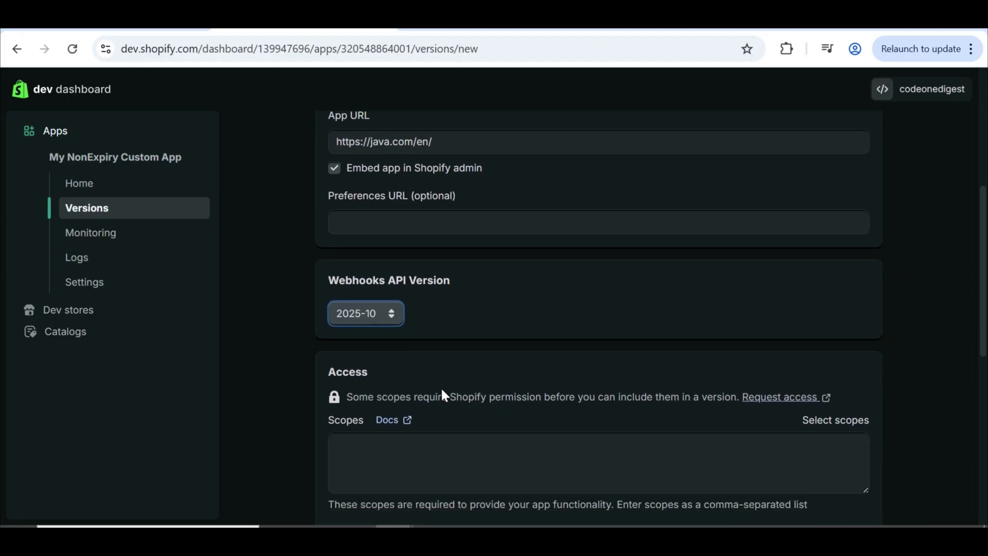
Copy write_orders,read_orders from Notepad and enter it as the version's required access scopes.
click(419, 304)
key(alt+Tab)
drag(157, 85, 3, 85)
key(ctrl+c)
key(alt+Tab)
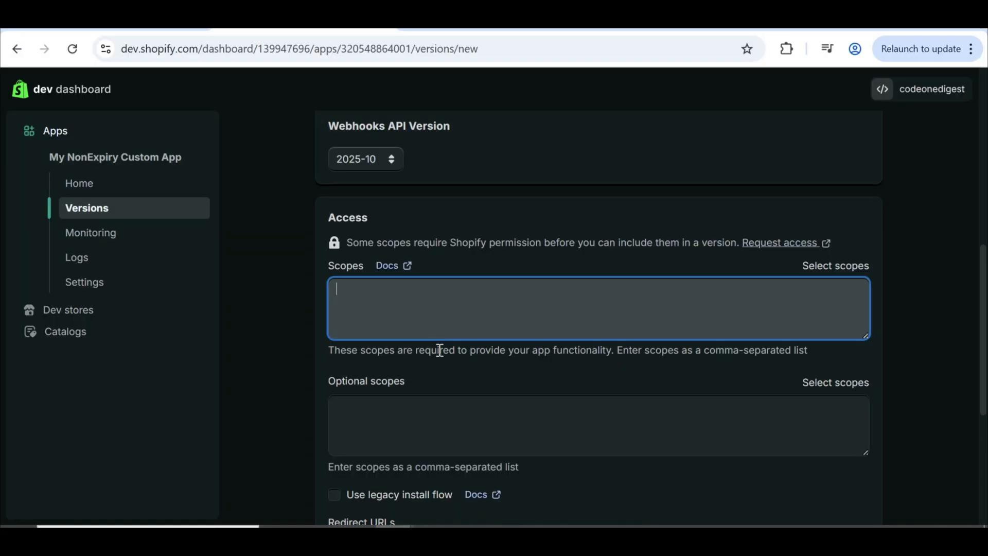
key(ctrl+v)
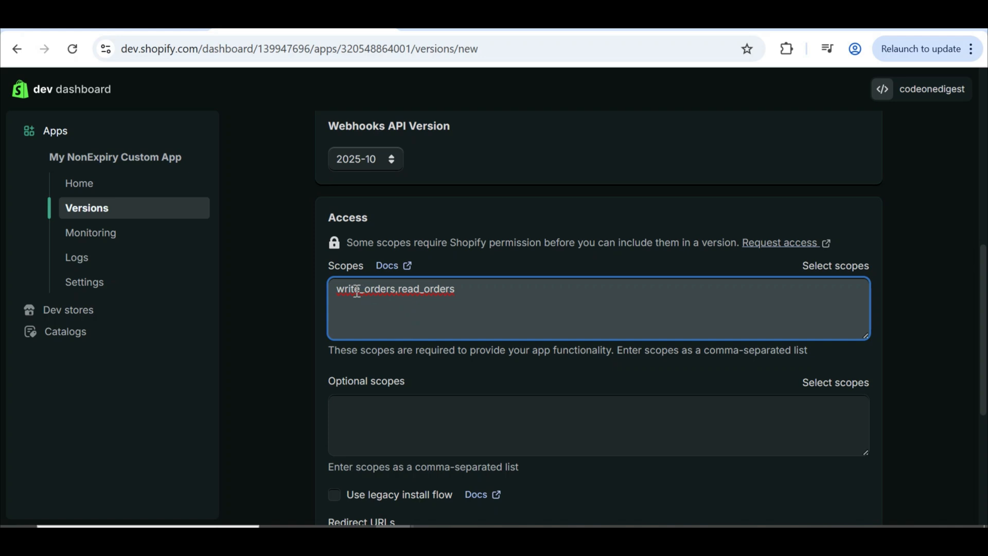
Review the entered order scopes and the list of available API scopes without selecting any others.
drag(334, 290, 399, 287)
click(432, 288)
click(836, 266)
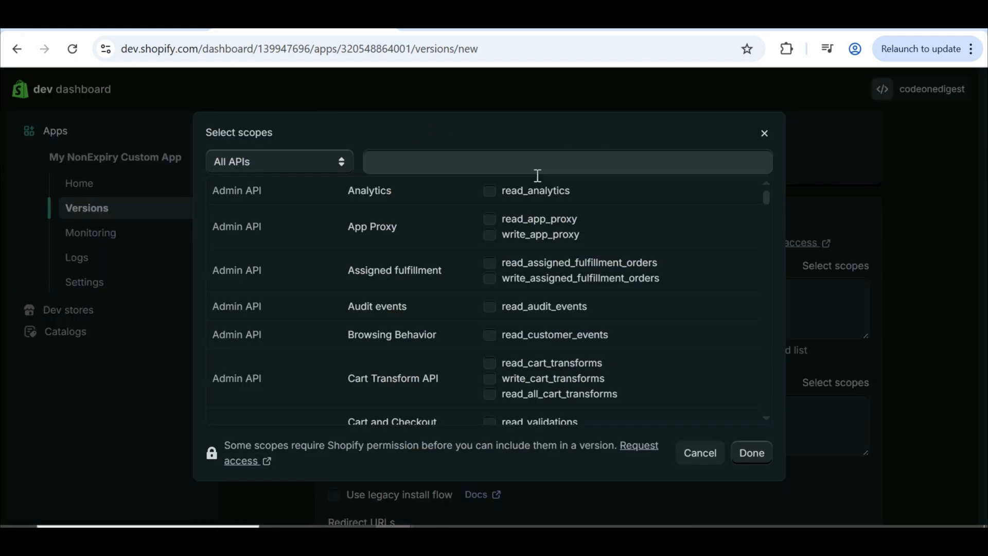
click(692, 455)
scroll(344, 314, down, 3)
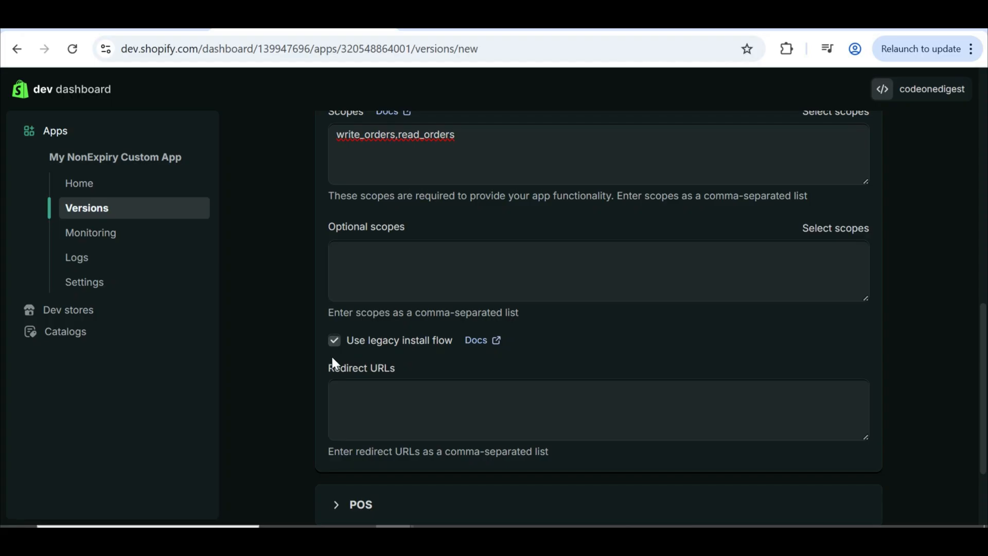
scroll(331, 360, down, 2)
click(354, 332)
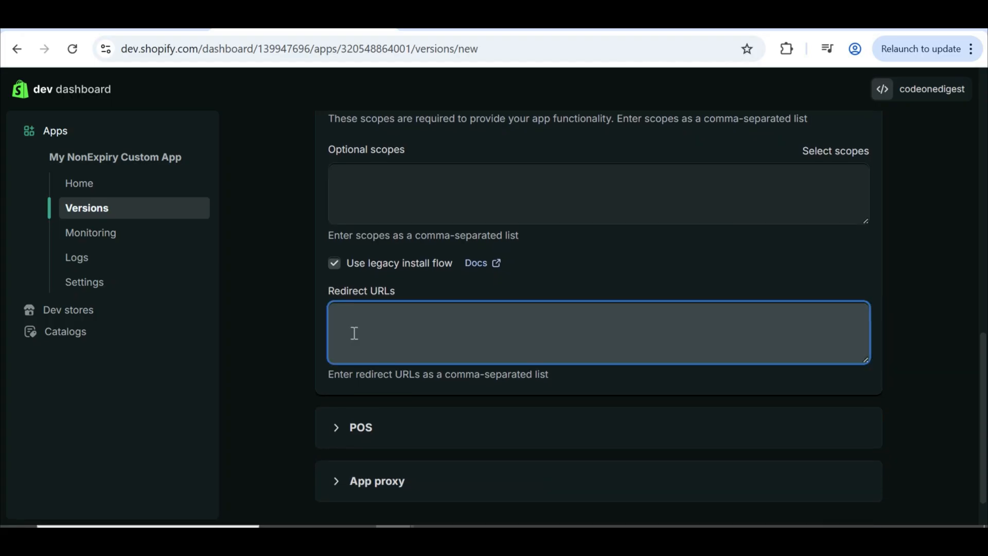
key(alt+Tab)
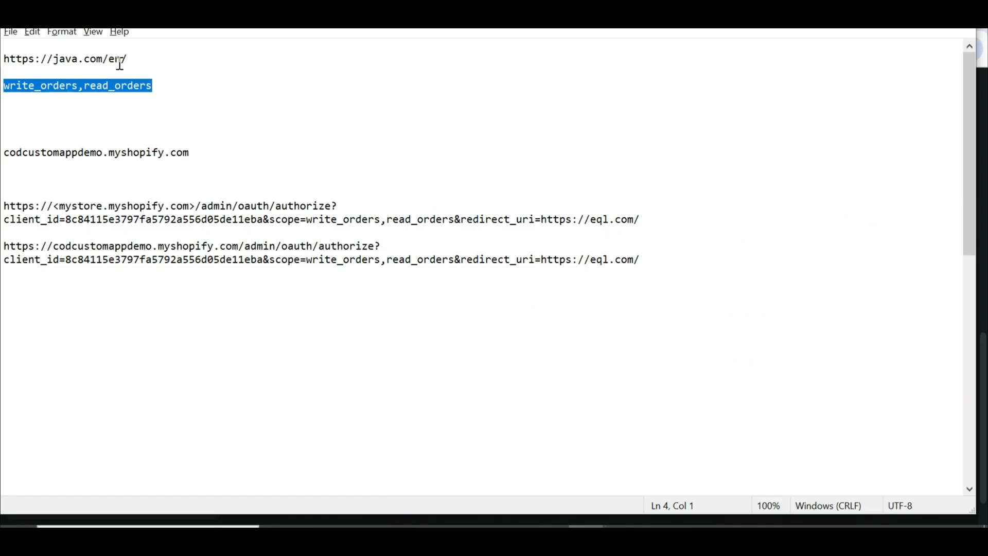
drag(126, 59, 2, 56)
key(ctrl+c)
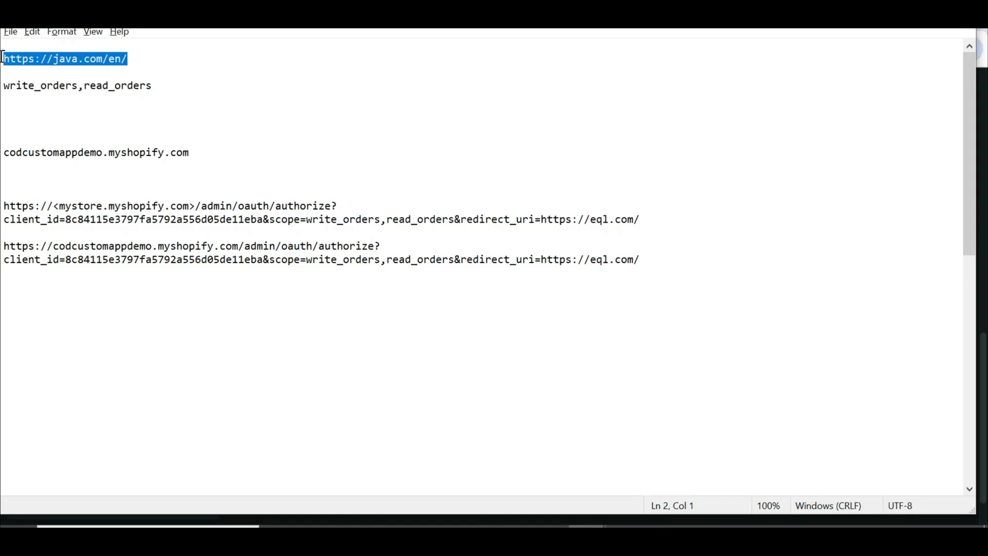
key(alt+Tab)
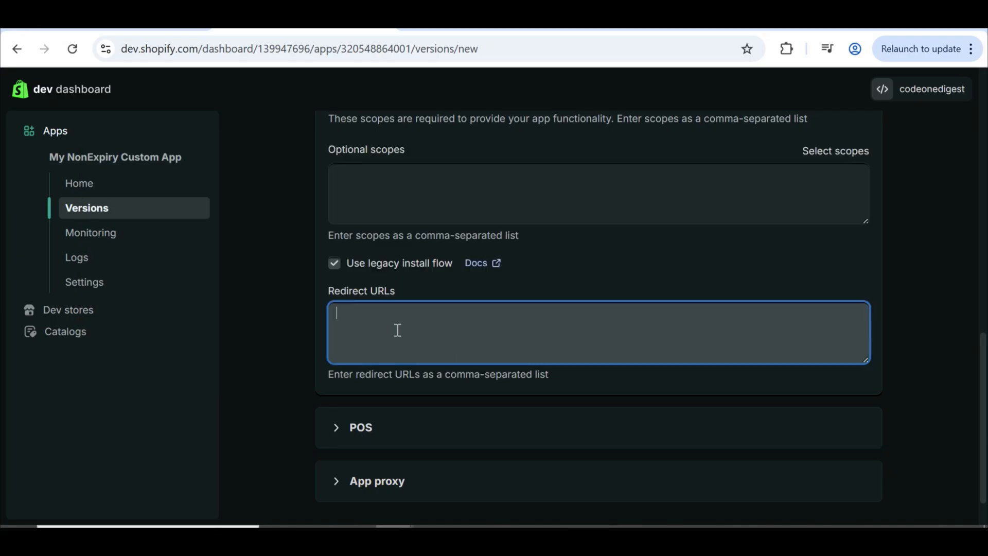
key(ctrl+v)
scroll(315, 360, down, 1)
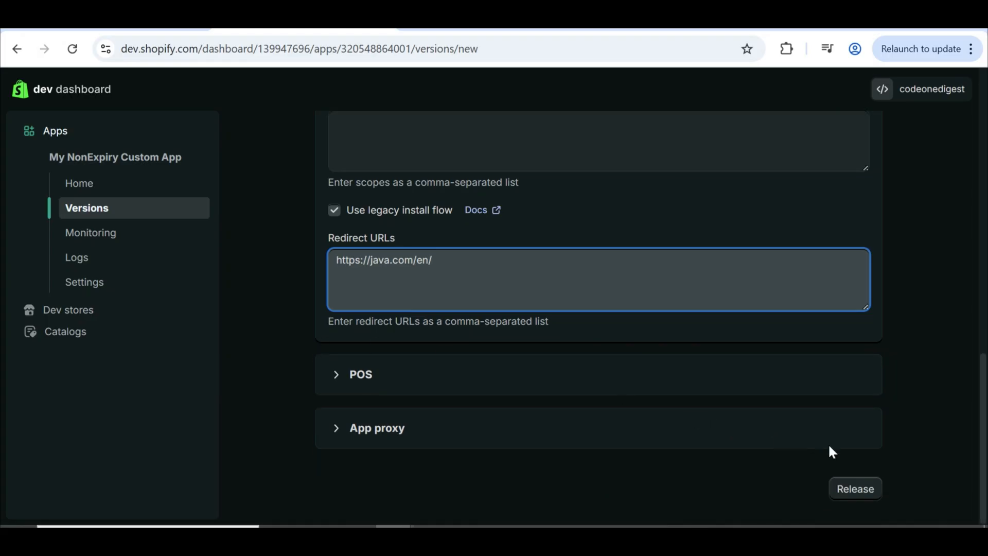
click(844, 496)
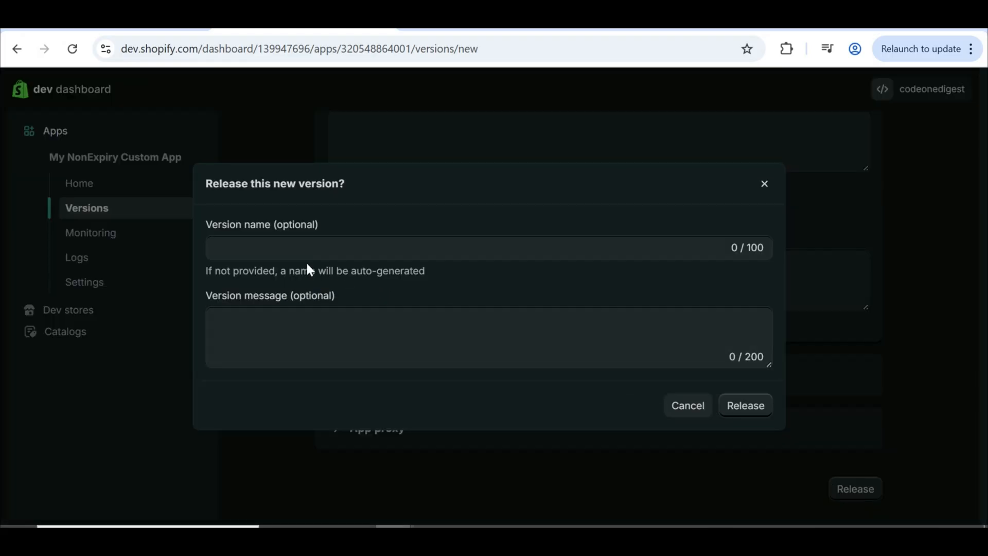
click(691, 411)
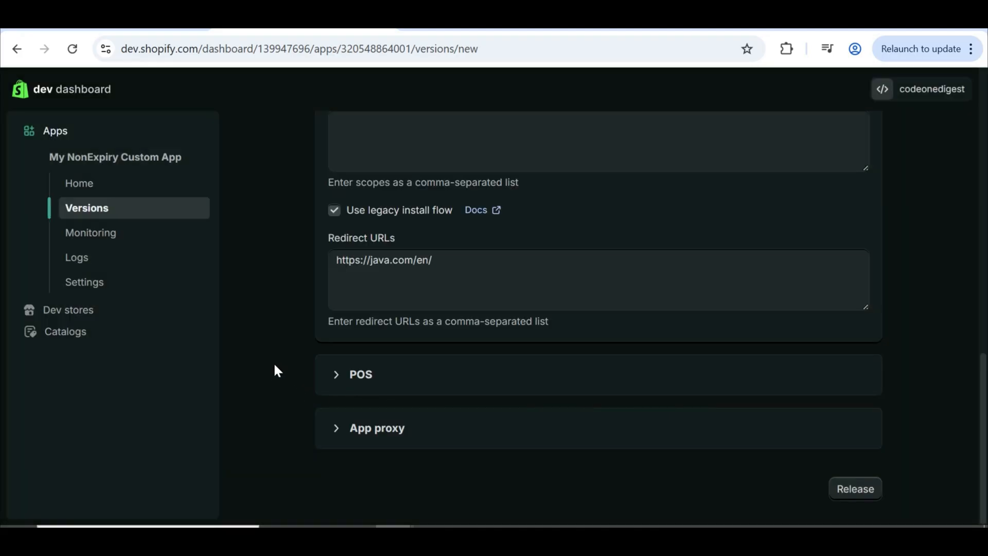
Review the new version's app name, App URL, webhooks version, scopes, legacy install flow and redirect URL.
scroll(286, 354, up, 10)
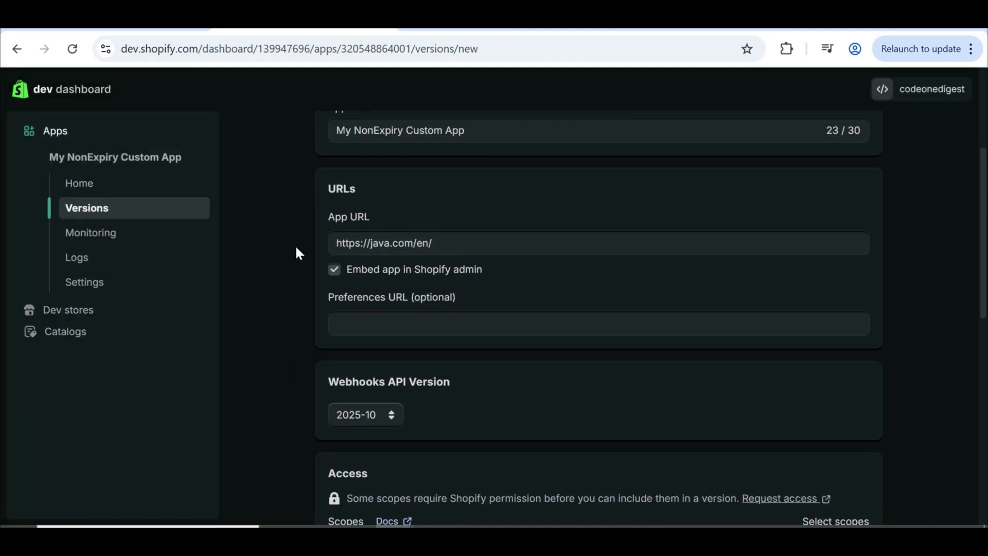
scroll(320, 224, up, 4)
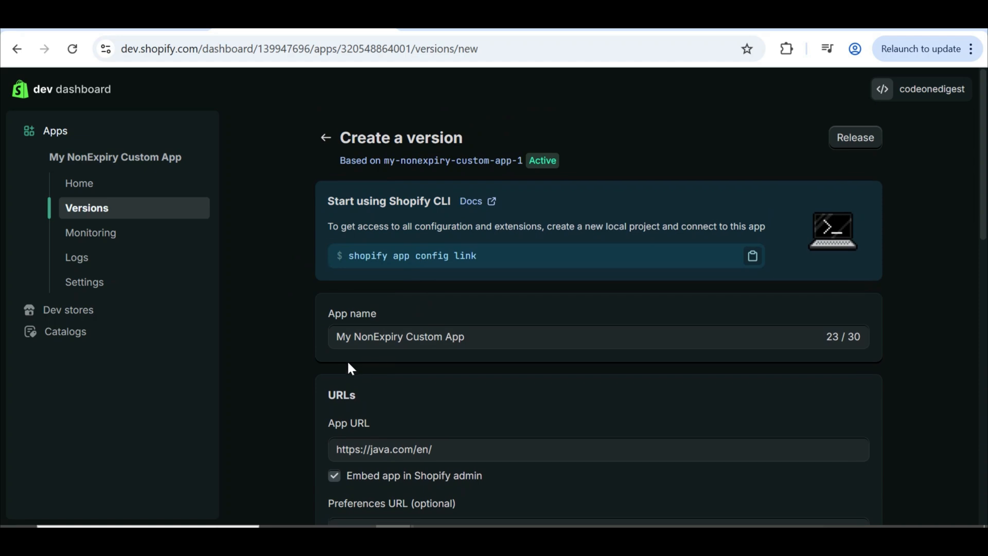
scroll(335, 345, down, 3)
triple_click(344, 293)
scroll(309, 314, down, 3)
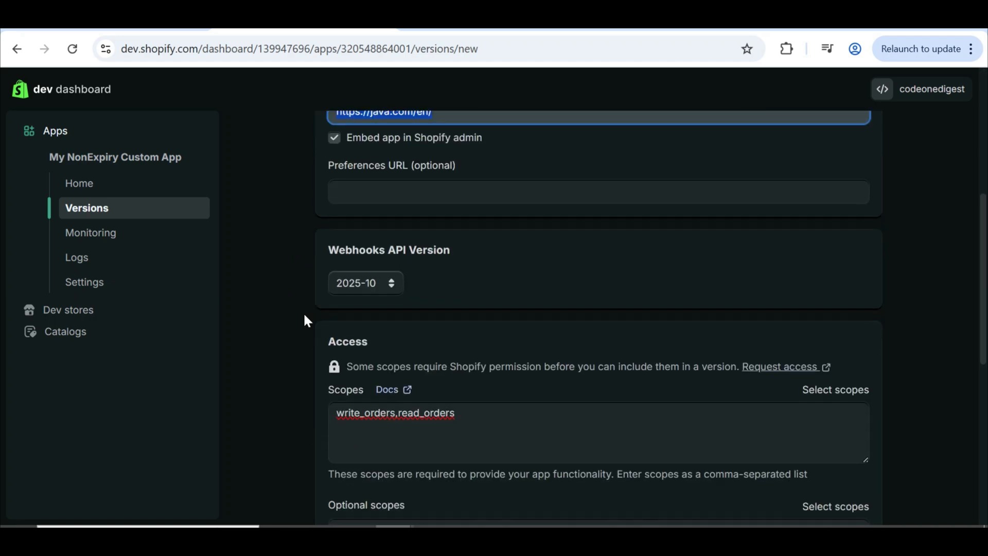
scroll(319, 289, down, 1)
scroll(330, 304, down, 3)
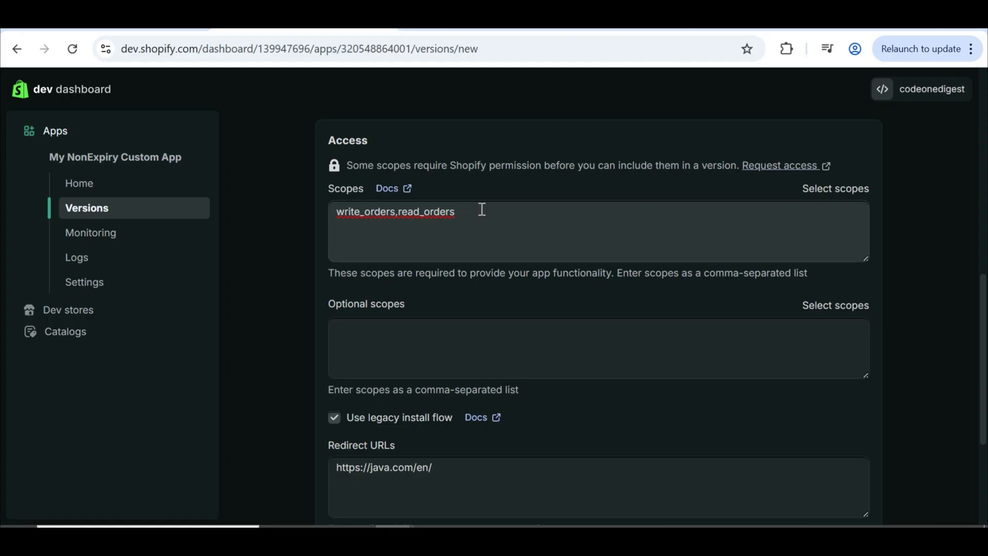
scroll(312, 341, down, 3)
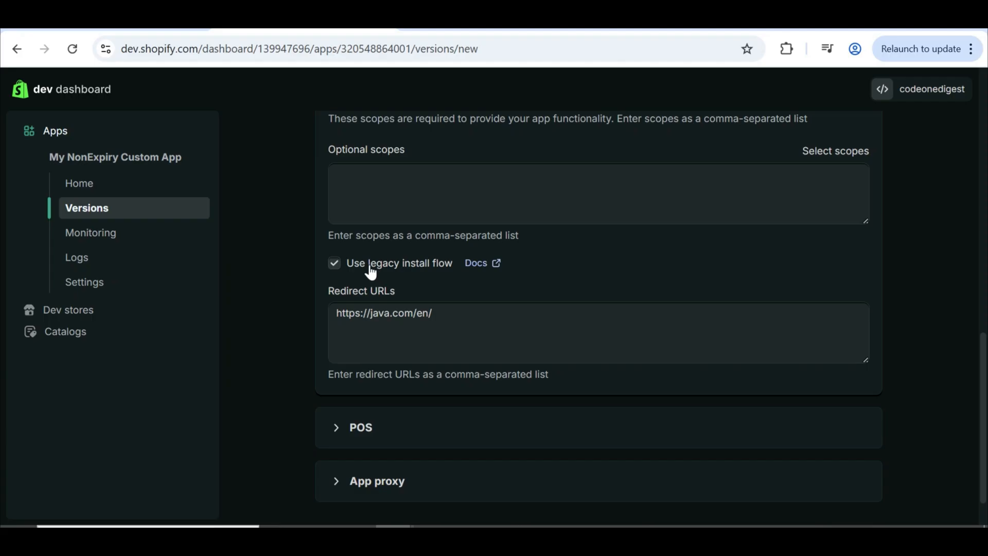
scroll(320, 360, down, 1)
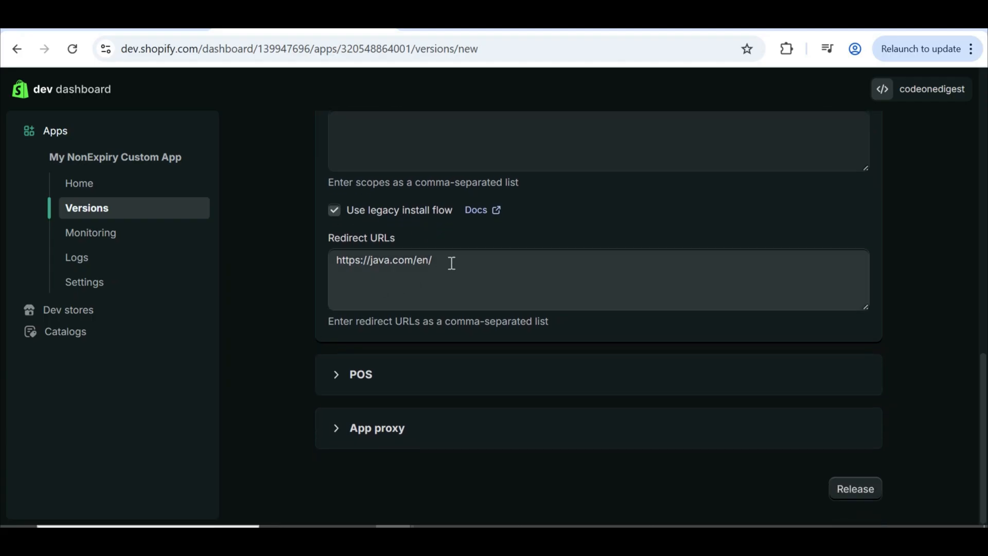
drag(451, 263, 311, 261)
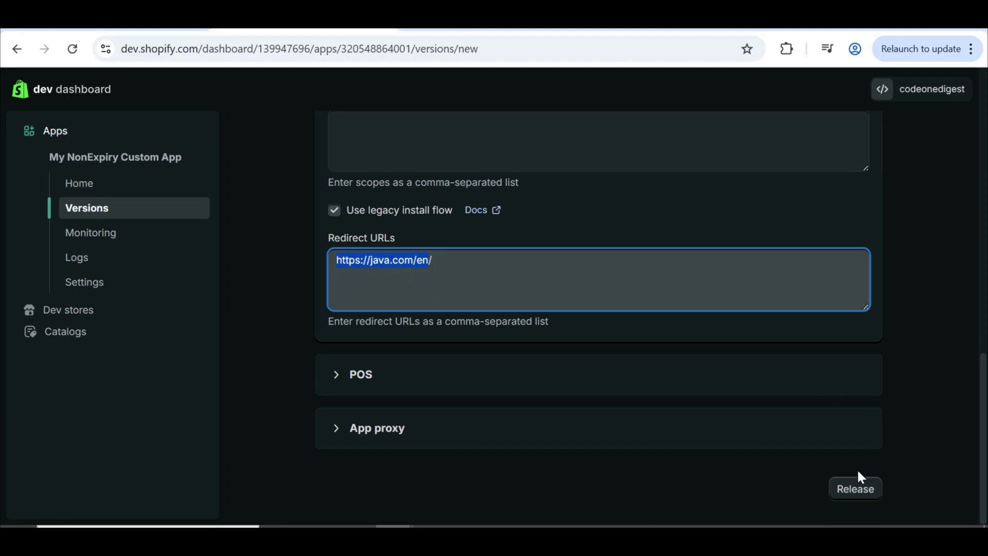
Release the new app version under the version name v1.
click(852, 493)
click(381, 244)
text(v1)
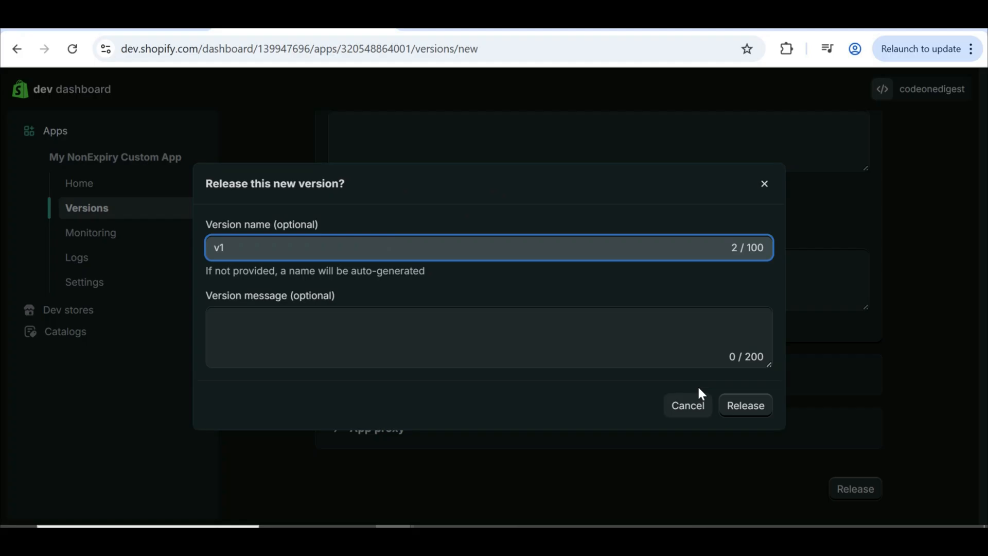
click(733, 406)
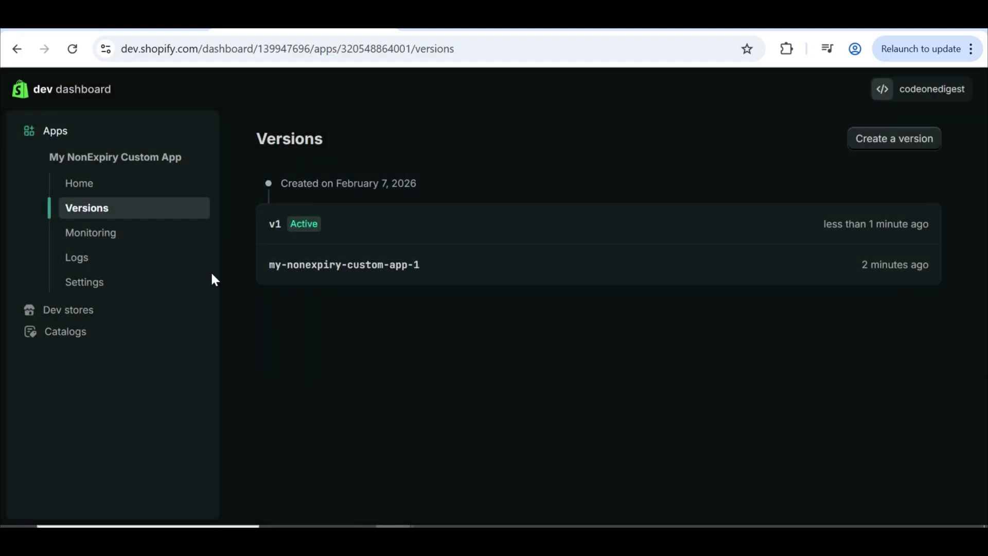
Copy the Client ID from the app's settings and paste it into Notepad below the scopes line.
click(98, 291)
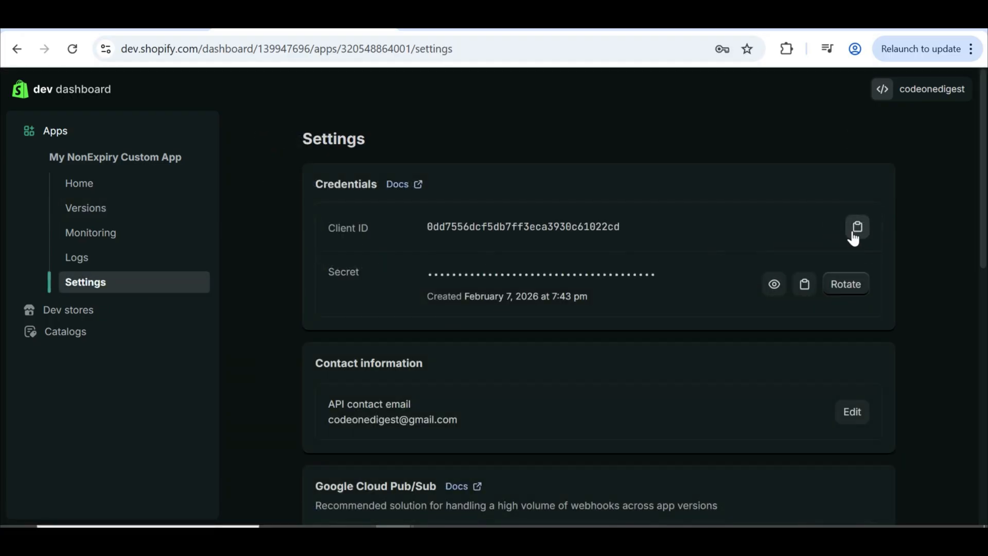
click(858, 229)
key(alt+Tab)
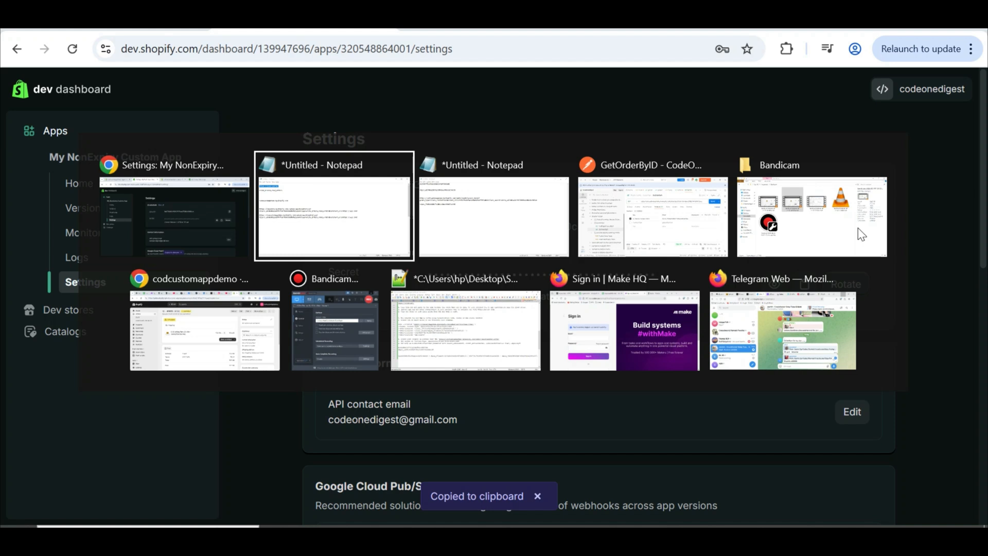
click(73, 124)
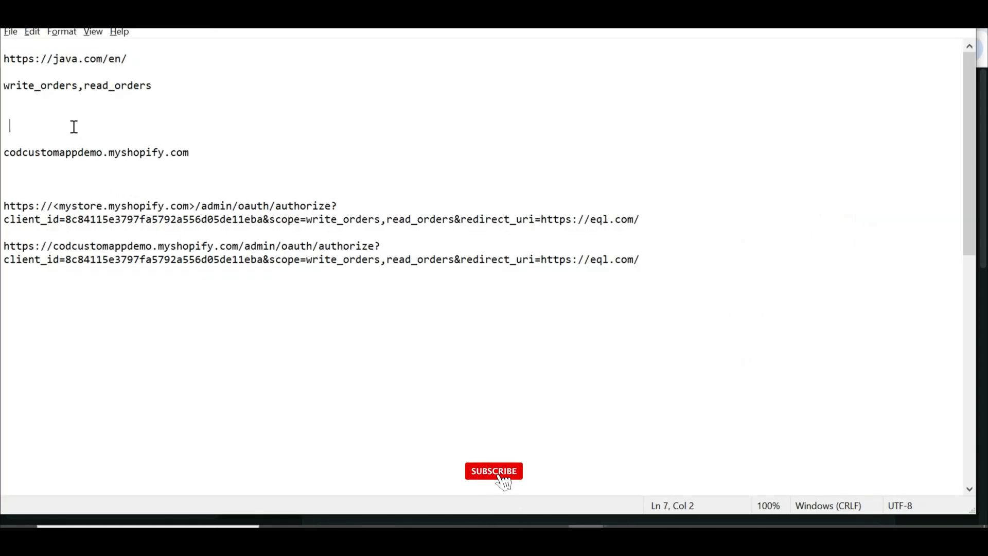
click(26, 114)
key(ctrl+v)
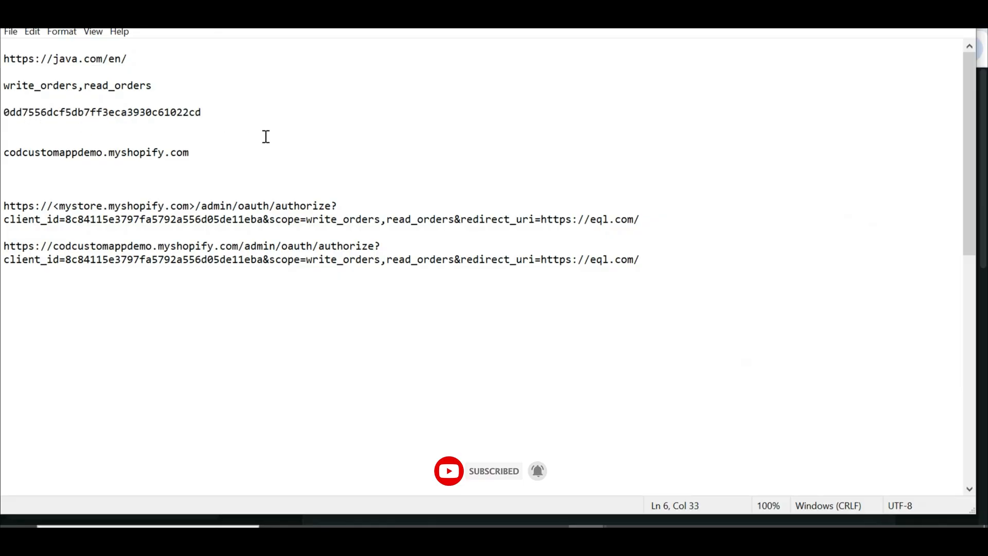
Copy the app's client secret and paste it into Notepad after the Client ID, separated by a slash.
key(alt+Tab)
click(805, 285)
key(alt+Tab)
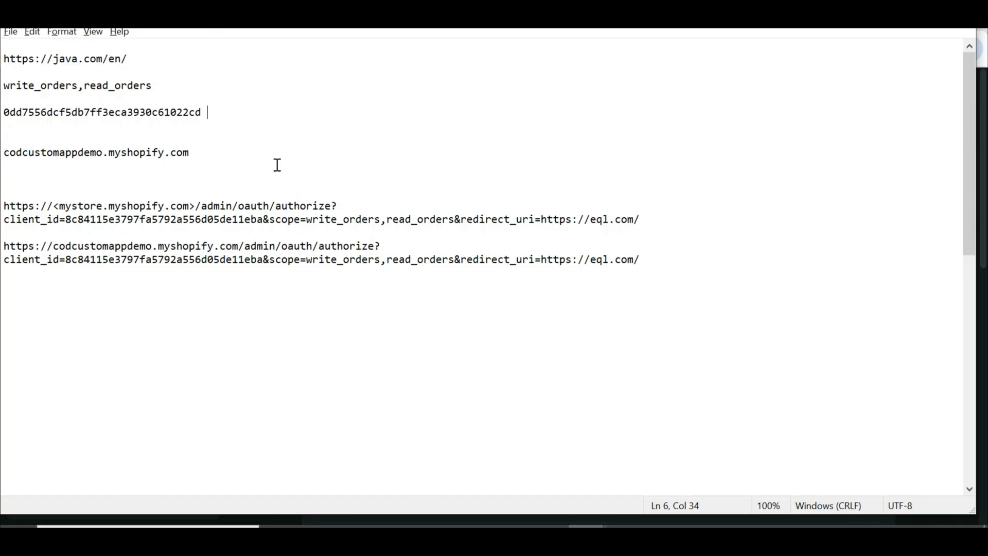
text(/)
key(ctrl+v)
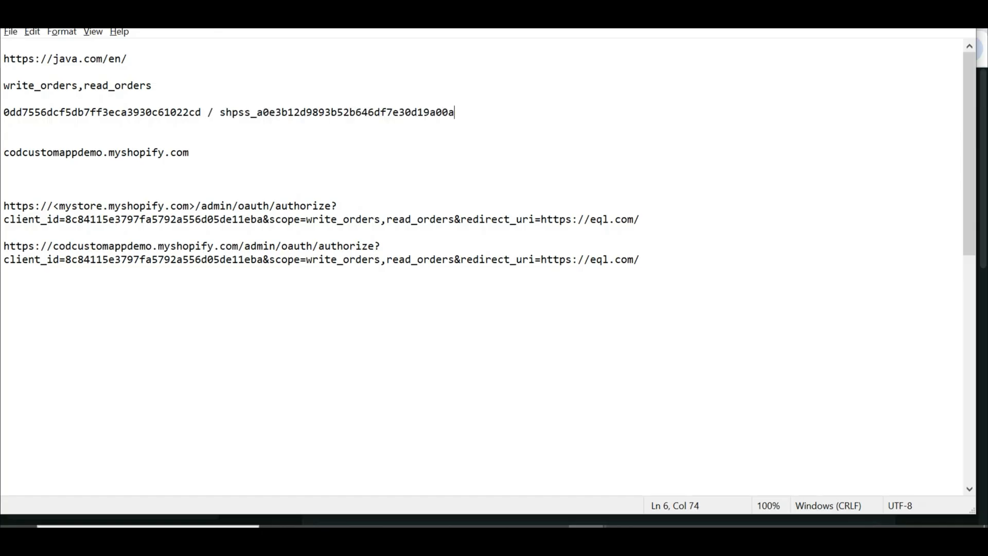
Return to the Dev Dashboard and set the app's distribution method to Custom distribution, confirming the irreversible choice.
key(alt+Tab)
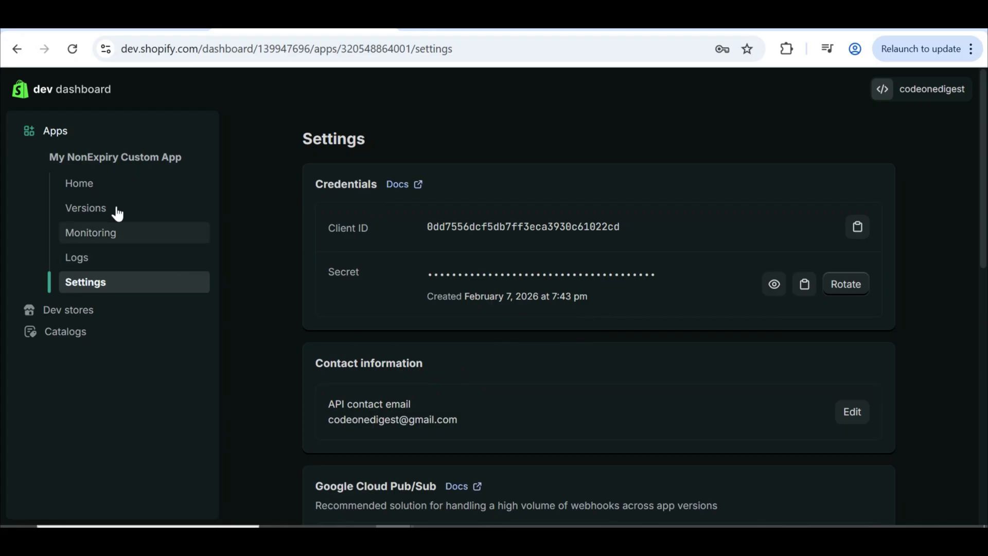
click(83, 189)
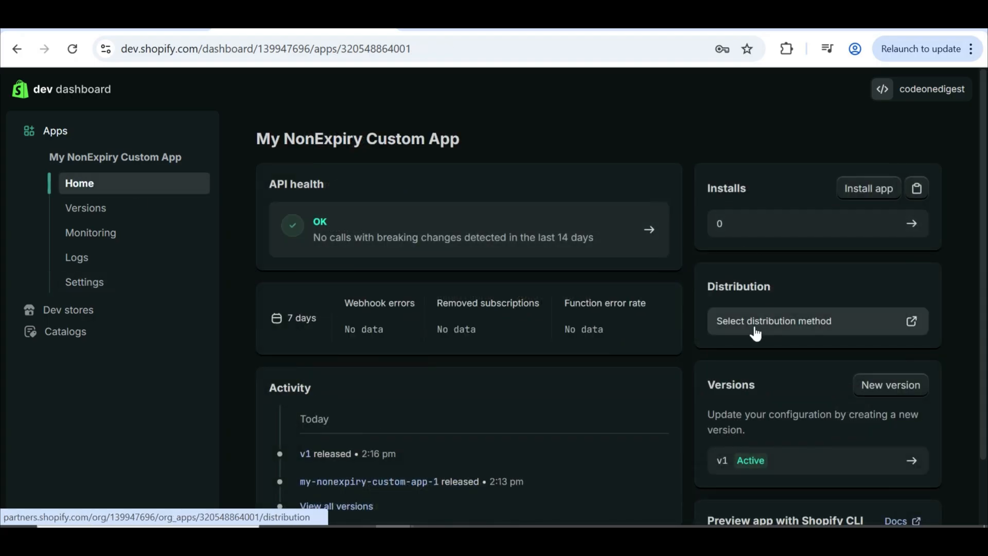
click(801, 325)
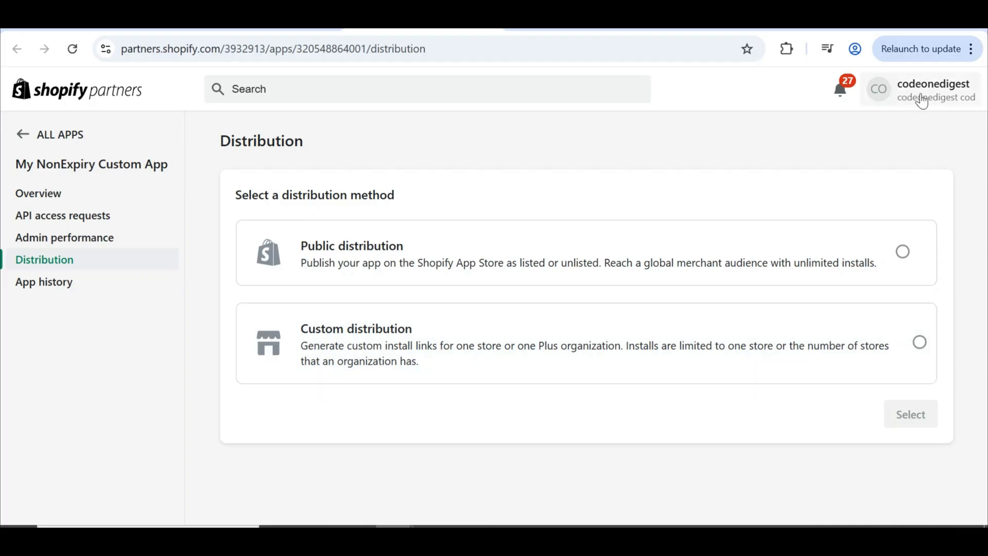
click(920, 344)
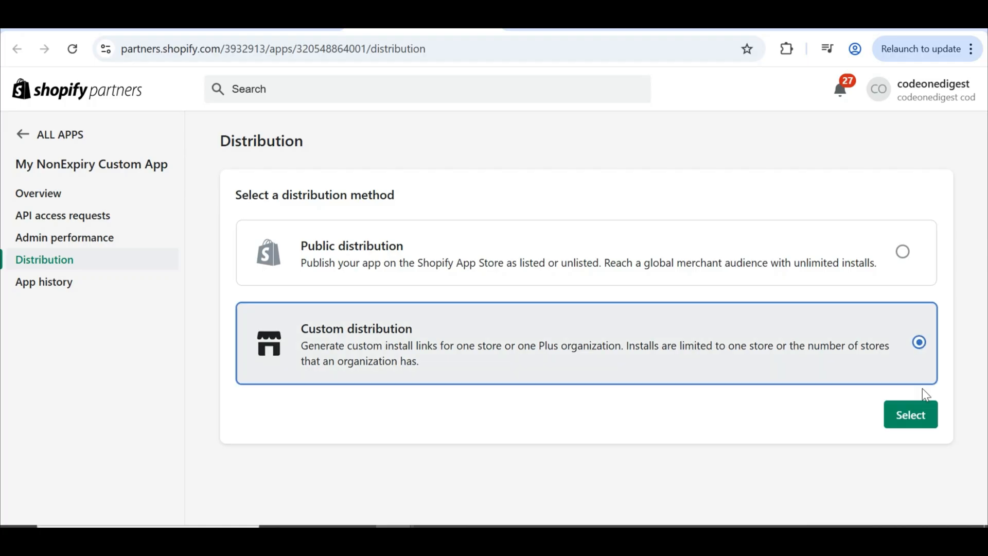
click(914, 420)
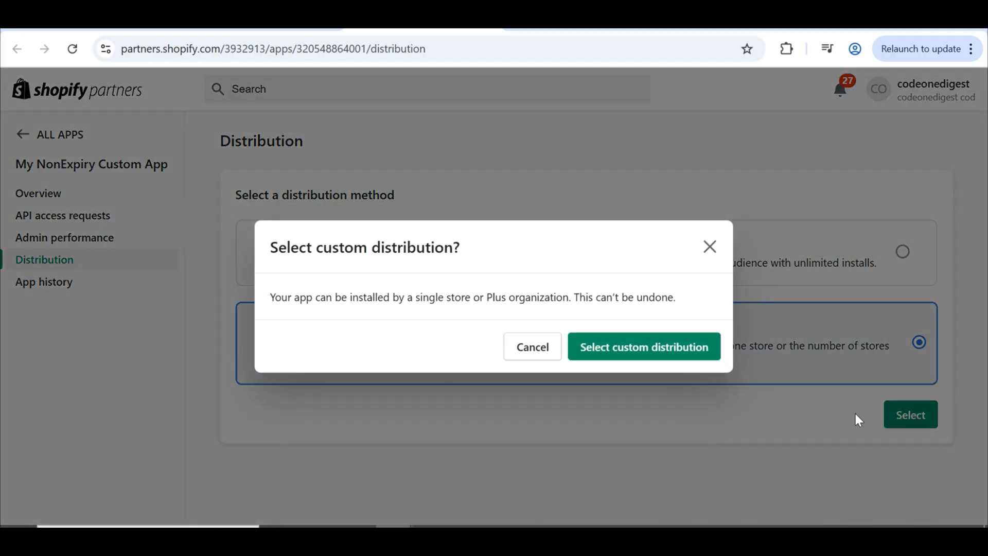
click(606, 355)
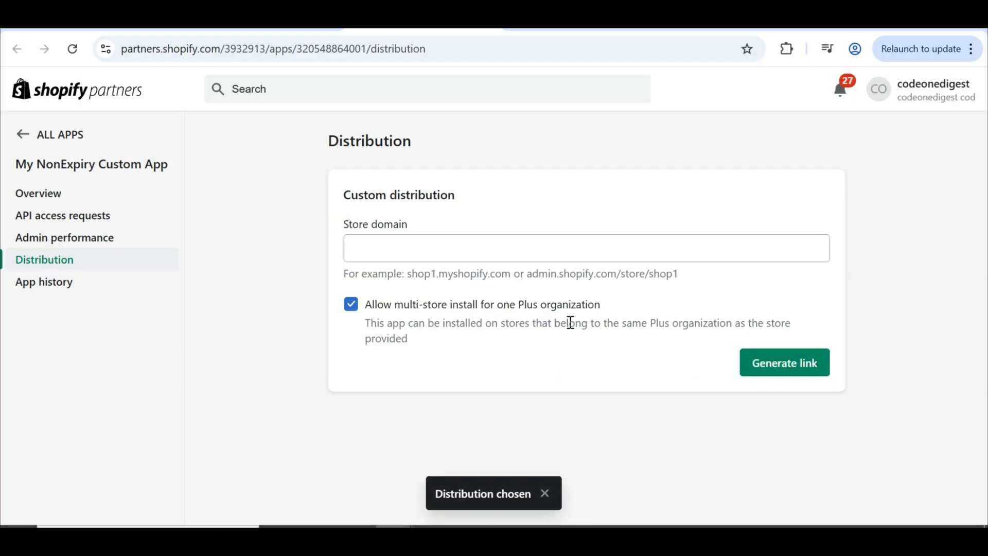
Copy codcustomappdemo.myshopify.com from Notepad and enter it as the store domain for custom distribution.
click(397, 249)
key(alt+Tab)
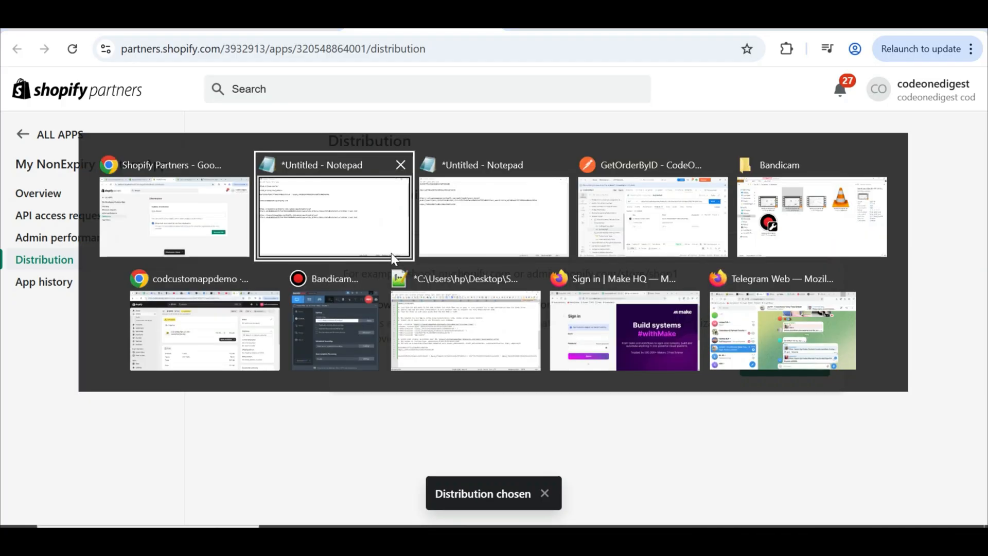
drag(191, 152, 3, 157)
key(alt+Tab)
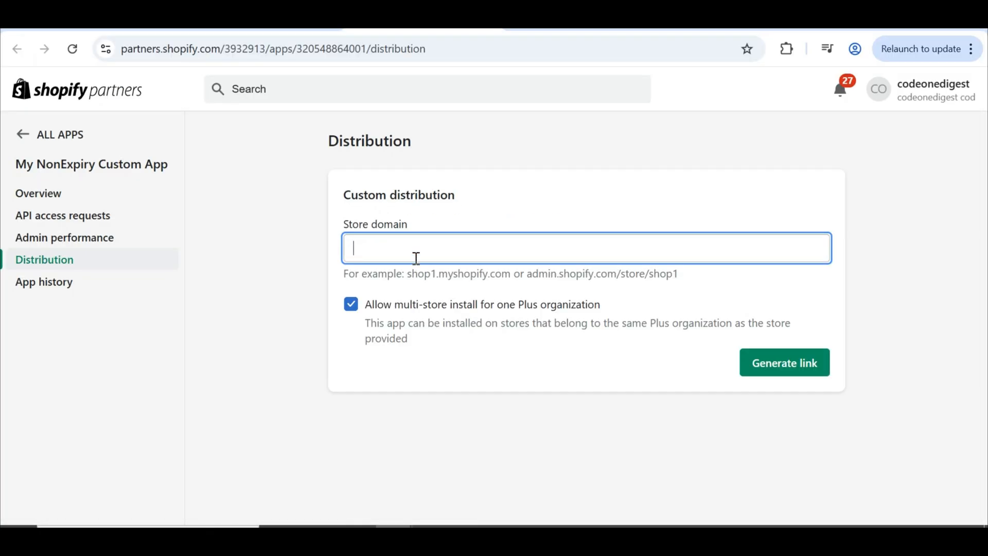
key(ctrl+v)
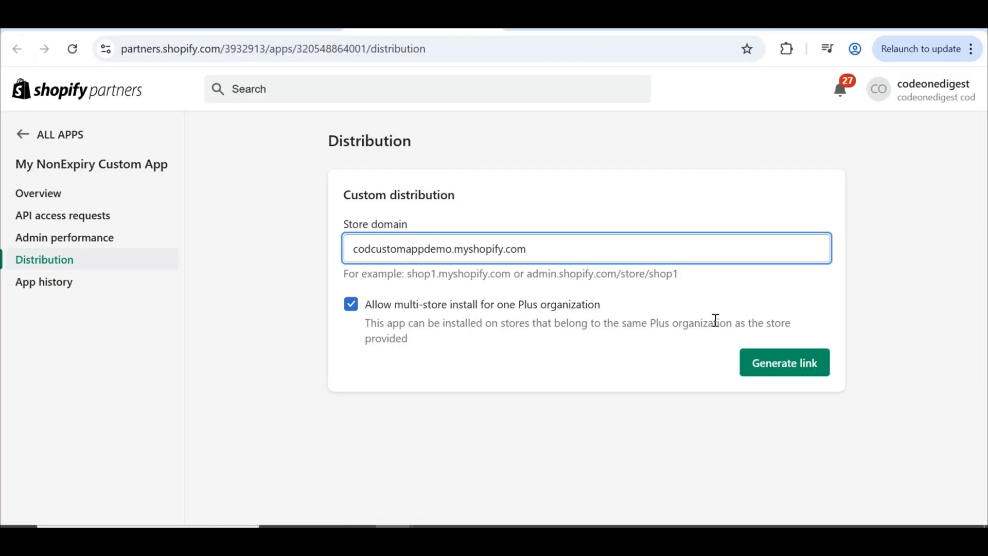
Generate the custom distribution install link for codcustomappdemo.myshopify.com with multi-store install allowed, confirm it, and copy the link.
click(766, 367)
click(681, 363)
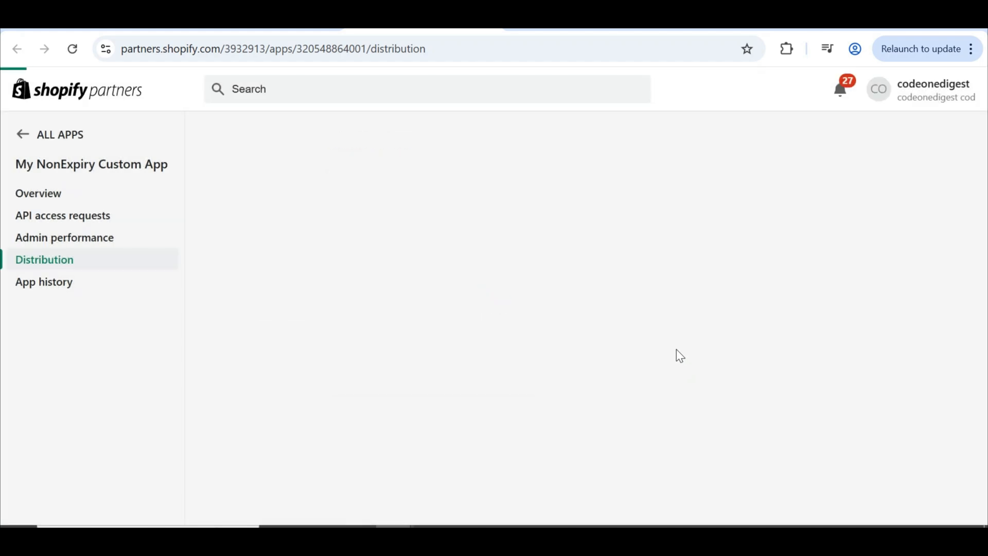
click(802, 301)
click(800, 304)
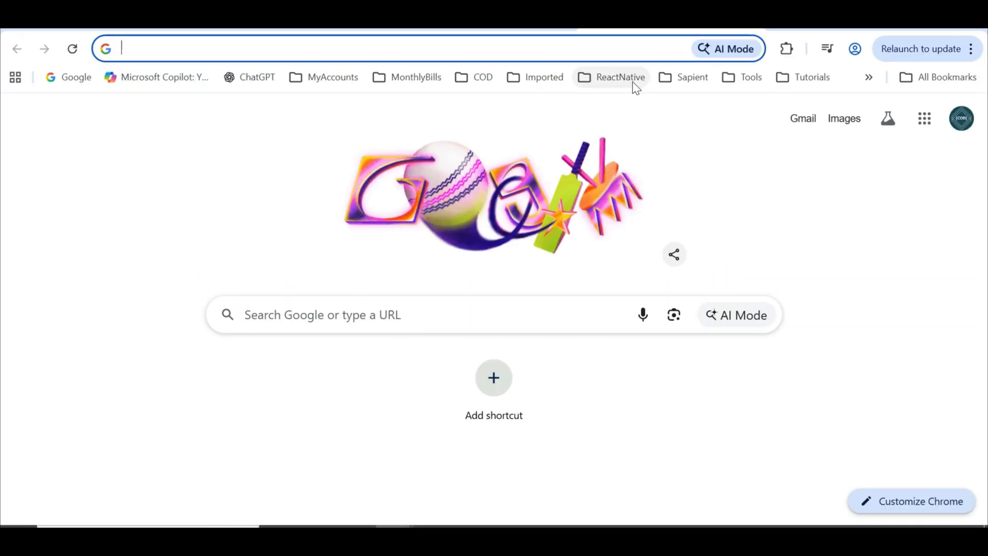
Open the copied install link in a new browser tab and choose the codcustomappdemo store for the app installation.
key(ctrl+v)
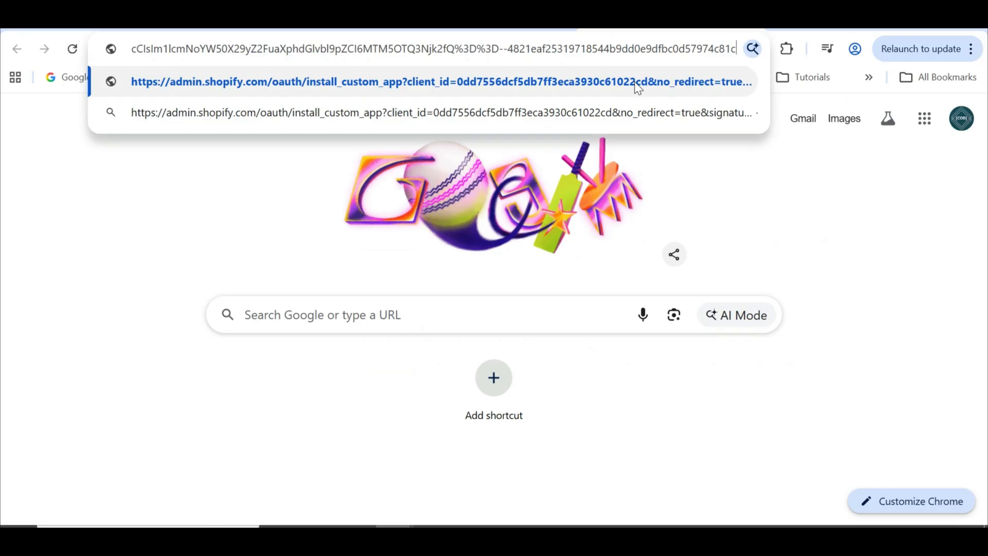
key(Return)
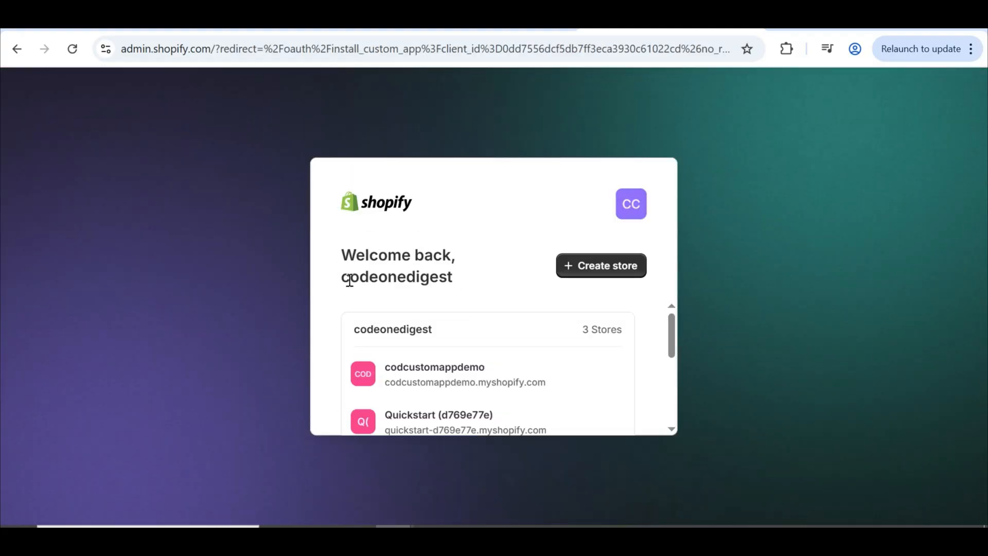
click(363, 382)
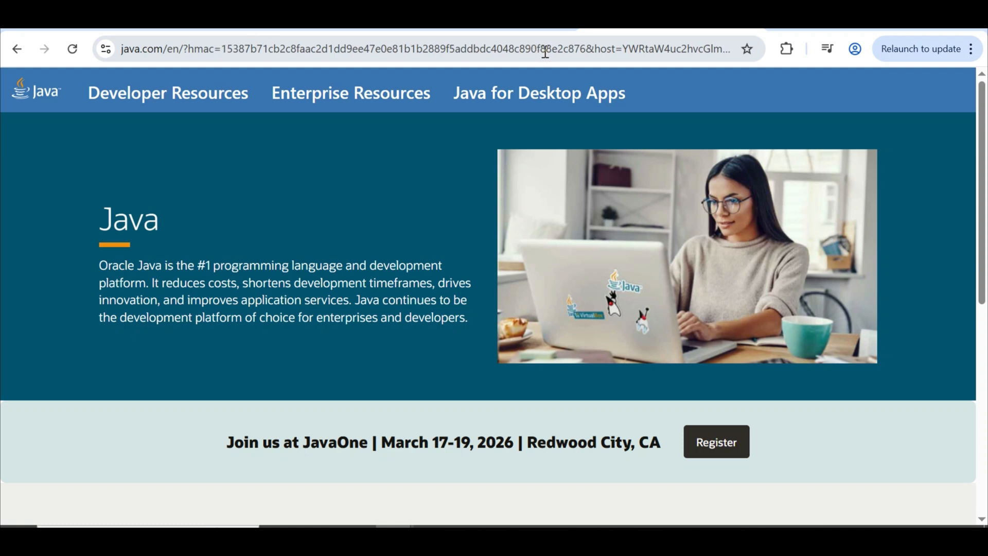
Switch to Notepad and review the store domain, client_id, scope and redirect_uri parts of the OAuth authorize URL template.
key(alt+Tab)
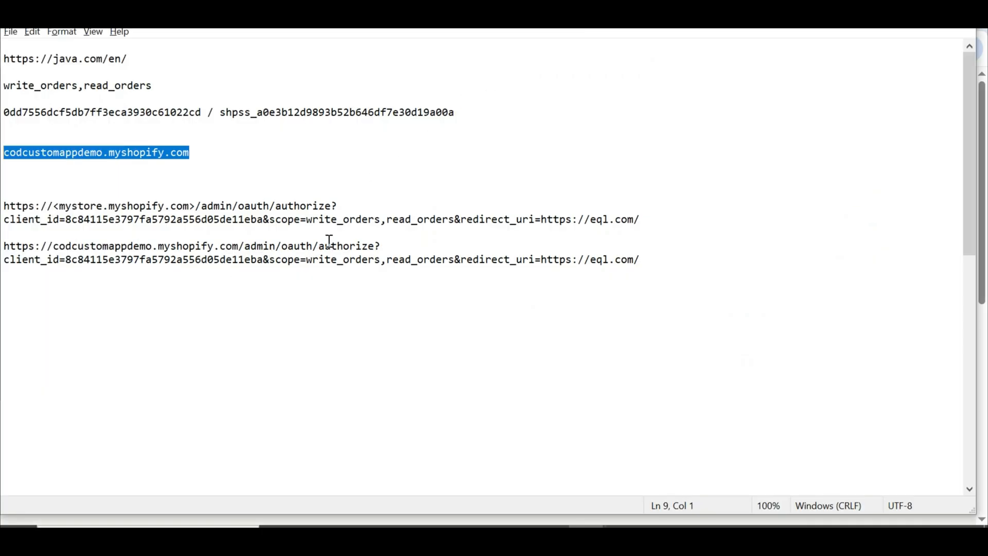
double_click(105, 113)
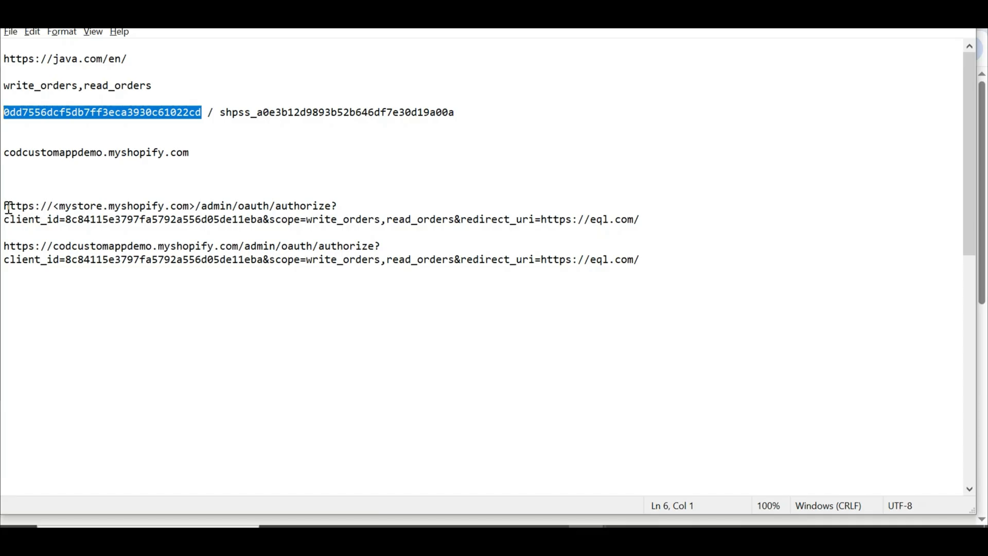
drag(54, 206, 195, 205)
click(215, 206)
click(275, 206)
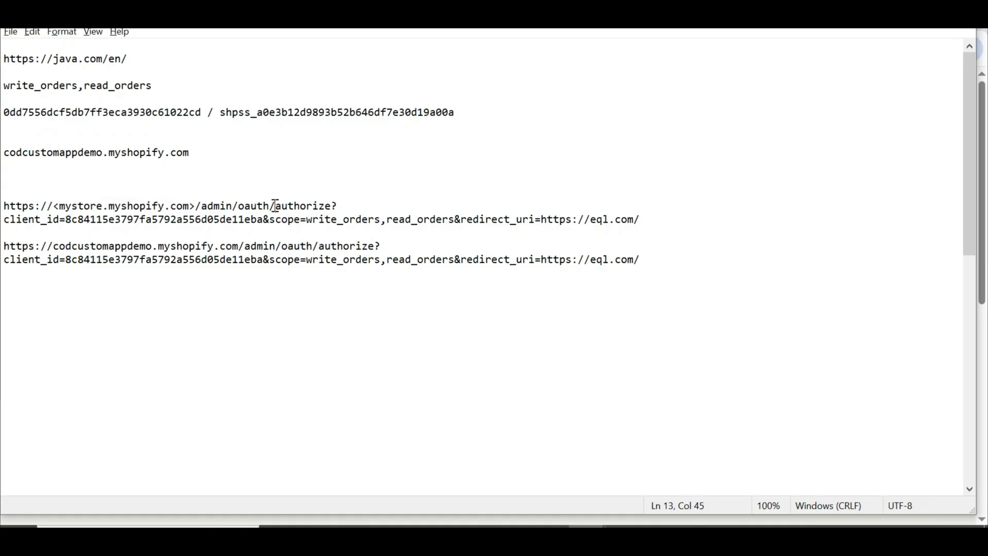
click(34, 221)
drag(277, 220, 663, 215)
drag(135, 56, 3, 54)
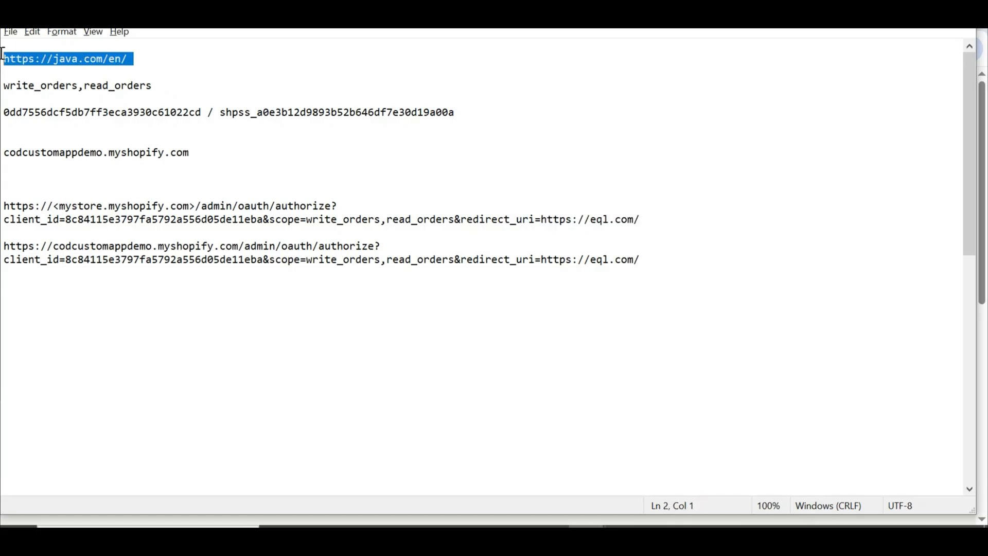
drag(642, 260, 543, 261)
key(ctrl+v)
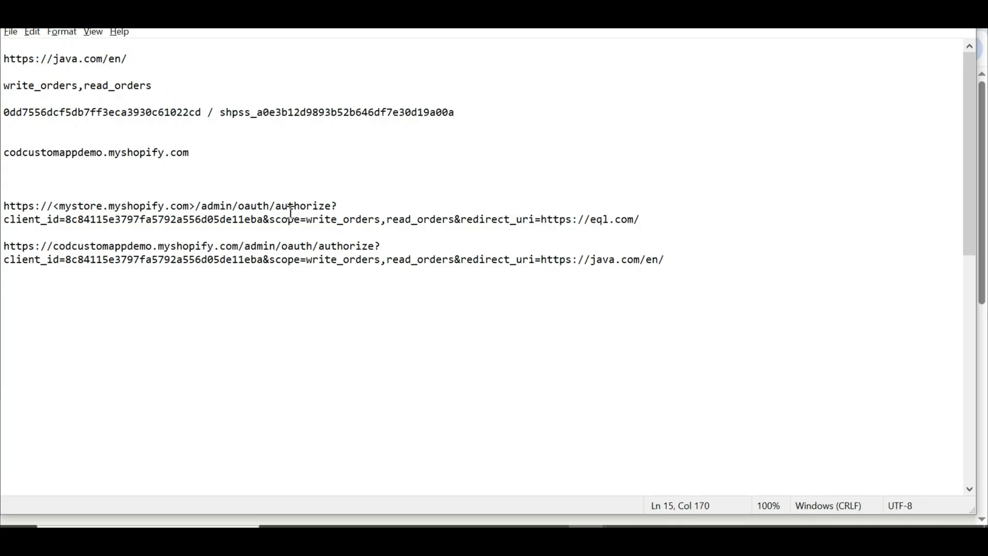
double_click(152, 107)
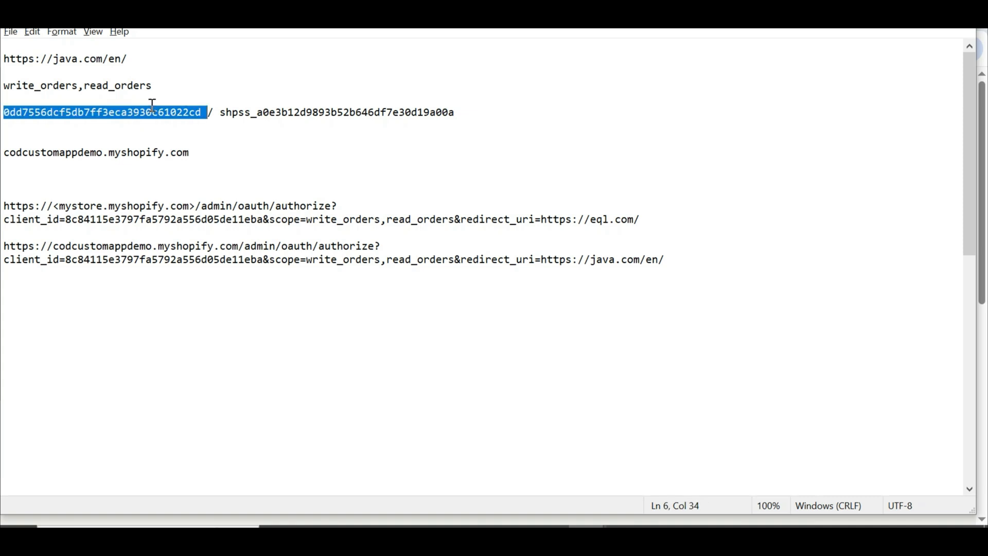
drag(264, 260, 66, 262)
key(ctrl+v)
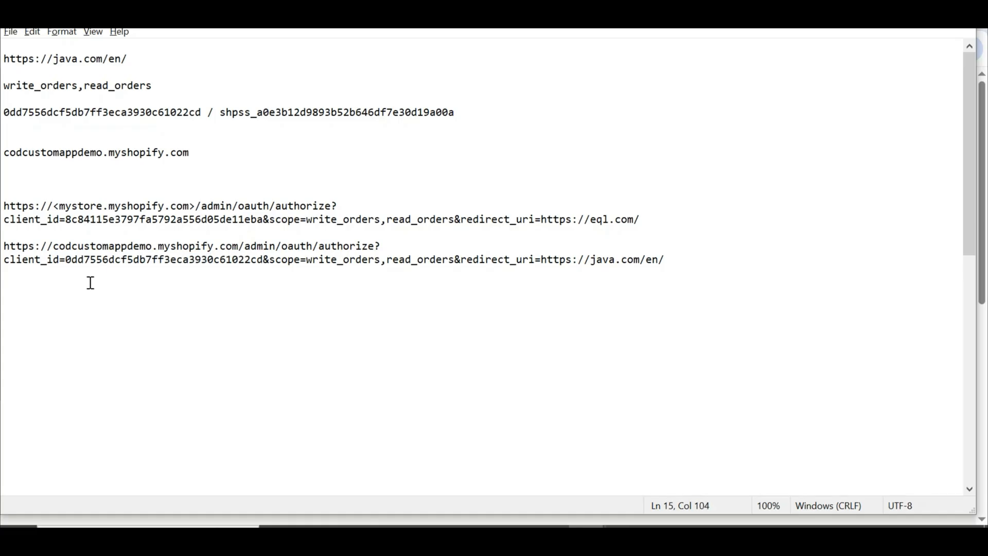
Copy the completed codcustomappdemo authorize URL from Notepad and switch to the browser to open it in the Java page's tab.
drag(664, 260, 2, 251)
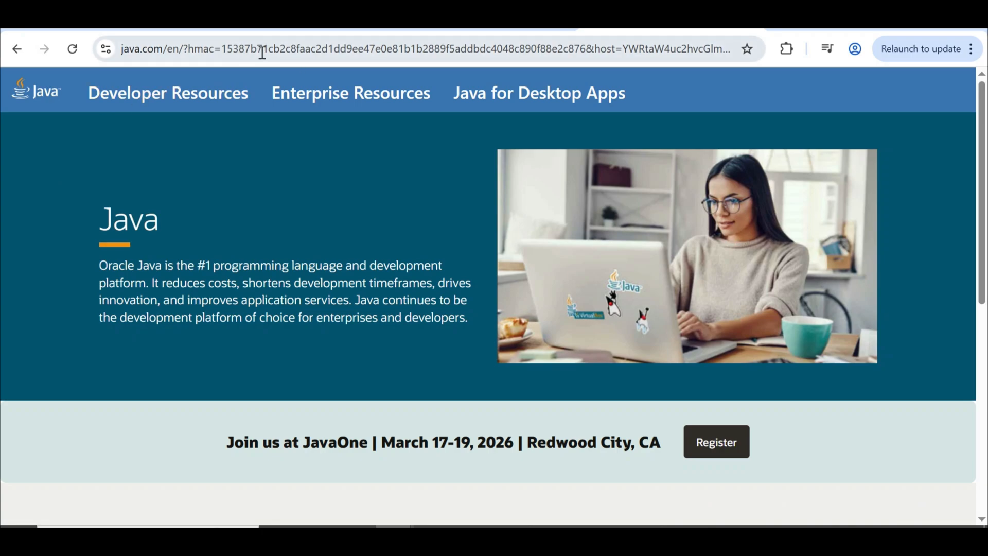
click(262, 51)
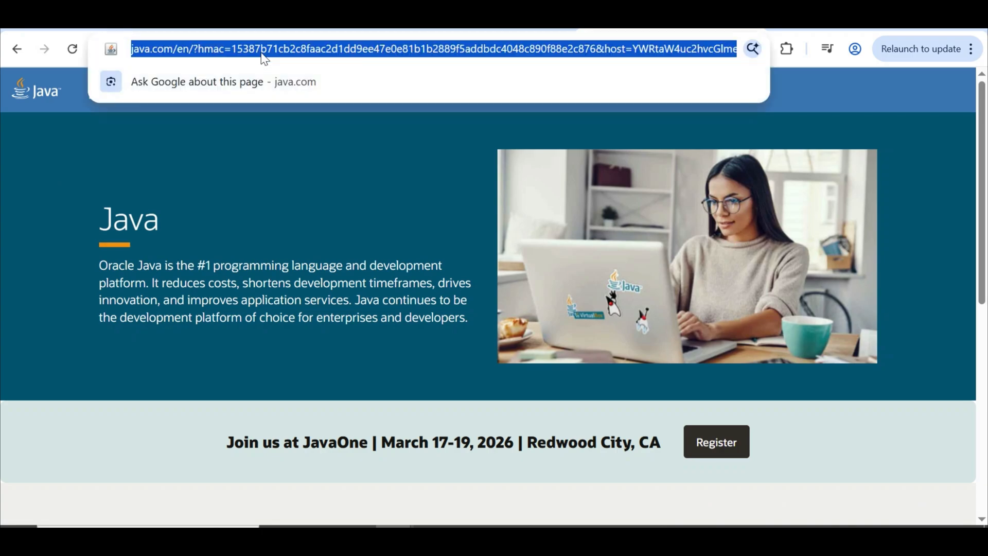
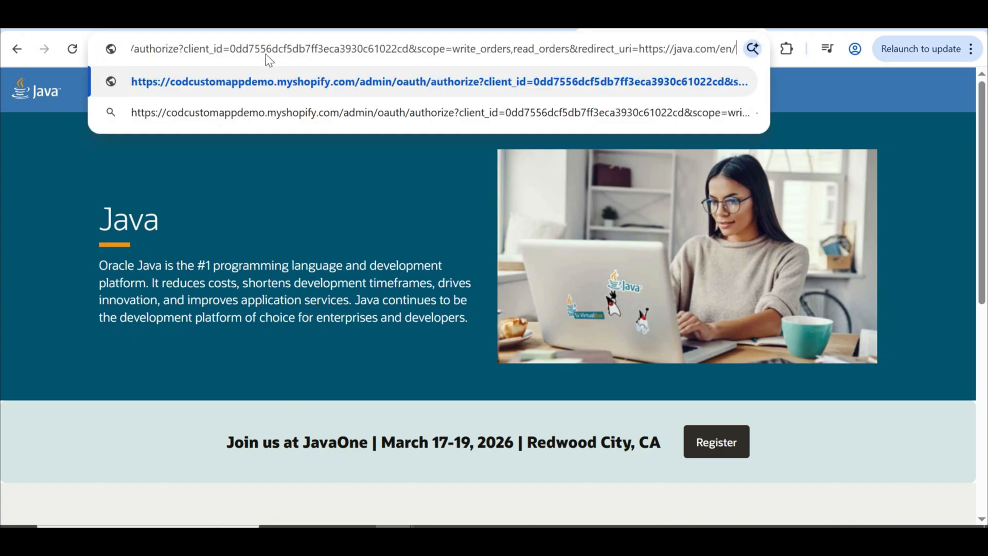
Load the codcustomappdemo authorize URL and install My NonExpiry Custom App on the store.
key(Return)
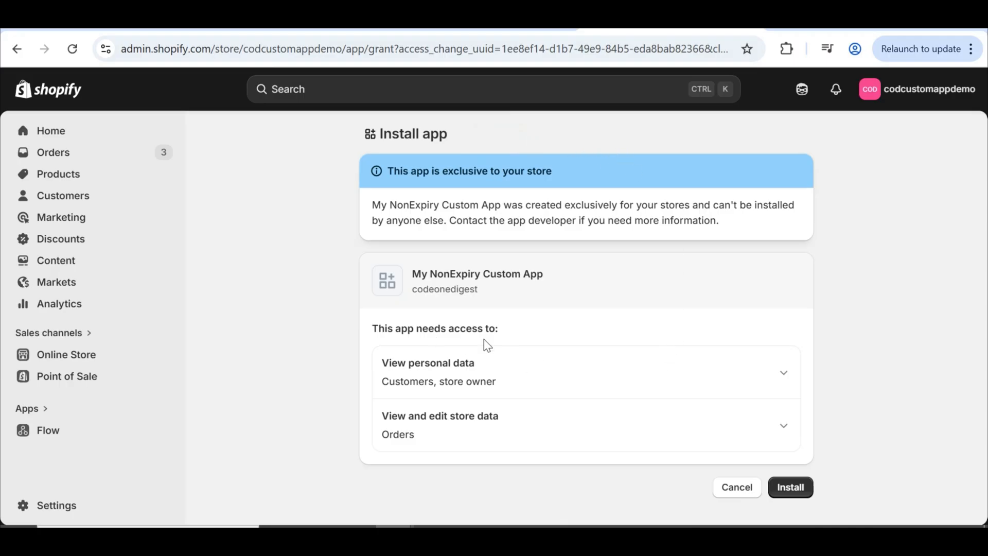
click(786, 494)
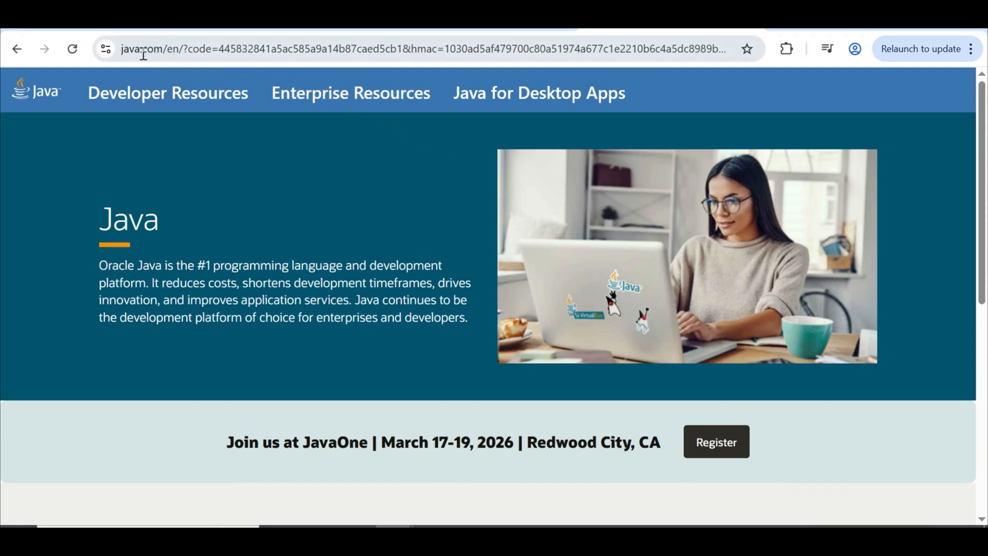
Copy the redirected Java page's full URL and paste it in Notepad below the completed authorize URL.
click(210, 55)
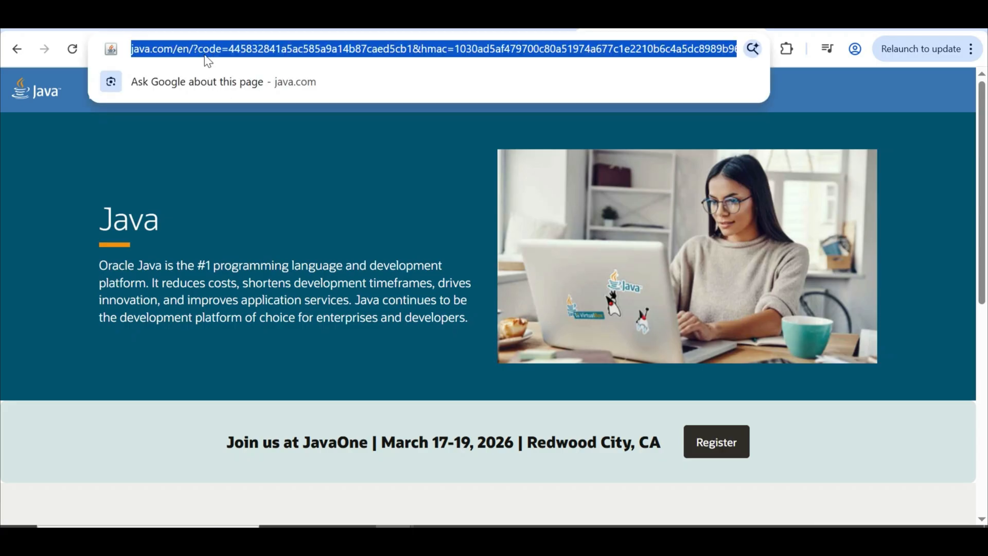
key(alt+Tab)
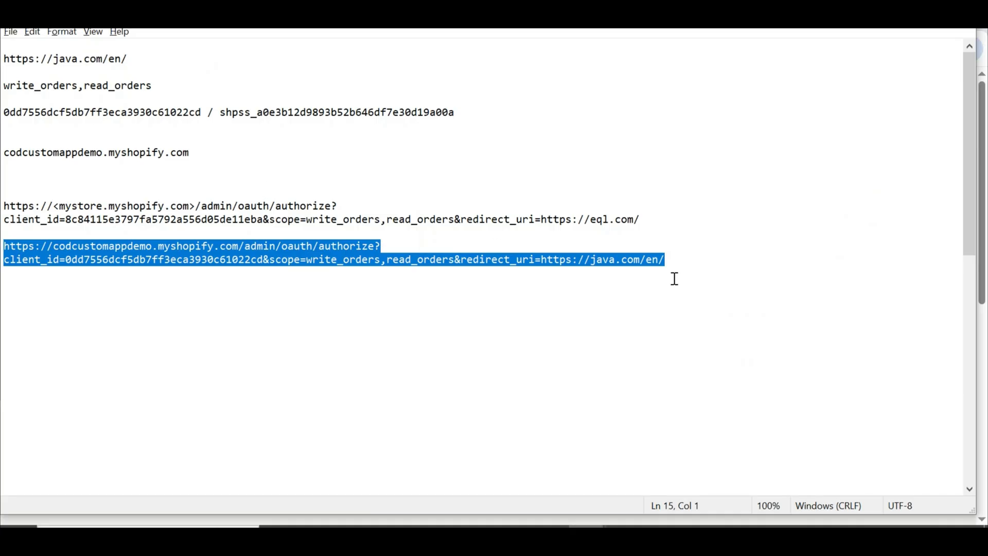
click(684, 259)
key(Return)
key(Return)
key(ctrl+v)
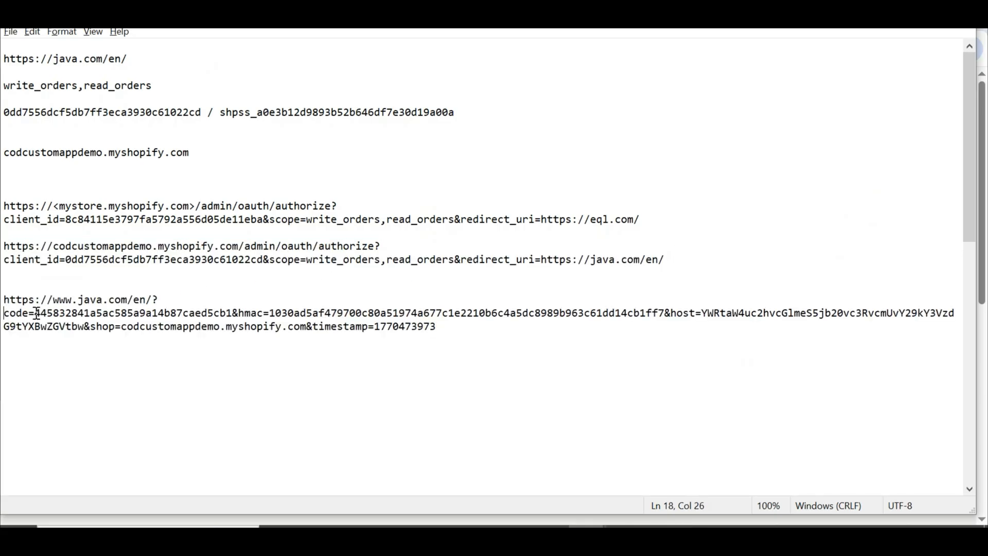
Copy the code parameter's value from the redirected URL and paste it on its own line below that URL.
drag(37, 313, 231, 311)
key(ctrl+c)
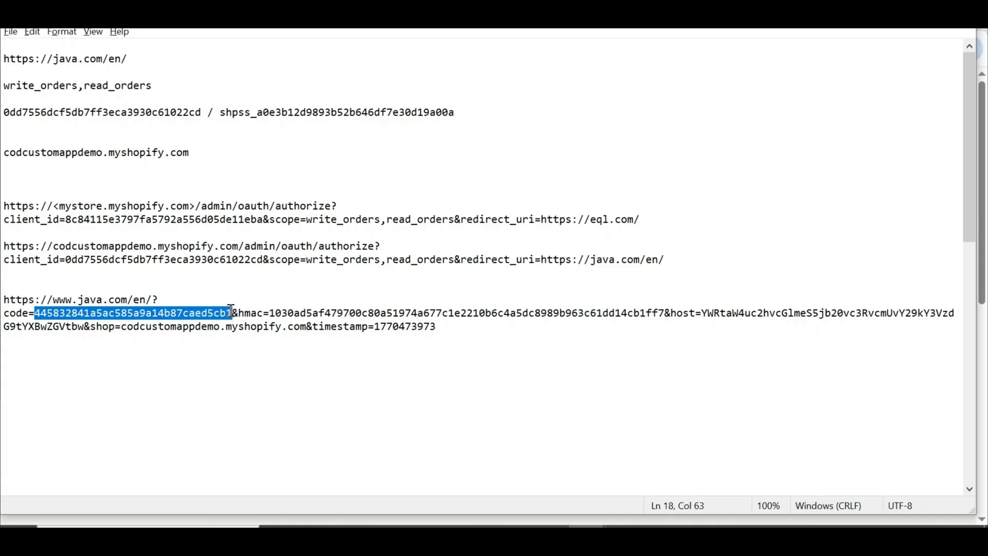
click(472, 331)
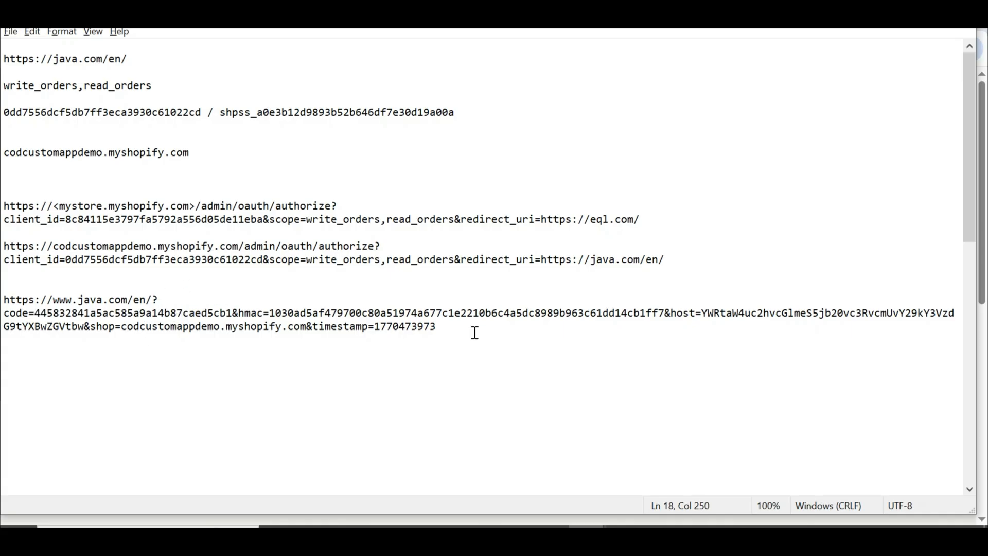
key(Return)
key(Return)
key(Return)
key(ctrl+v)
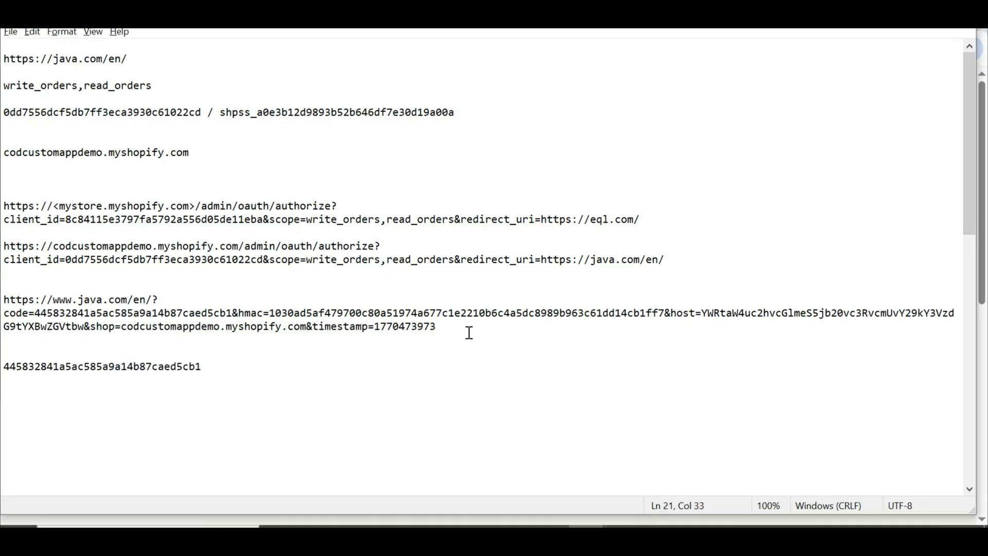
Review the Client ID, client secret and authorization code noted in Notepad for the token request.
double_click(92, 112)
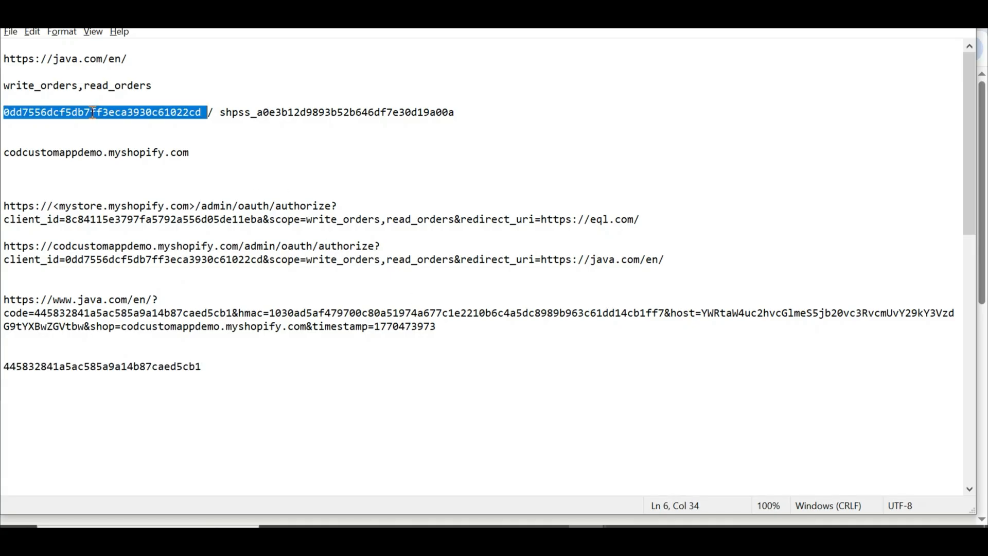
double_click(342, 112)
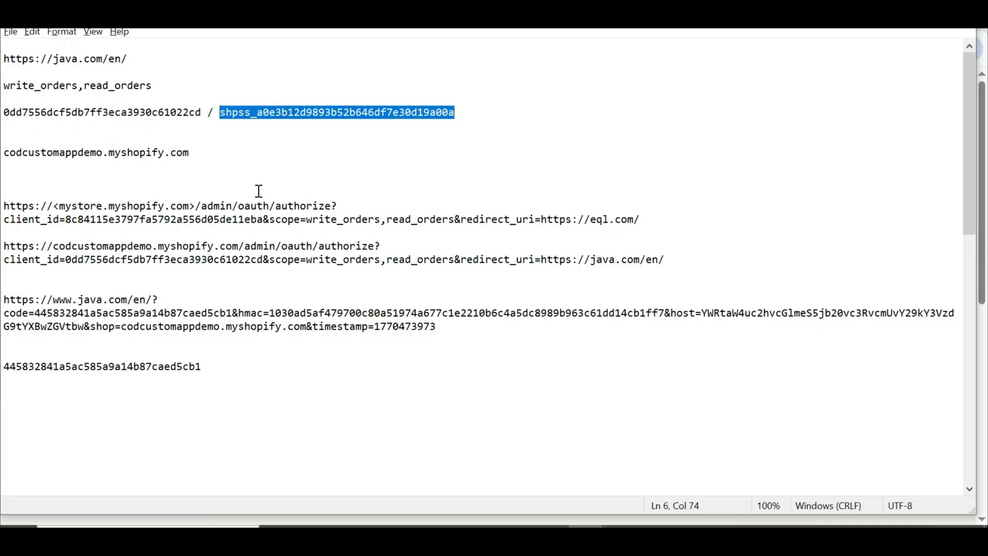
double_click(95, 365)
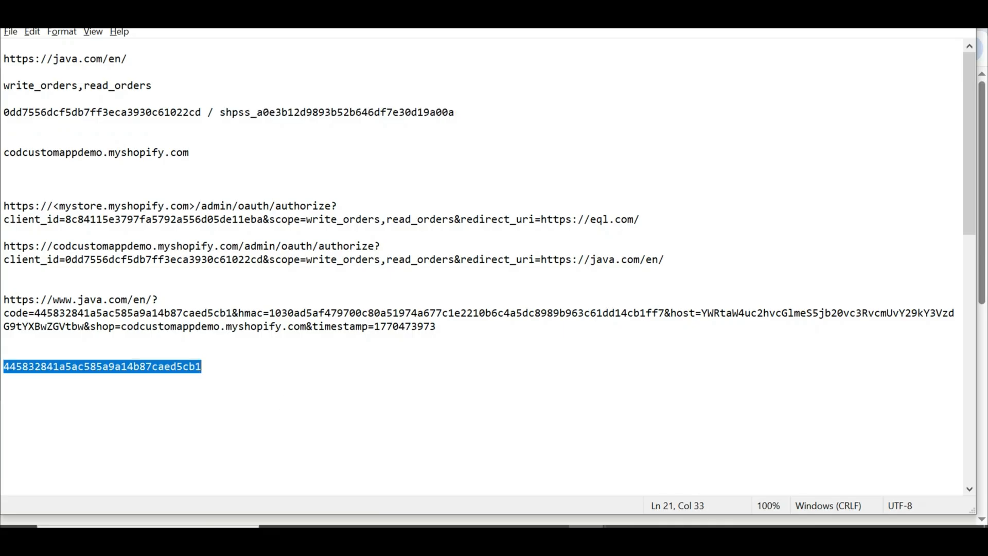
Switch to Postman and examine the store domain and access_token endpoint in the Create NonExpiry Token request URL.
click(626, 537)
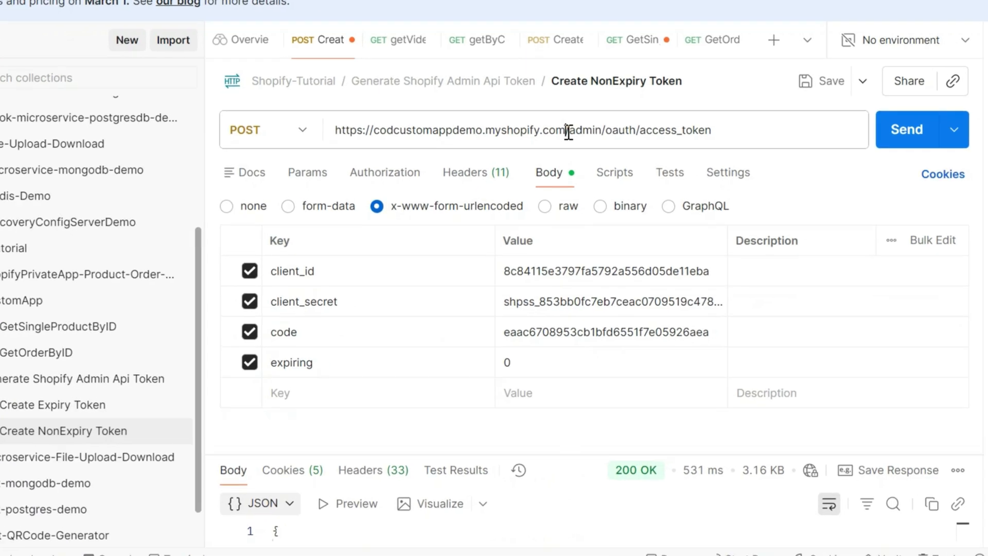
click(568, 131)
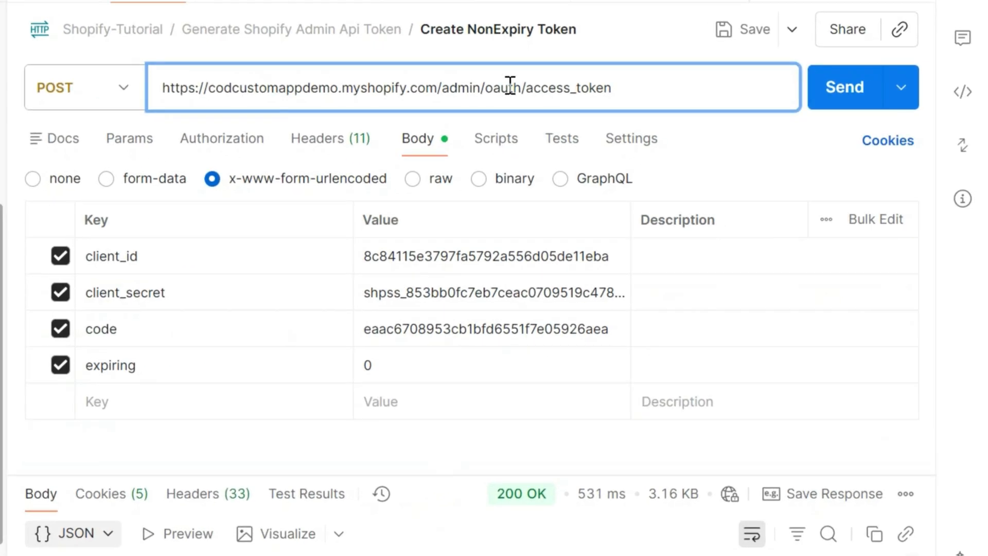
drag(618, 87, 138, 98)
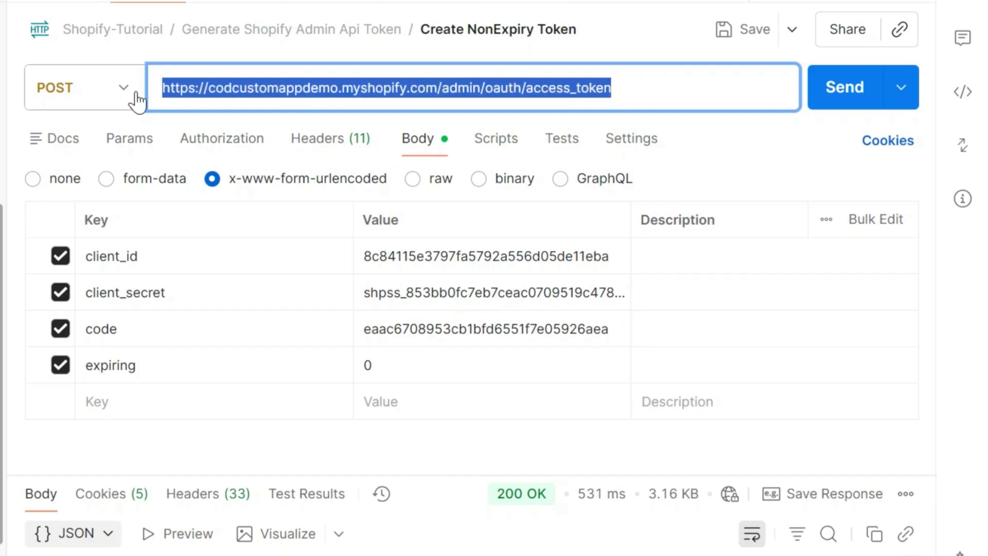
click(214, 73)
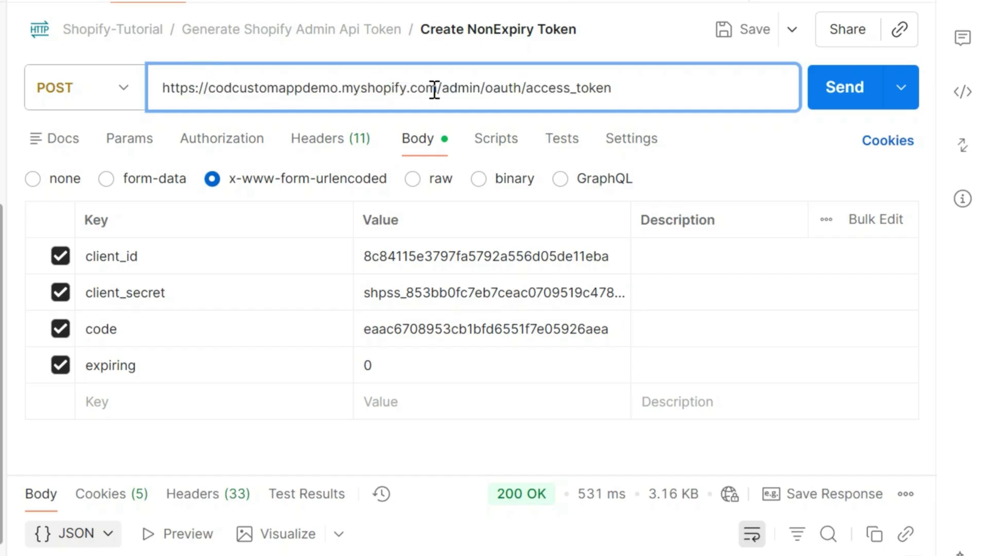
drag(436, 88, 211, 94)
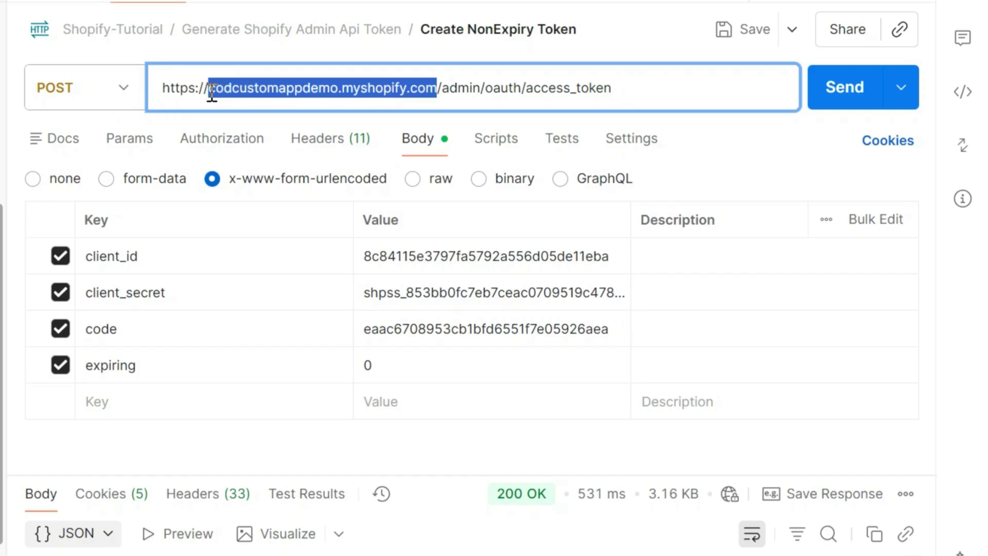
click(444, 88)
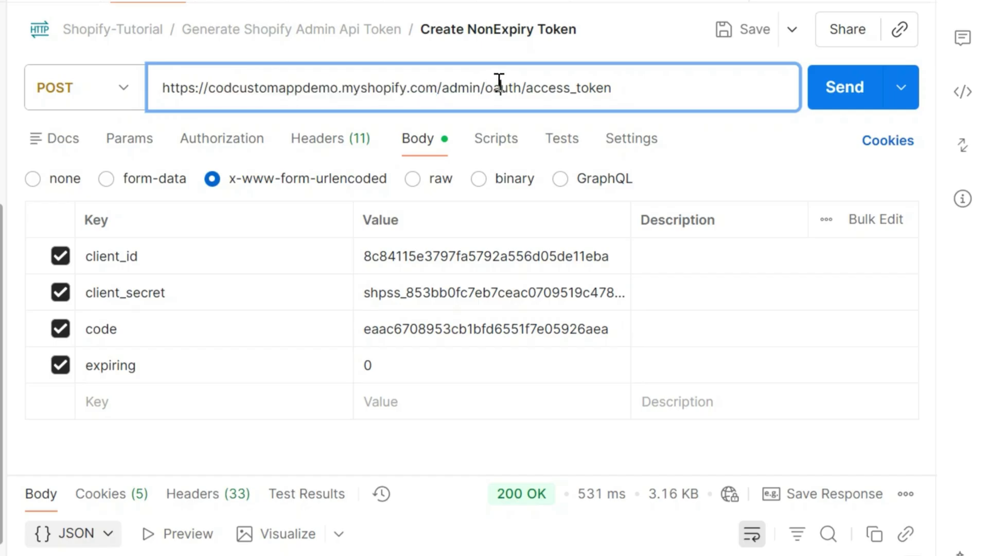
drag(535, 88, 612, 88)
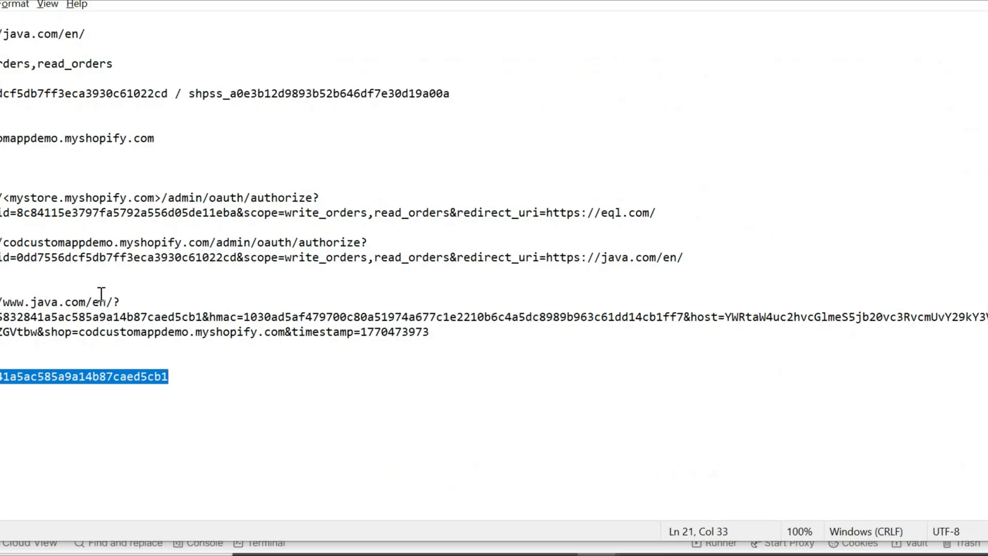
Copy the new app's Client ID from Notepad and replace the client_id value in the Postman request body.
double_click(69, 93)
key(ctrl+c)
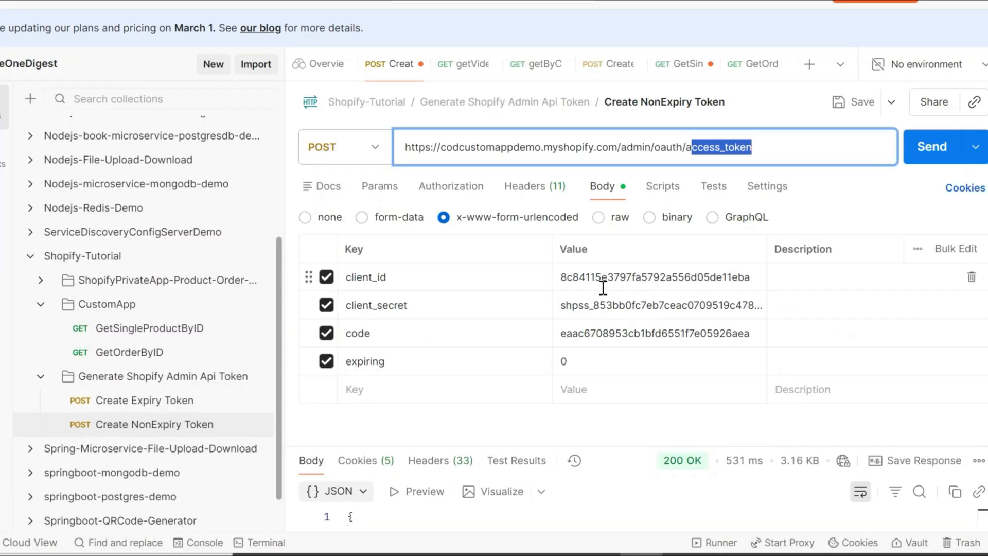
double_click(597, 278)
key(ctrl+v)
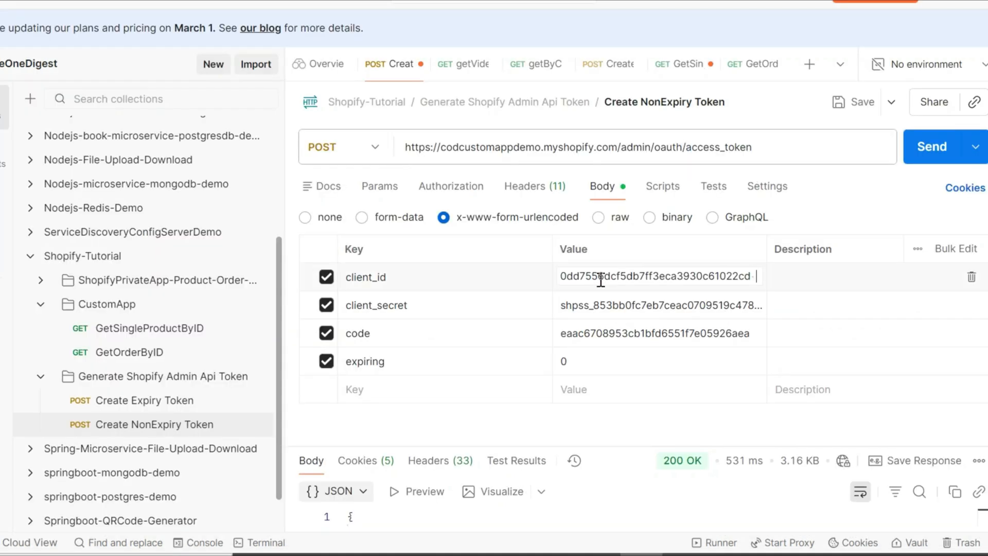
Copy the new app's client secret from Notepad and replace the client_secret value in the Postman request body.
key(alt+Tab)
double_click(348, 91)
key(ctrl+c)
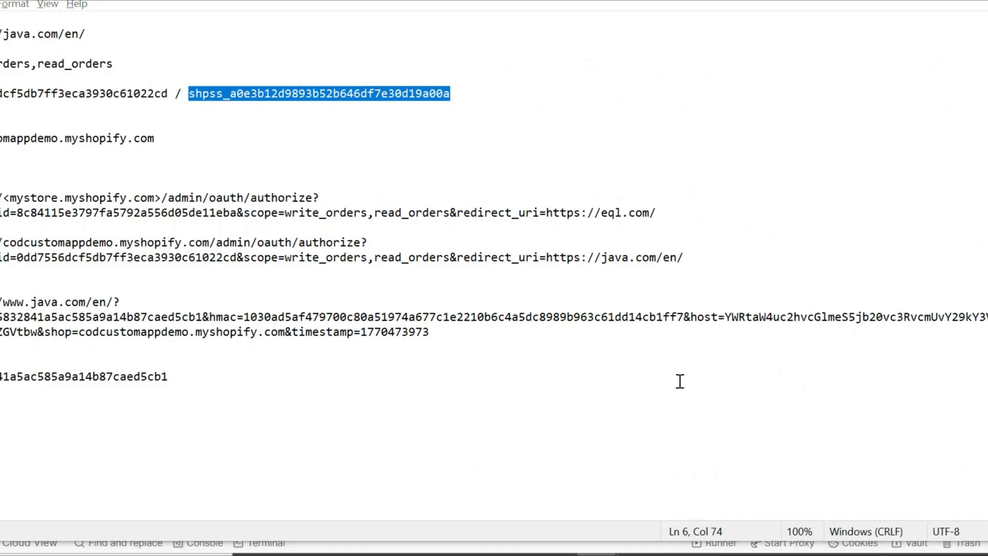
key(alt+Tab)
double_click(607, 307)
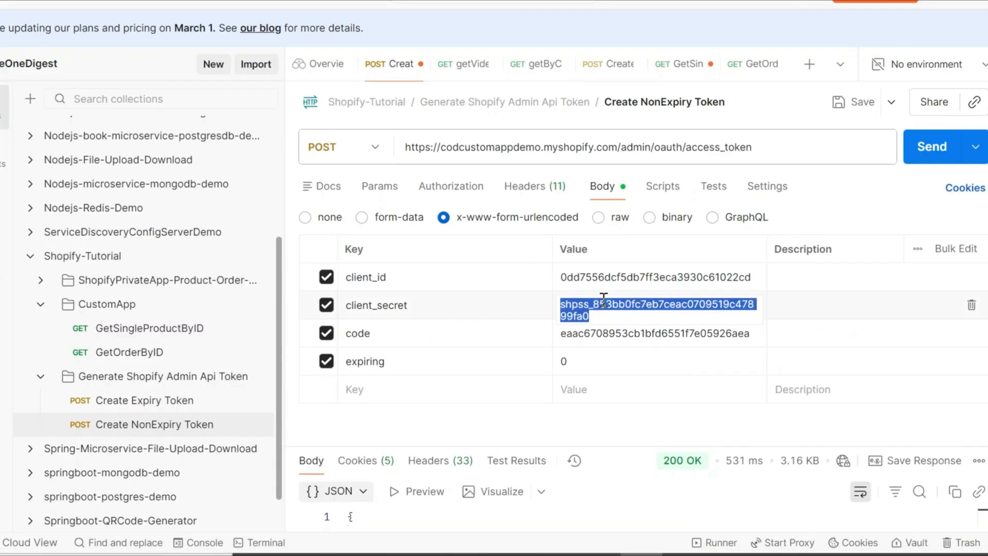
key(ctrl+v)
Copy the authorization code from Notepad and replace the code value in the Postman request body.
key(alt+Tab)
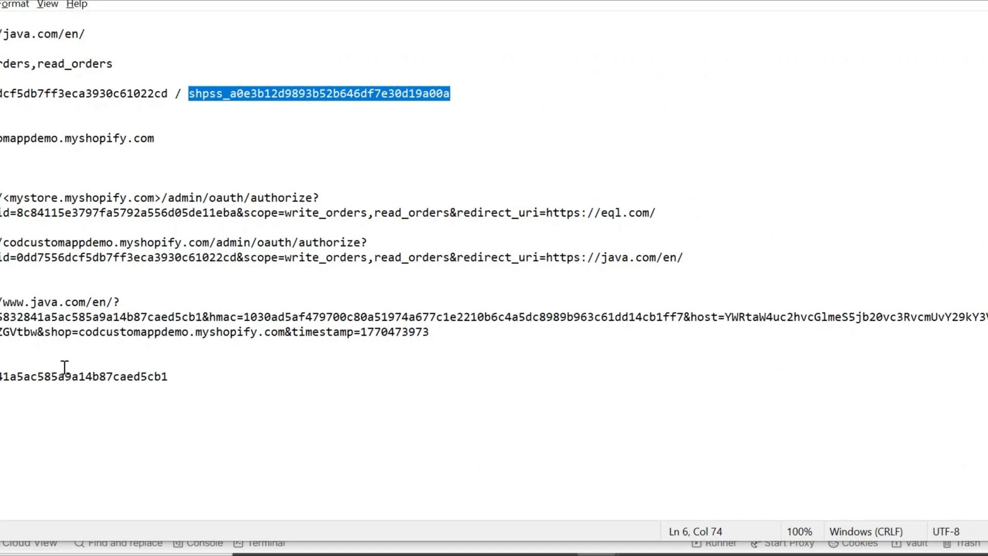
double_click(51, 378)
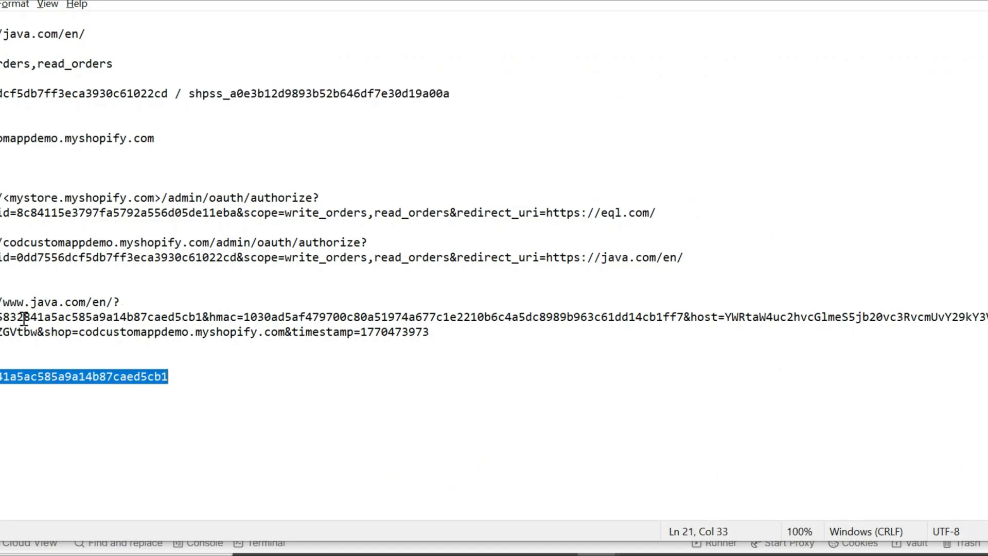
key(alt+Tab)
double_click(603, 333)
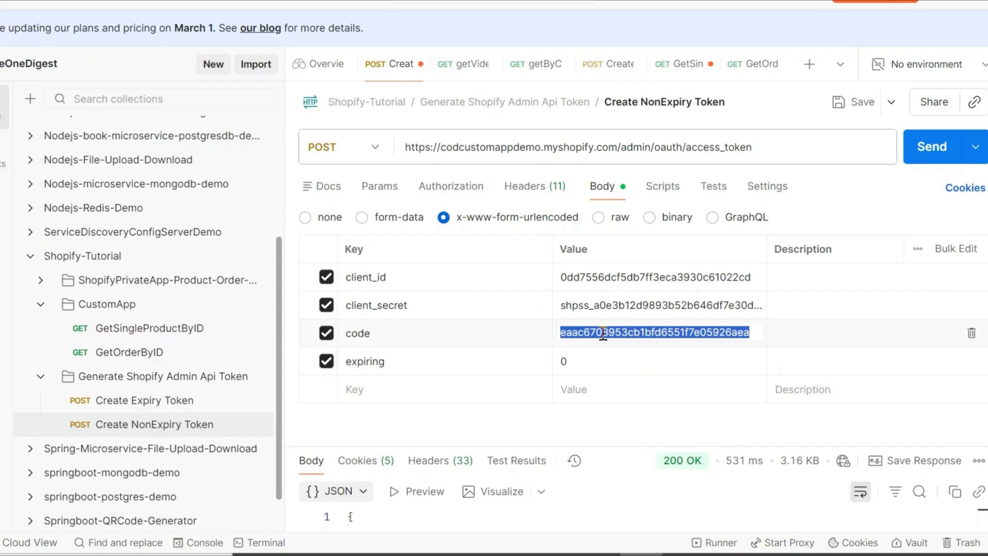
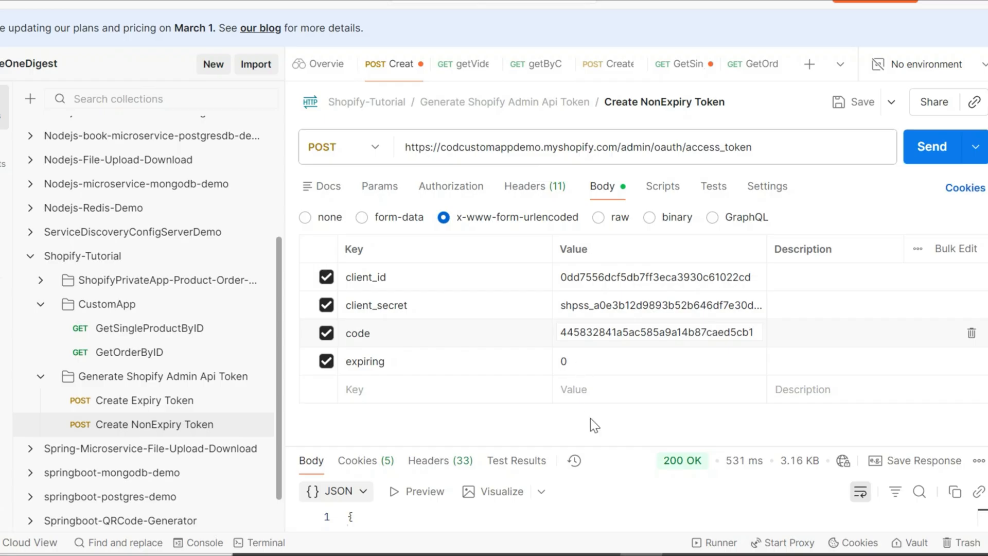
click(603, 446)
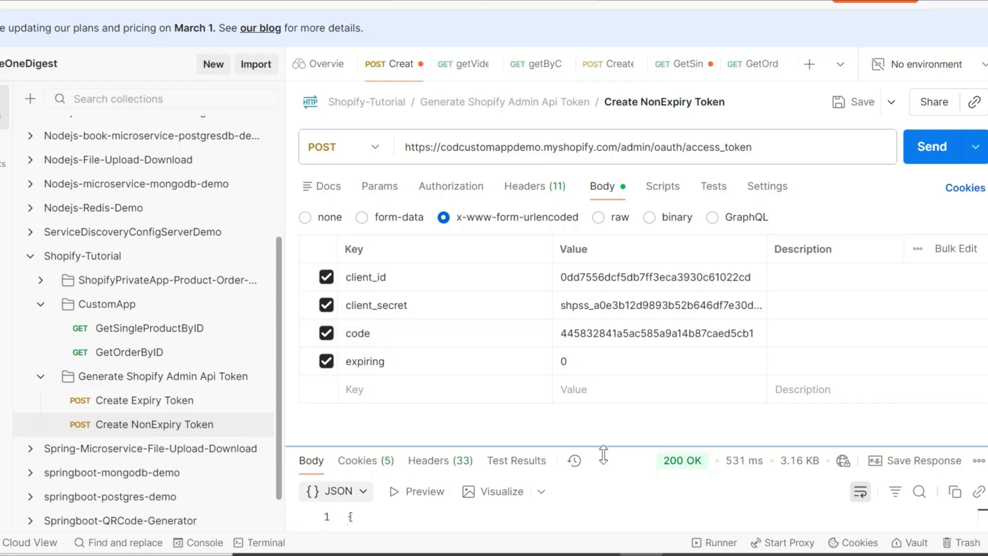
Check the request's Content-Type header, then send the Create NonExpiry Token POST request.
click(540, 196)
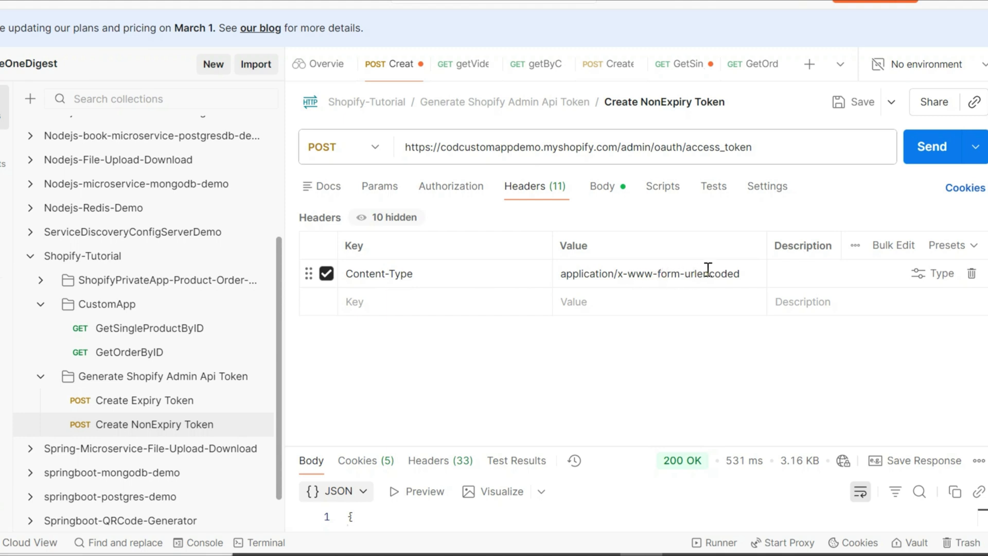
click(610, 191)
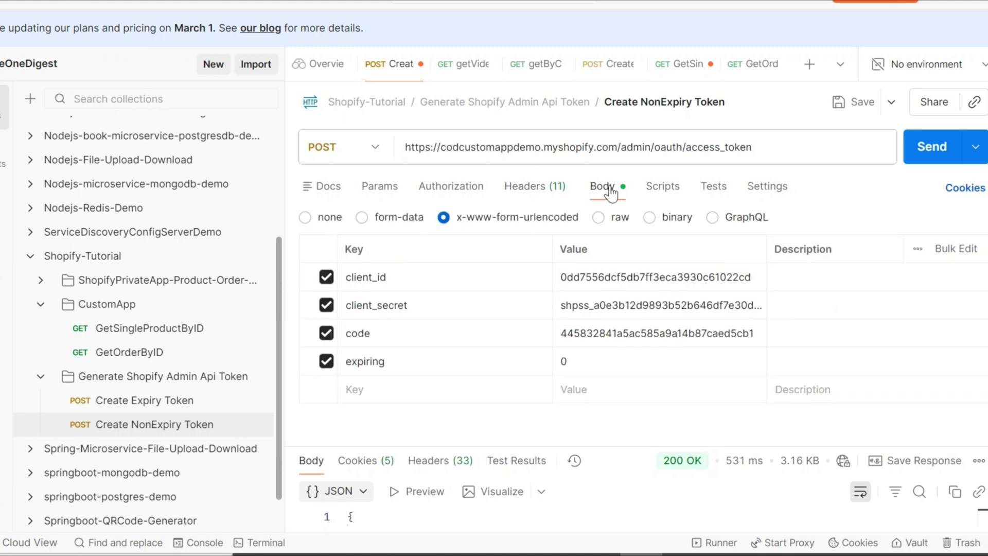
click(921, 159)
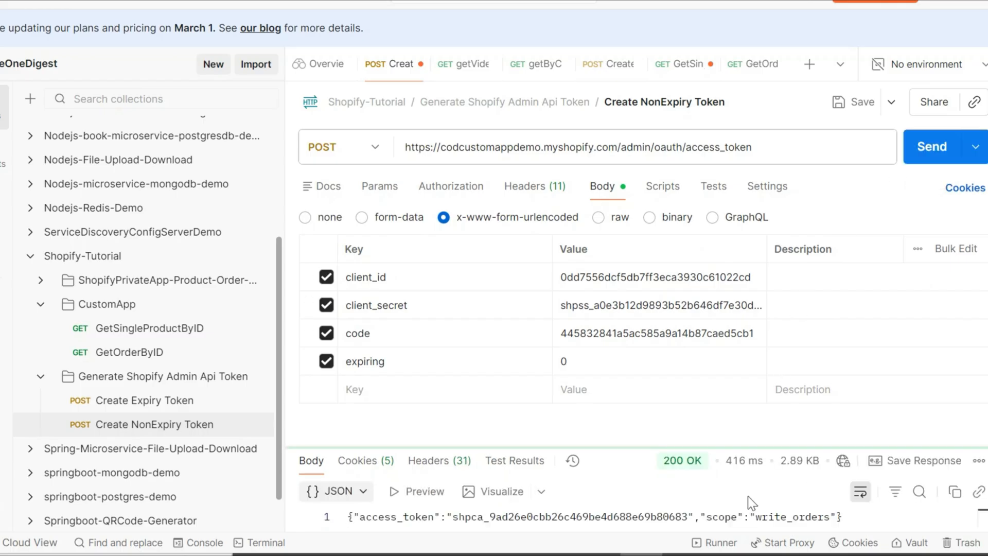
Enlarge the response area, copy the returned access_token value and paste it in Notepad below the authorization code.
drag(653, 457, 556, 302)
double_click(535, 387)
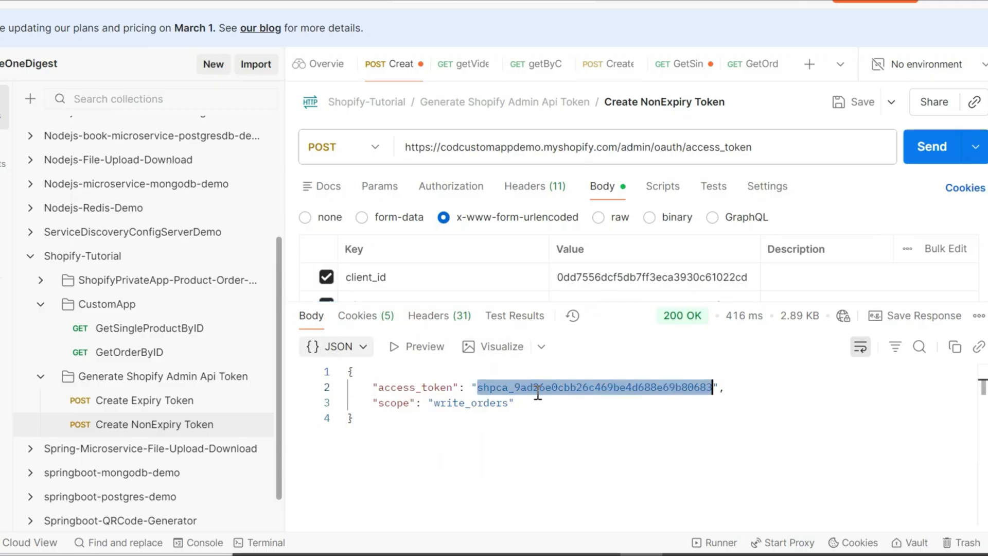
click(644, 420)
double_click(564, 387)
key(ctrl+c)
key(alt+Tab)
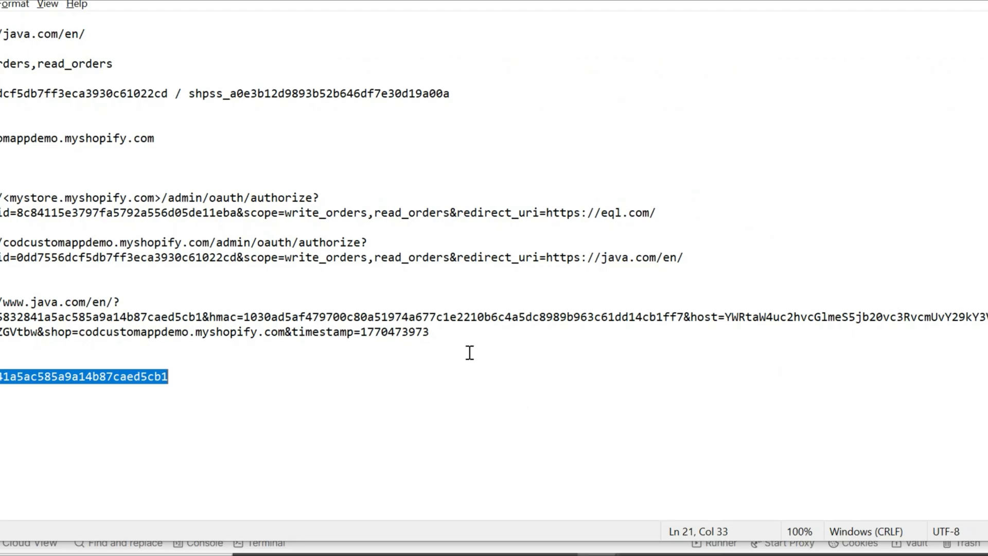
click(308, 371)
key(Return)
key(Return)
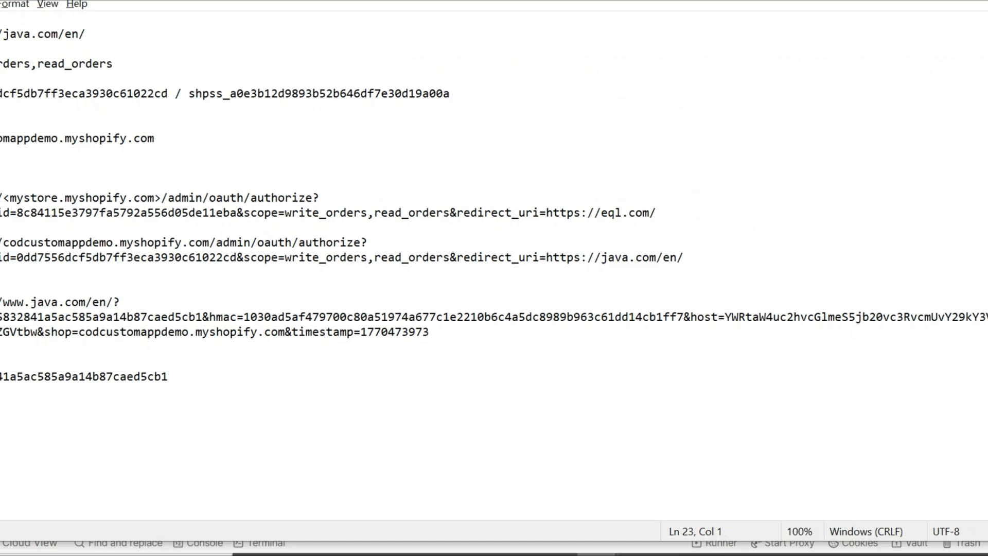
key(ctrl+v)
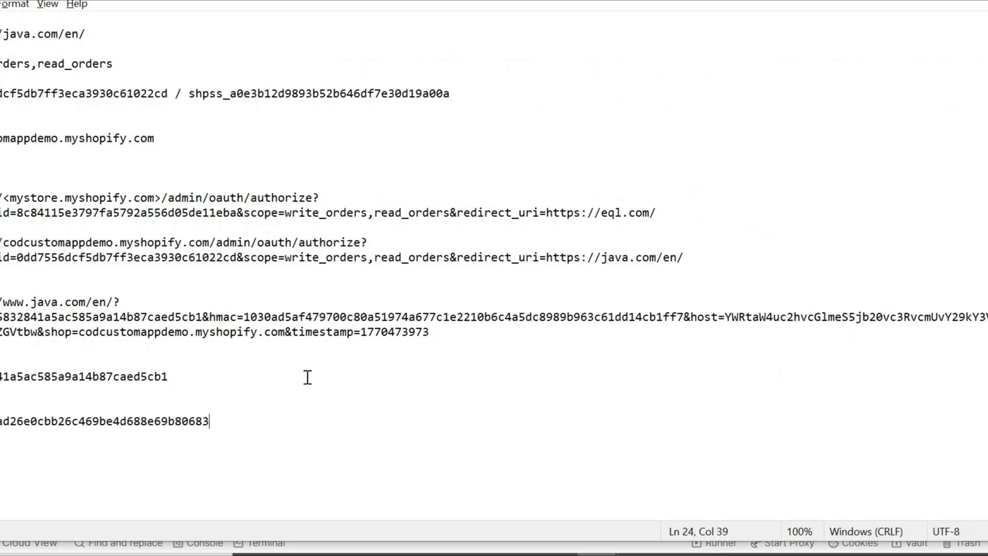
double_click(73, 428)
drag(226, 426, 1, 425)
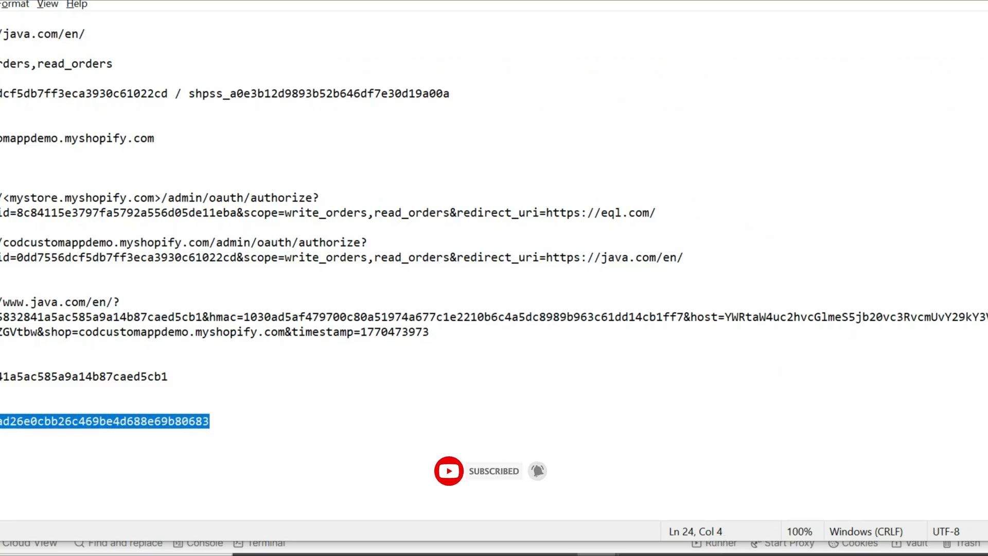
Switch from Notepad back to Postman and select the access_token value in the Create NonExpiry Token response.
click(0, 421)
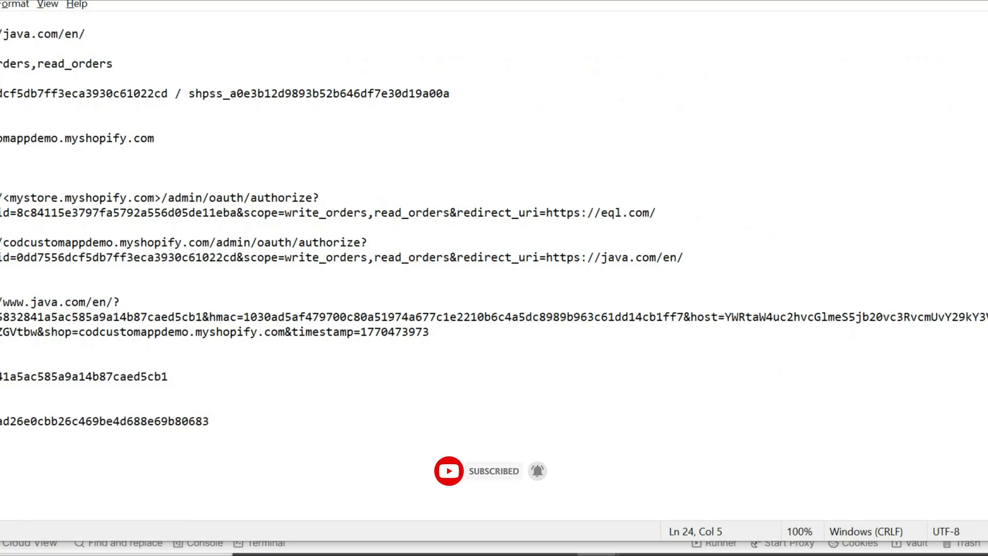
click(0, 422)
key(alt+Tab)
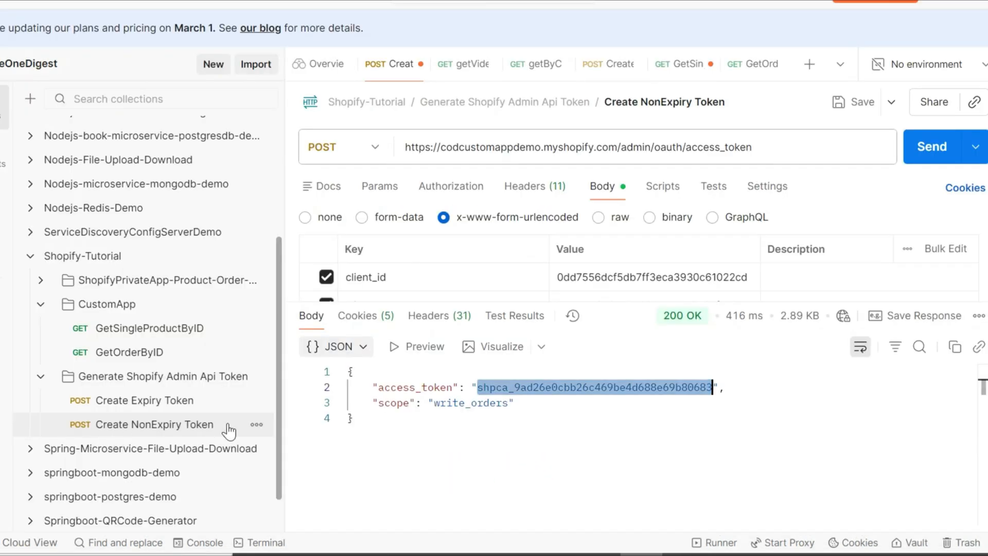
click(600, 412)
double_click(576, 387)
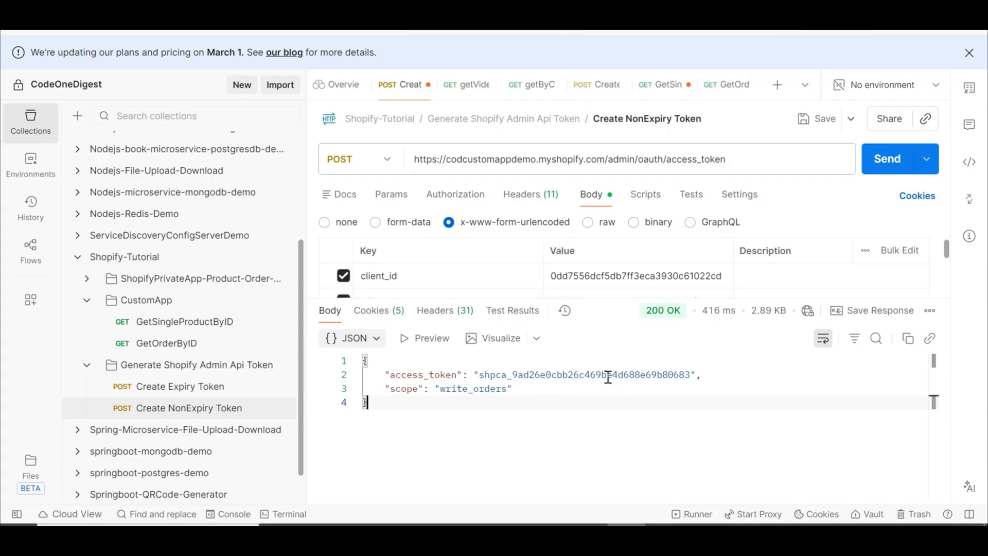
double_click(604, 374)
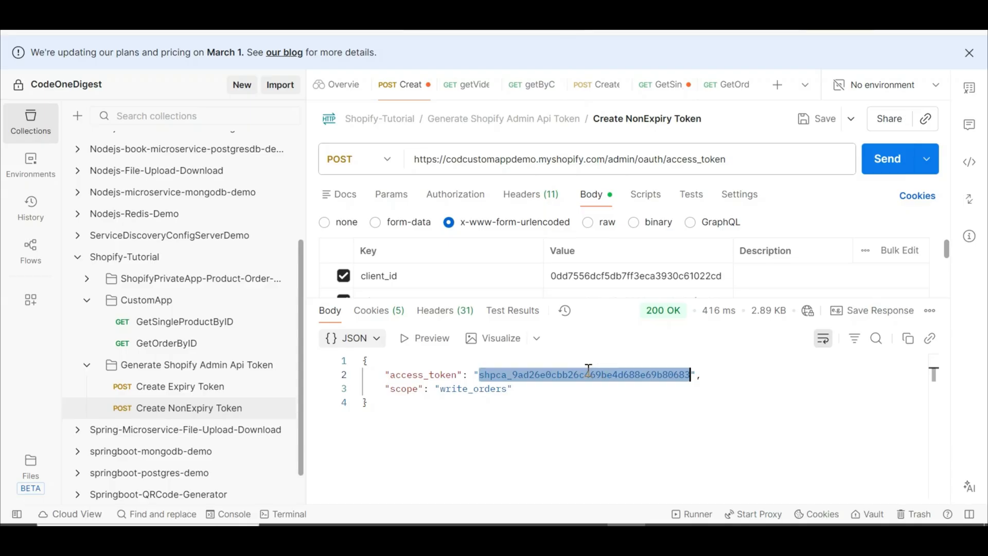
Open the GetOrderByID request in the CustomApp folder and replace its X-Shopify-Access-Token header value with the new non-expiring access token.
click(179, 347)
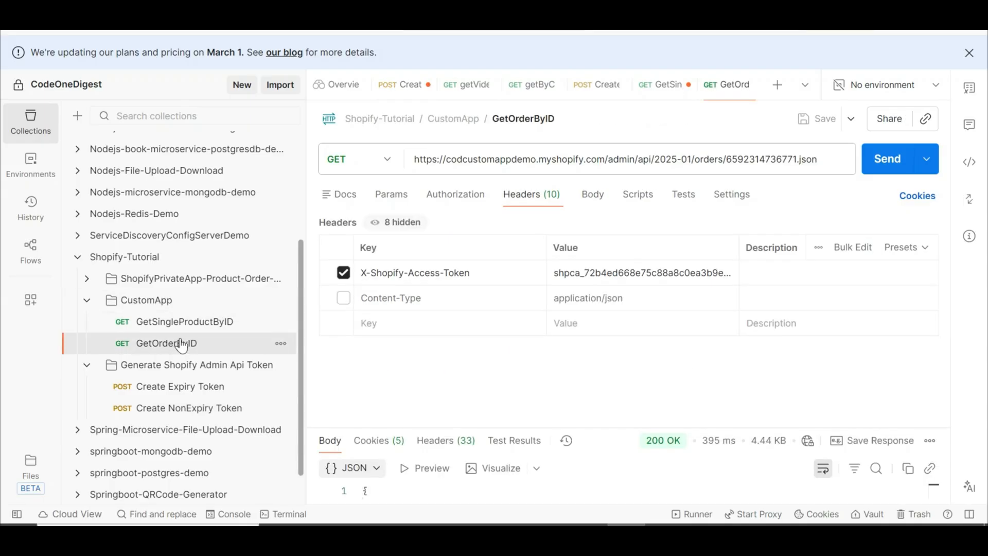
drag(732, 159, 758, 159)
click(515, 195)
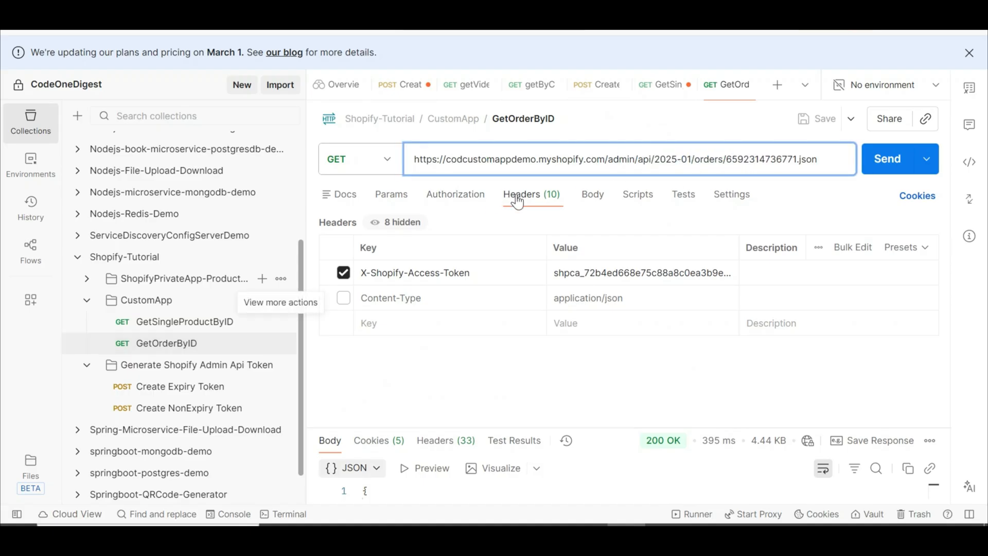
click(584, 268)
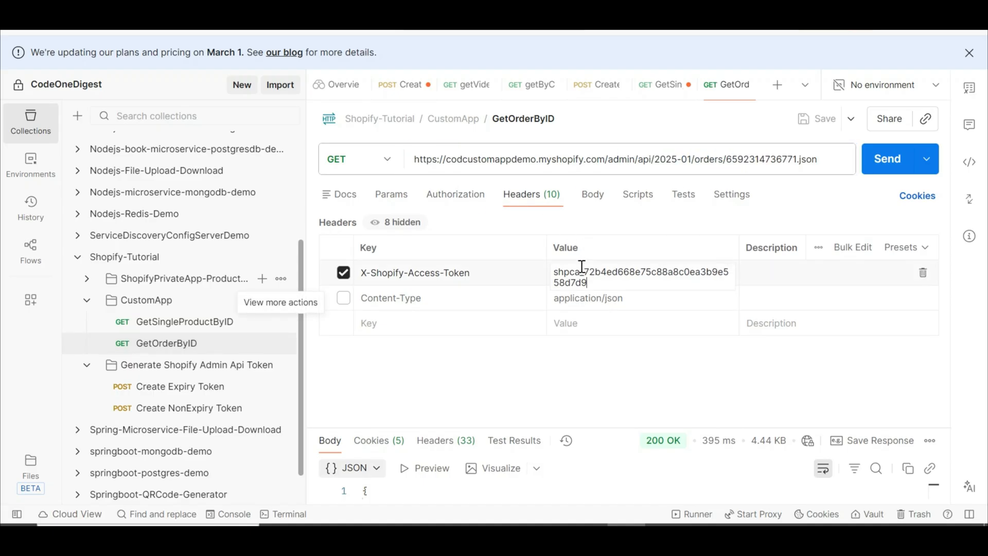
double_click(664, 274)
key(ctrl+v)
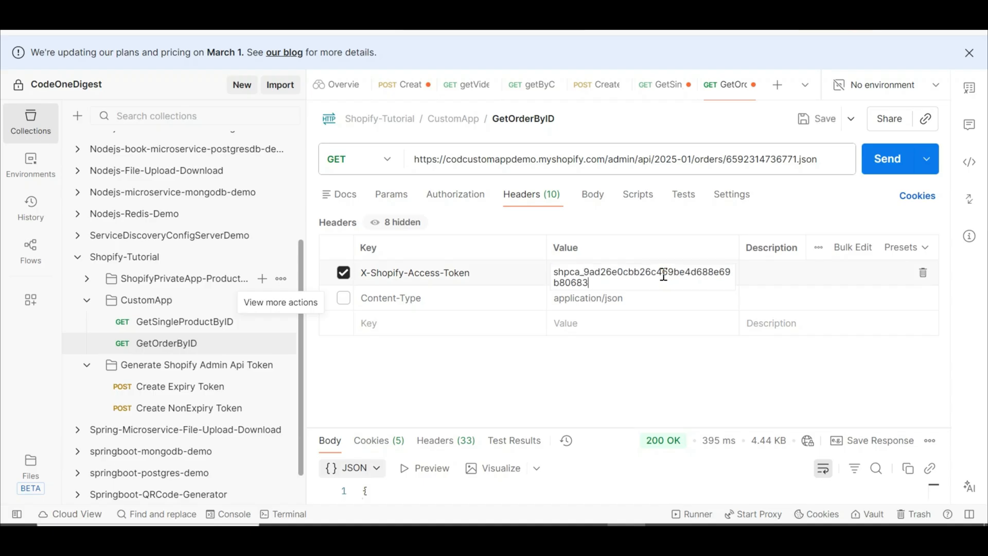
Send the GetOrderByID request and enlarge the response area to view the order JSON, before returning to the saved token in Notepad.
click(877, 161)
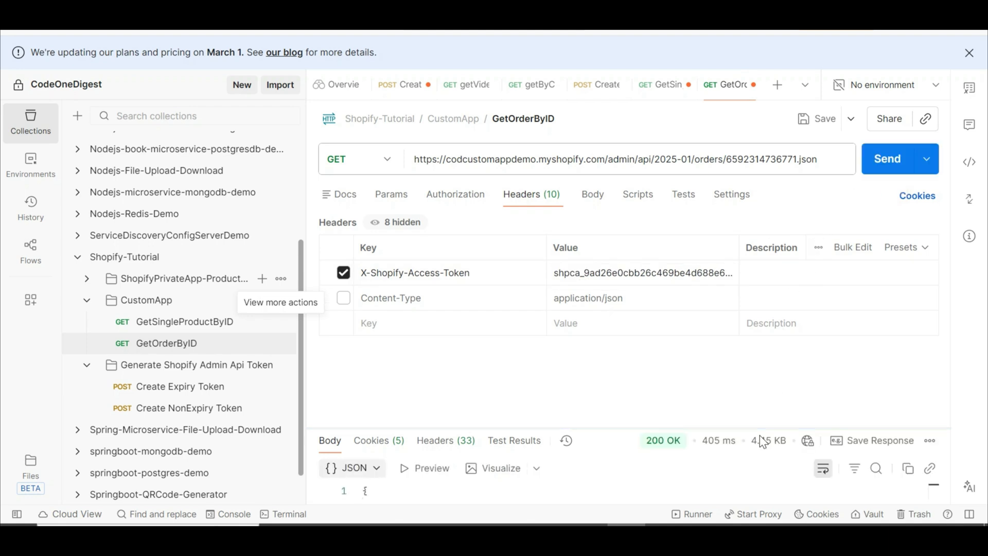
drag(610, 428, 609, 312)
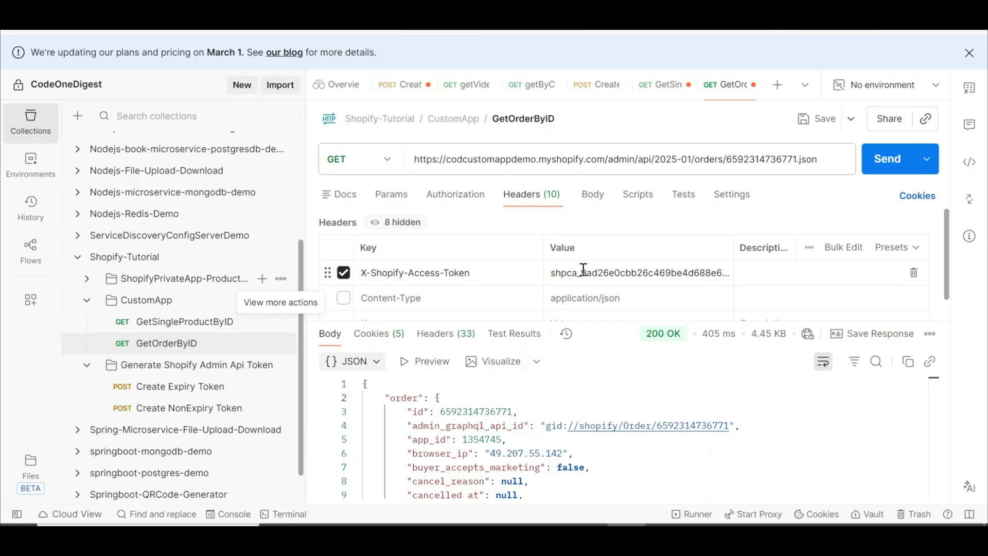
key(alt+Tab)
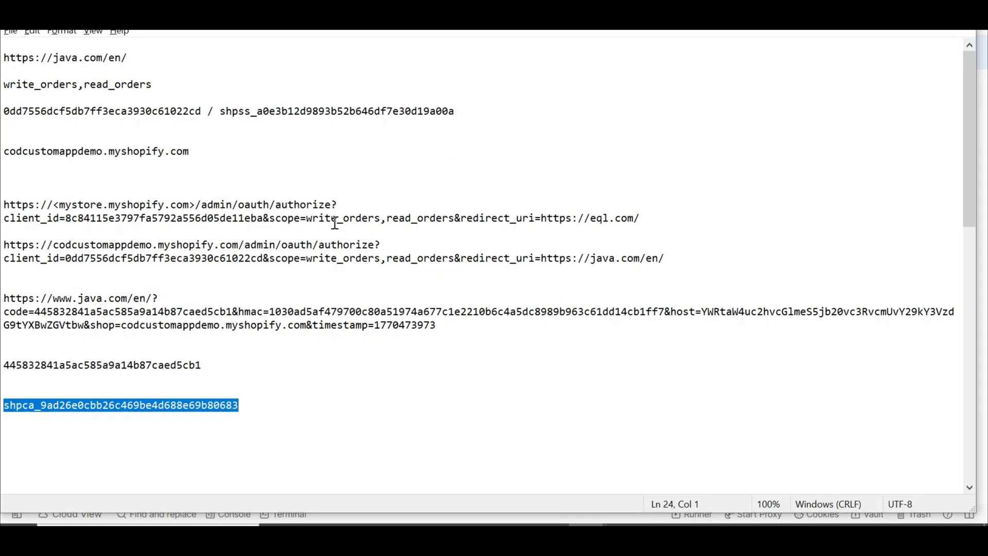